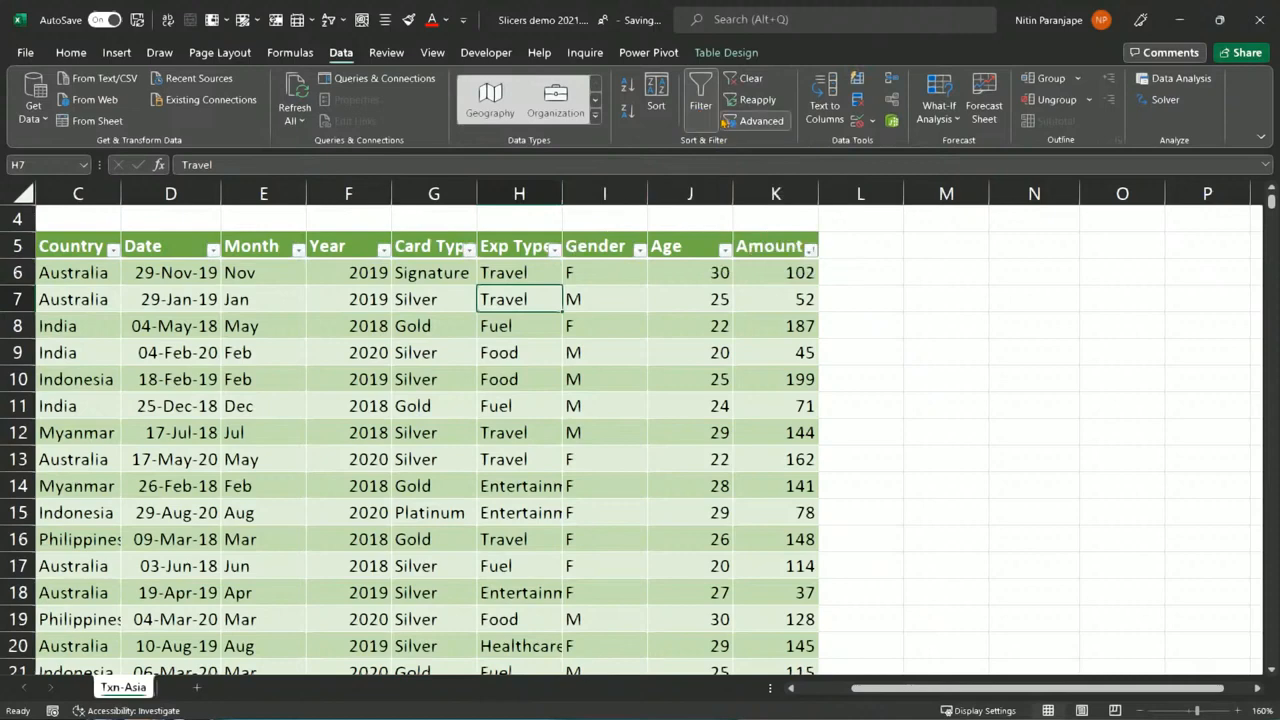
- Turn off the filter buttons in the header row of the transactions table
left_click(704, 126)
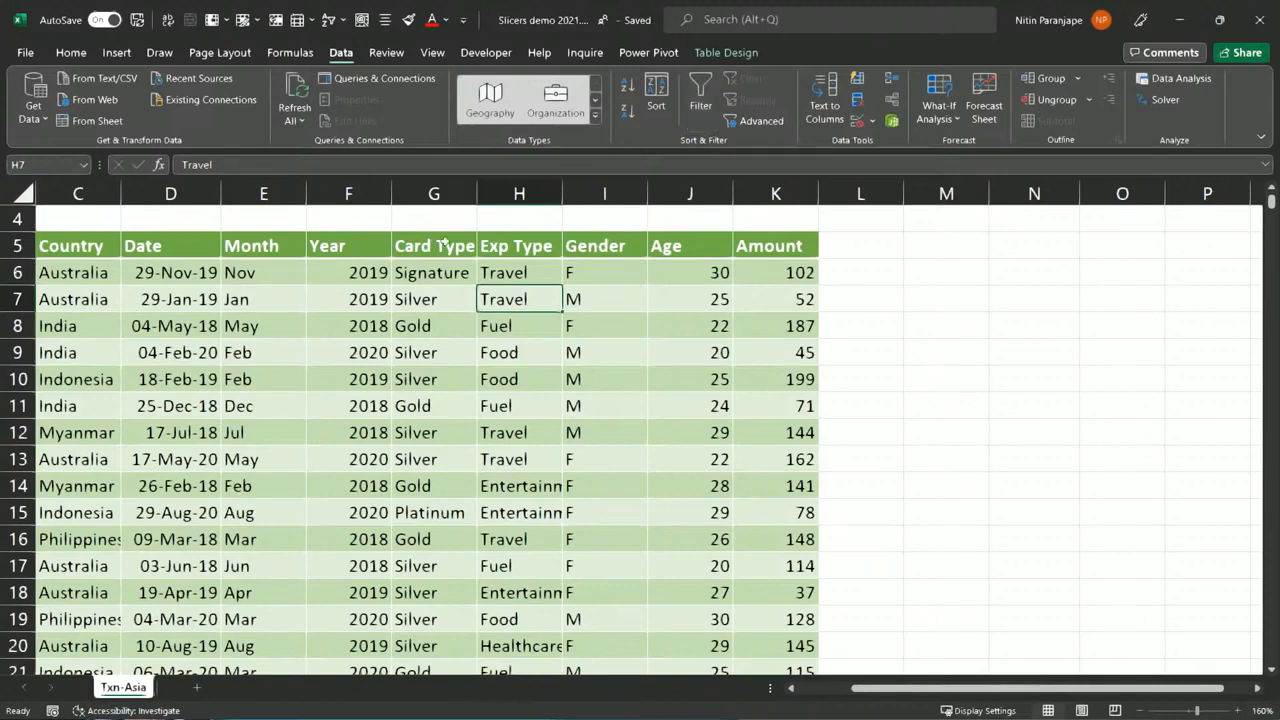
left_click(532, 317)
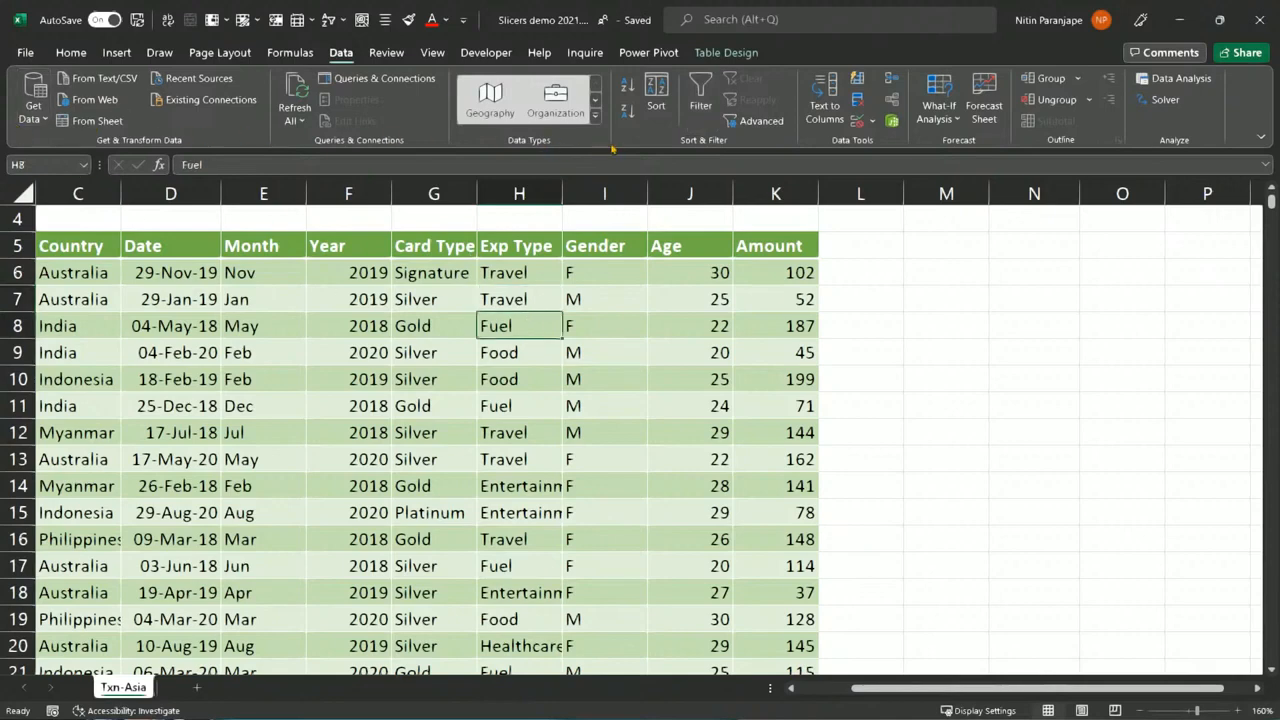
left_click(493, 351)
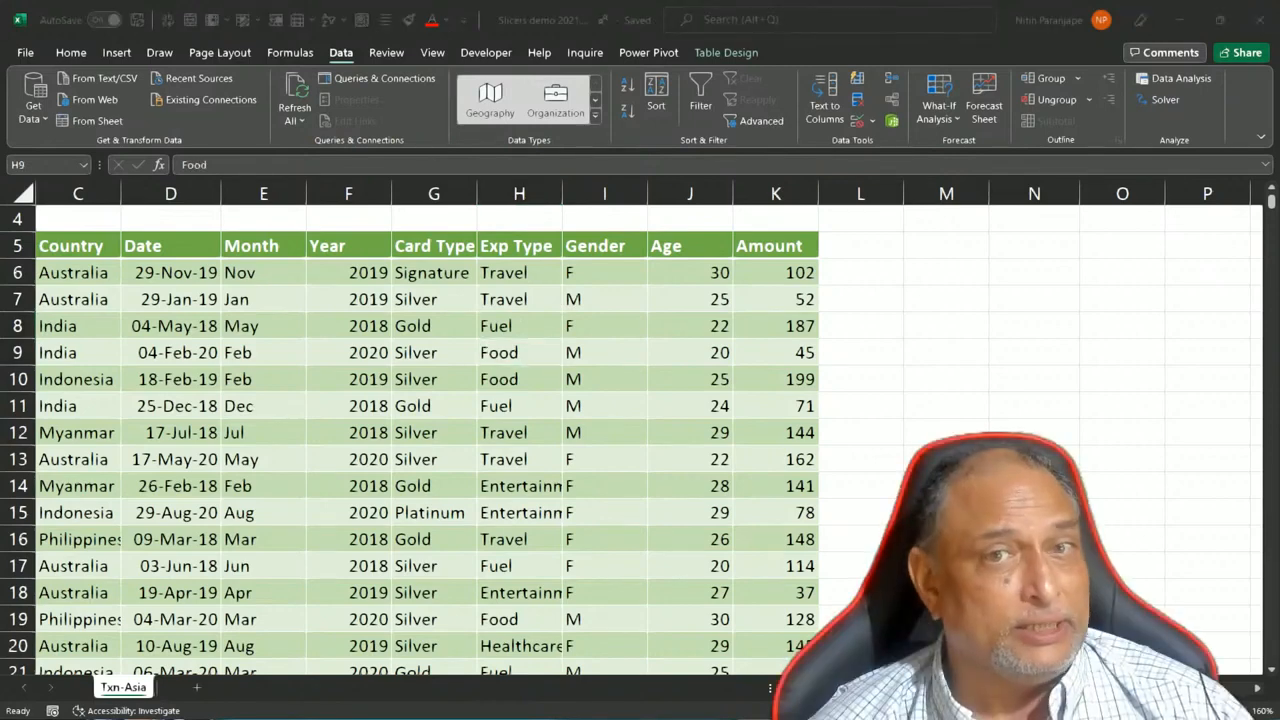
- Insert a Month slicer for the table and place it beside the data, starting at column L
left_click(732, 55)
left_click(733, 56)
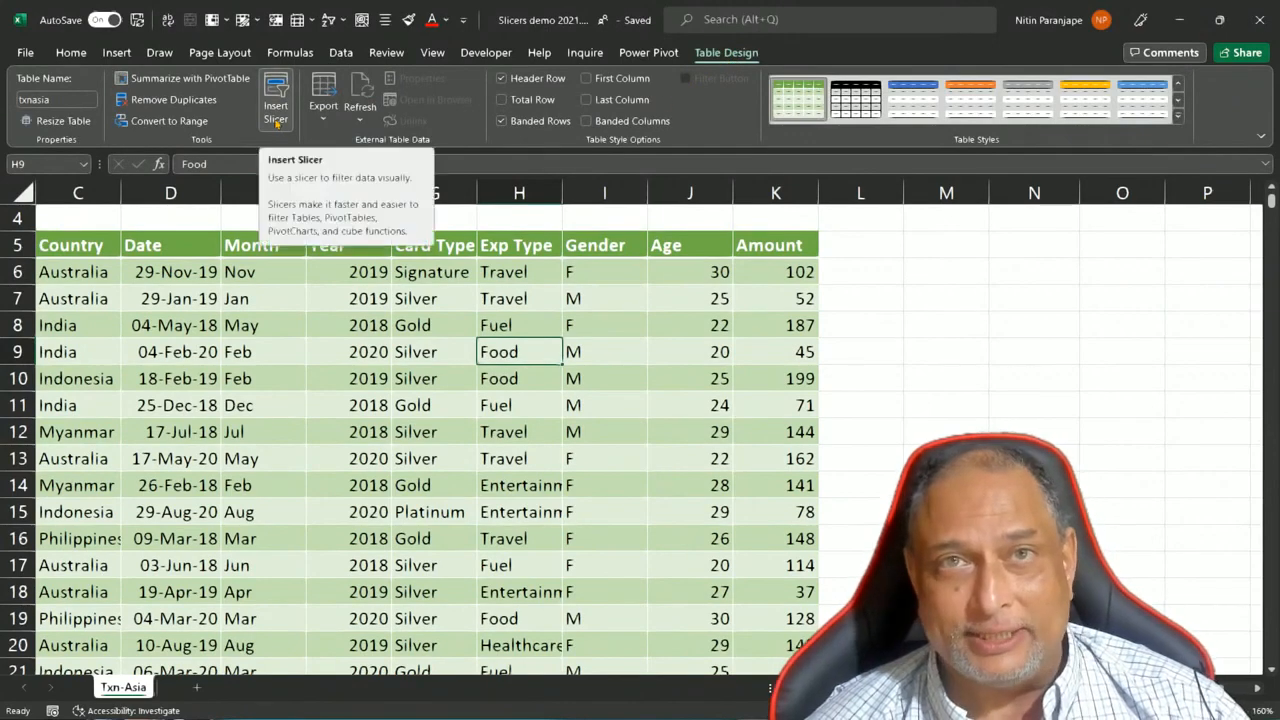
left_click(276, 112)
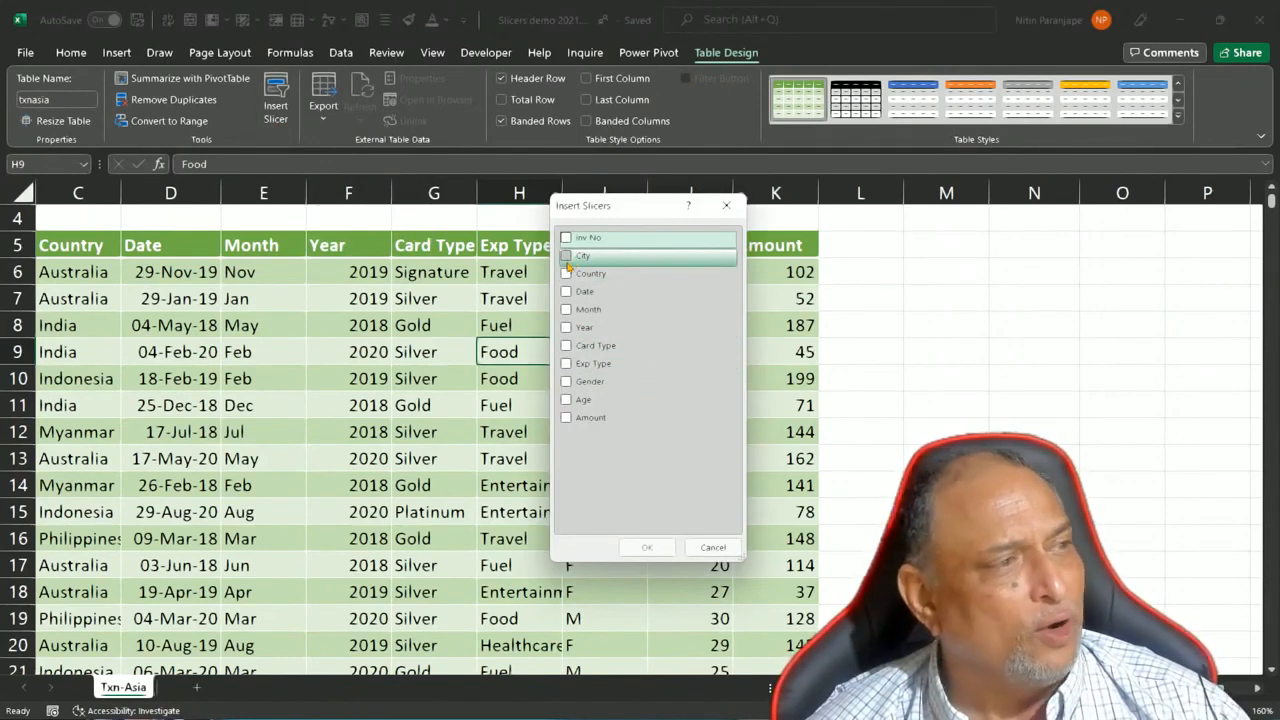
left_click(568, 311)
left_click(648, 547)
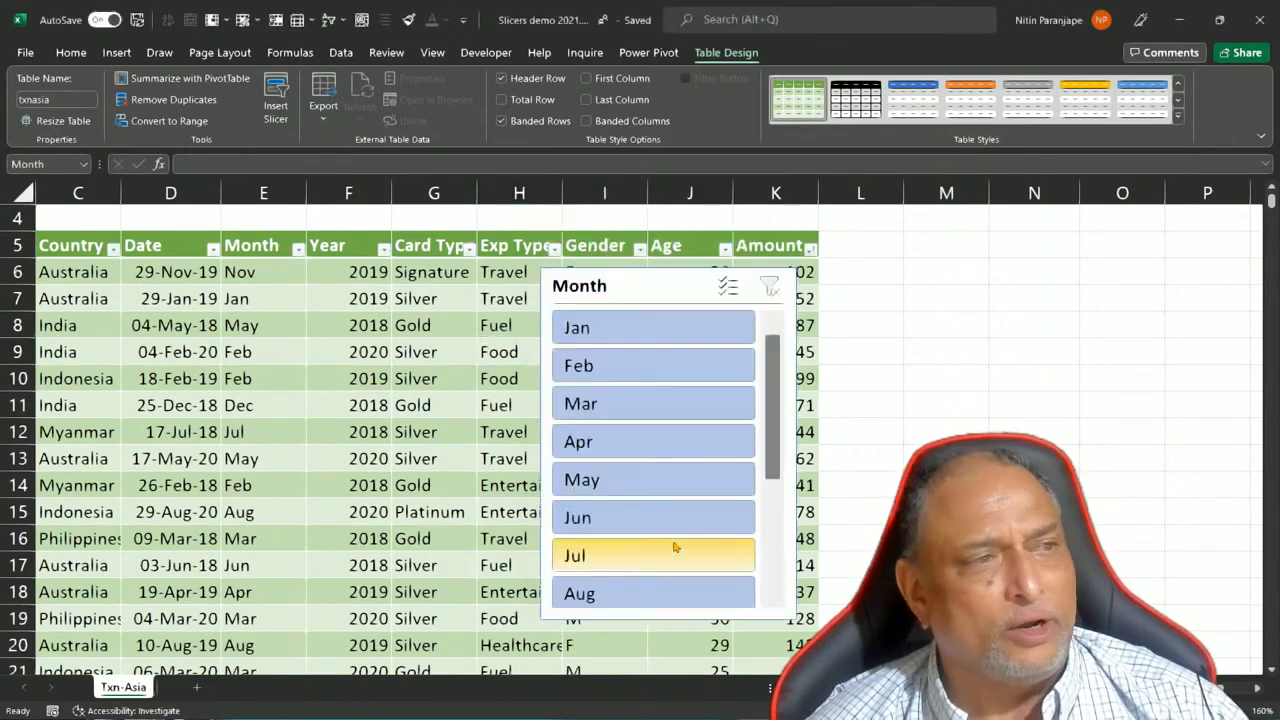
left_click_drag(637, 289, 939, 258)
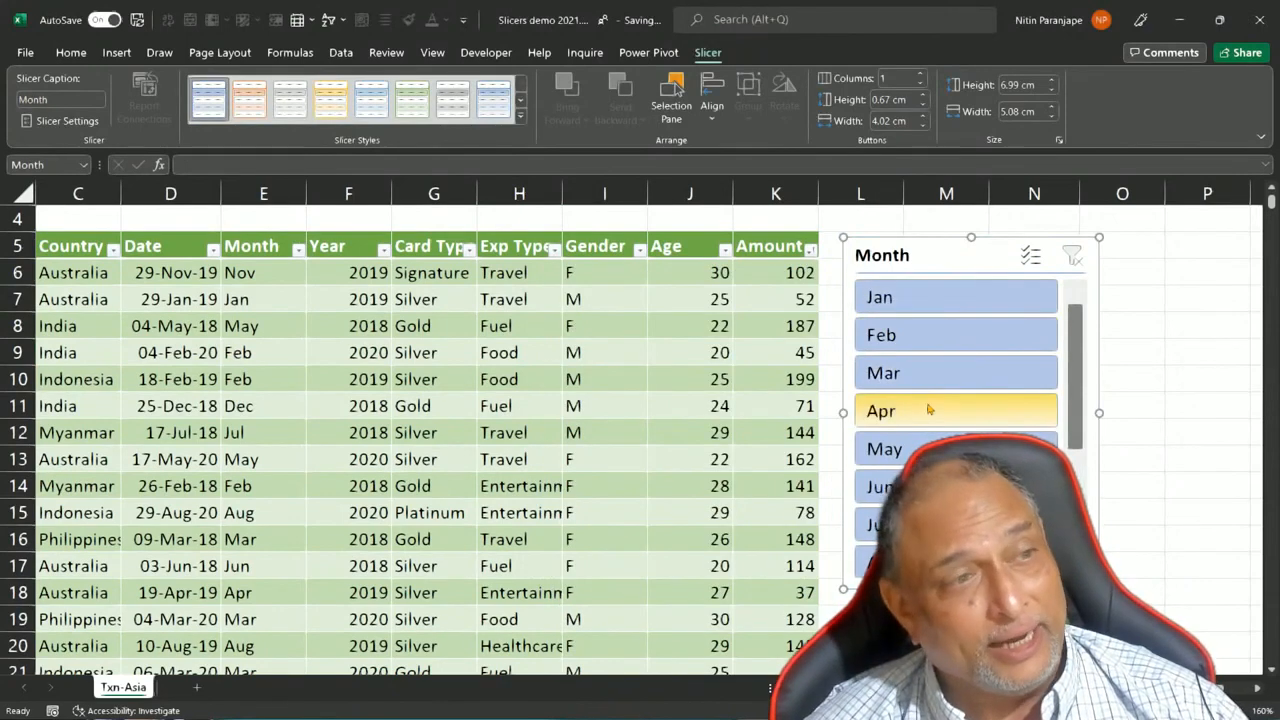
- Filter the table to Feb, Apr and Jun with the Month slicer
left_click(930, 339)
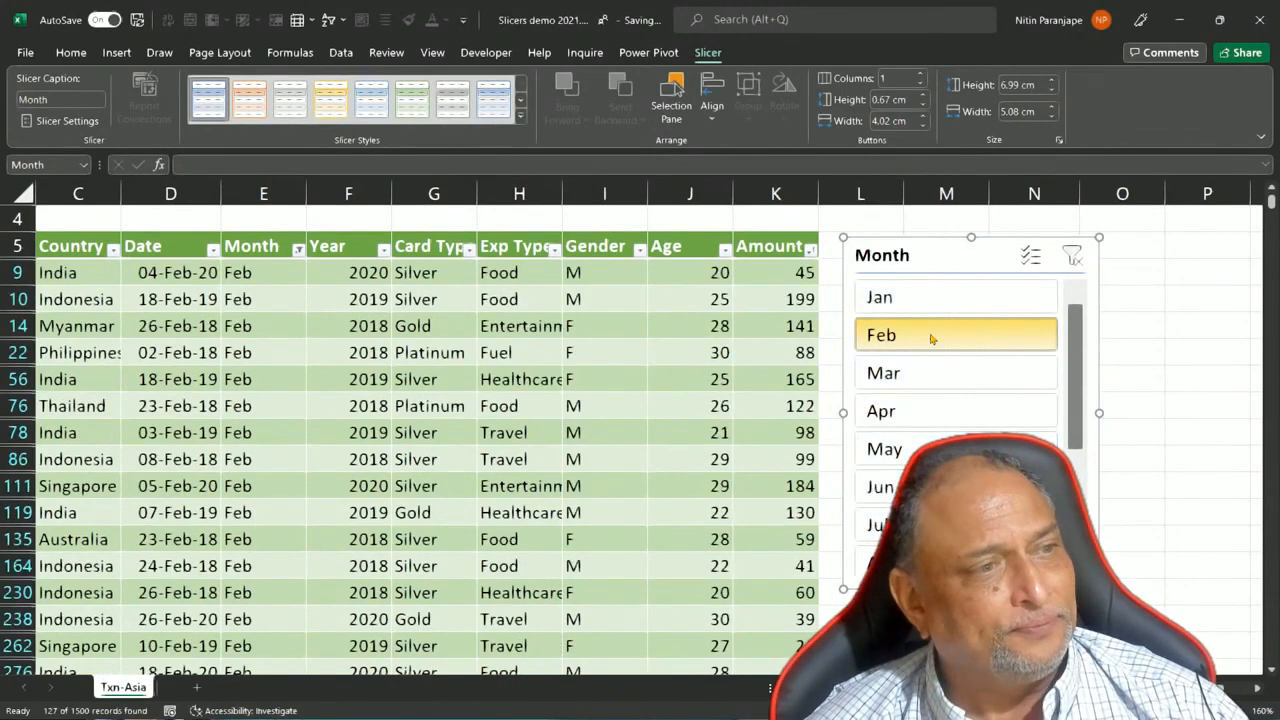
left_click(914, 424, "ctrl")
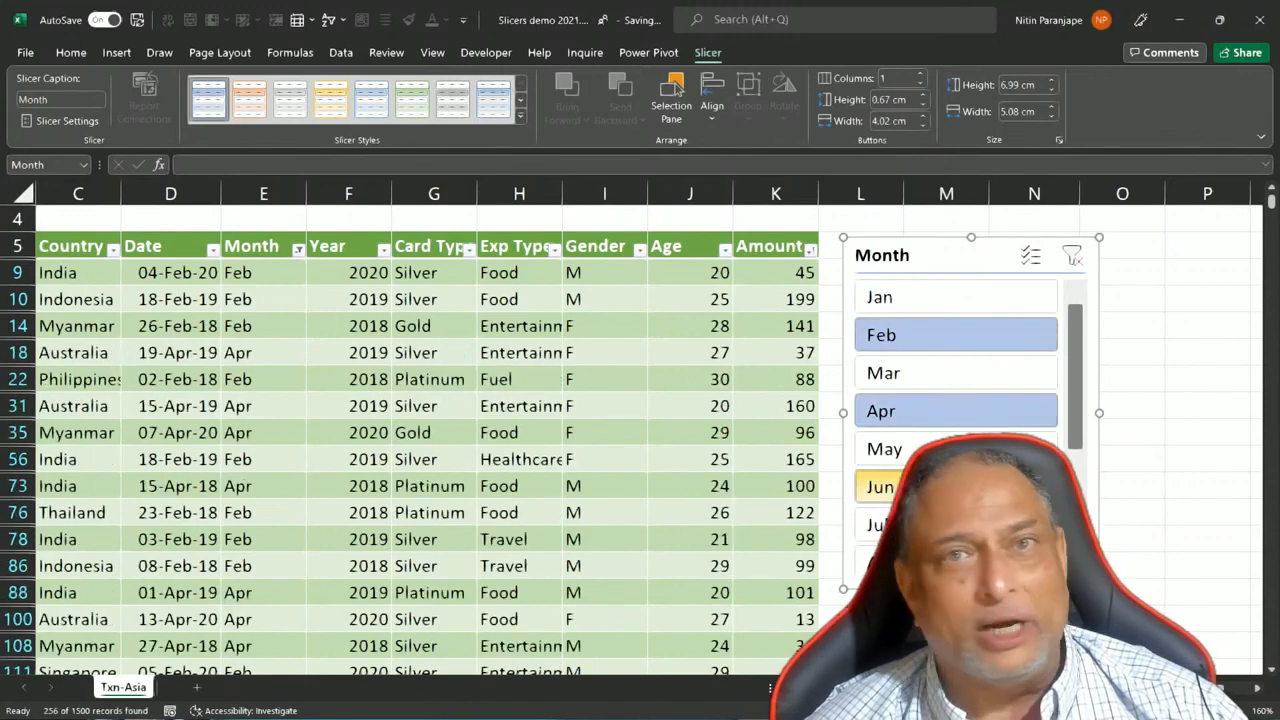
left_click(880, 487, "ctrl")
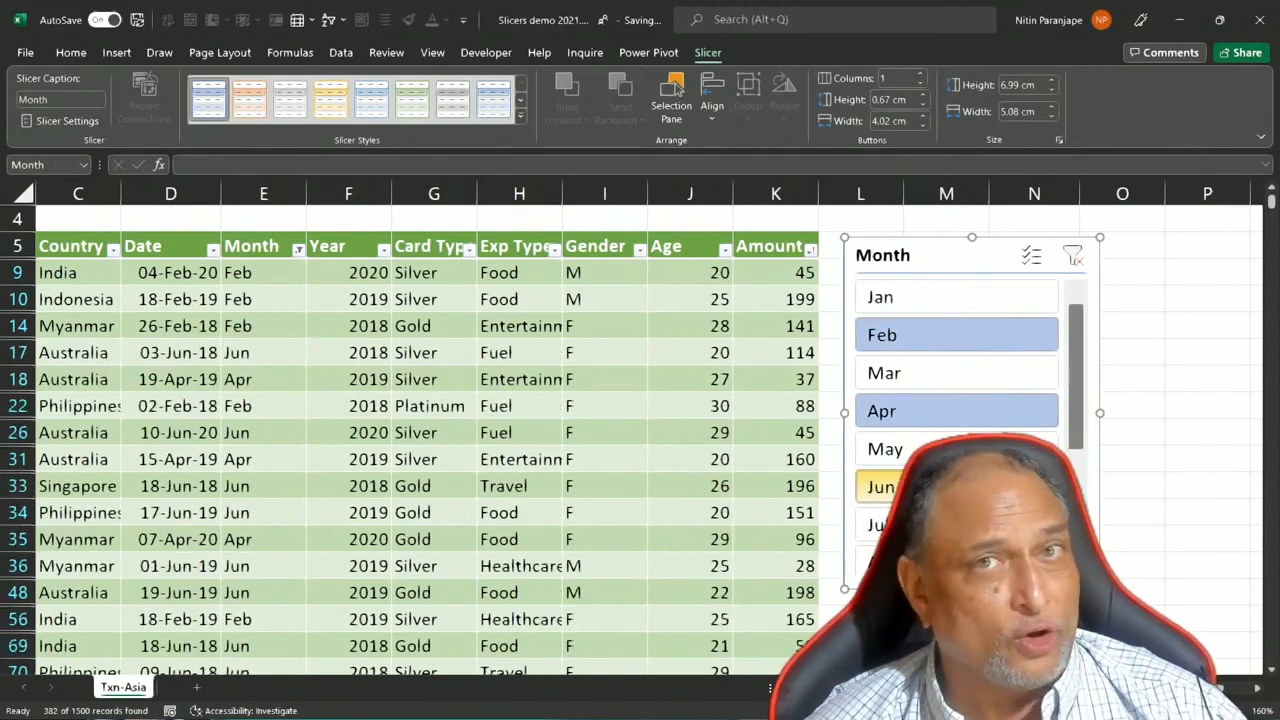
- Filter the table to Mar, Jun and Aug with the Month slicer, and clear that filter
left_click(918, 300)
left_click(914, 372)
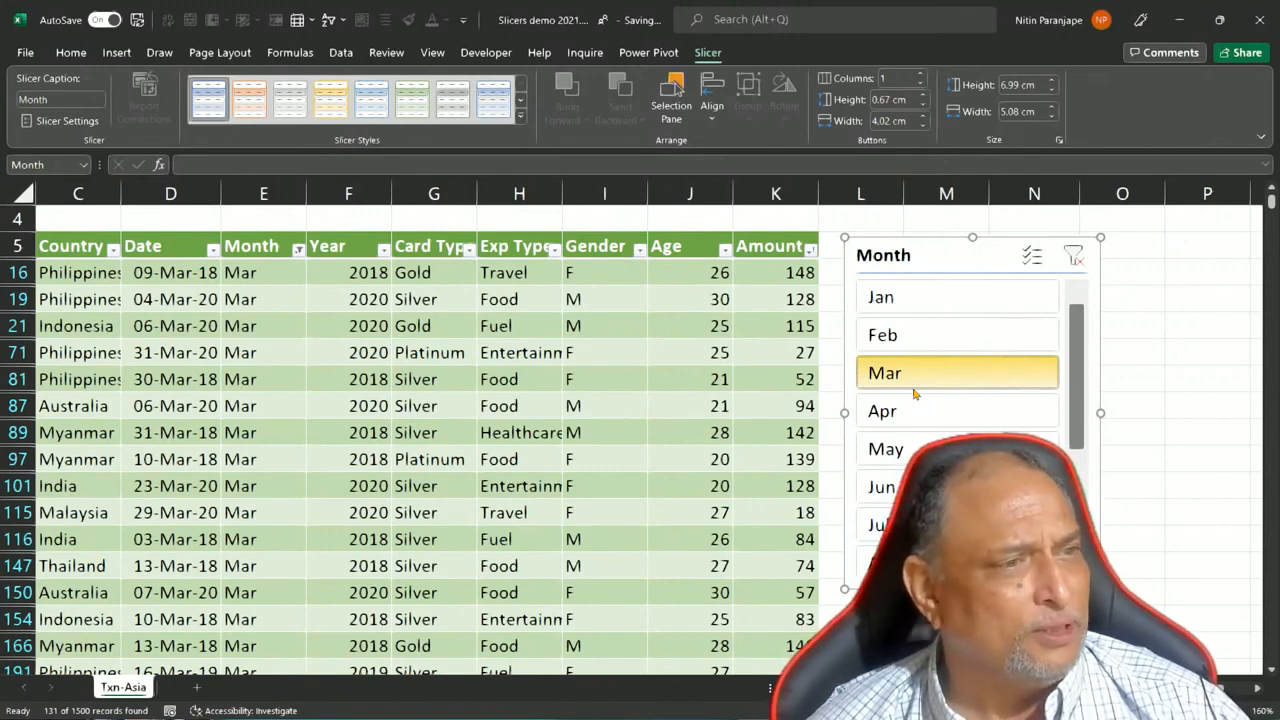
left_click(880, 487, "ctrl")
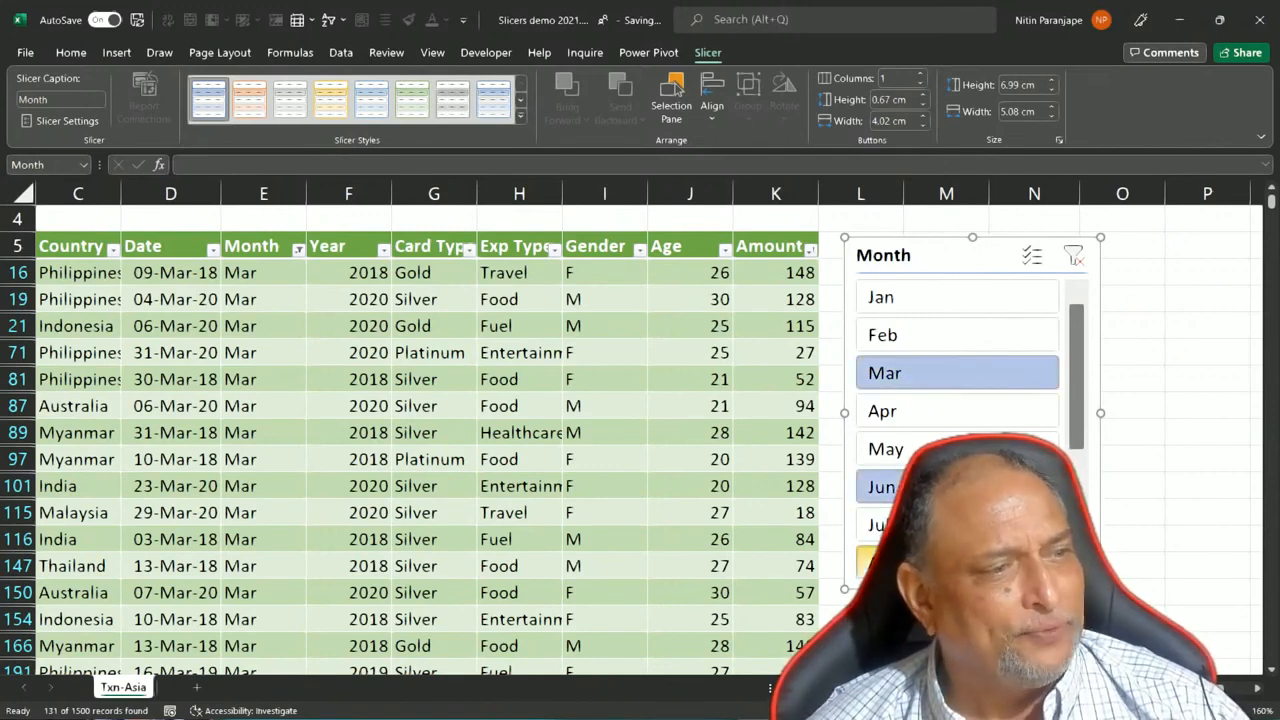
left_click(900, 563, "ctrl")
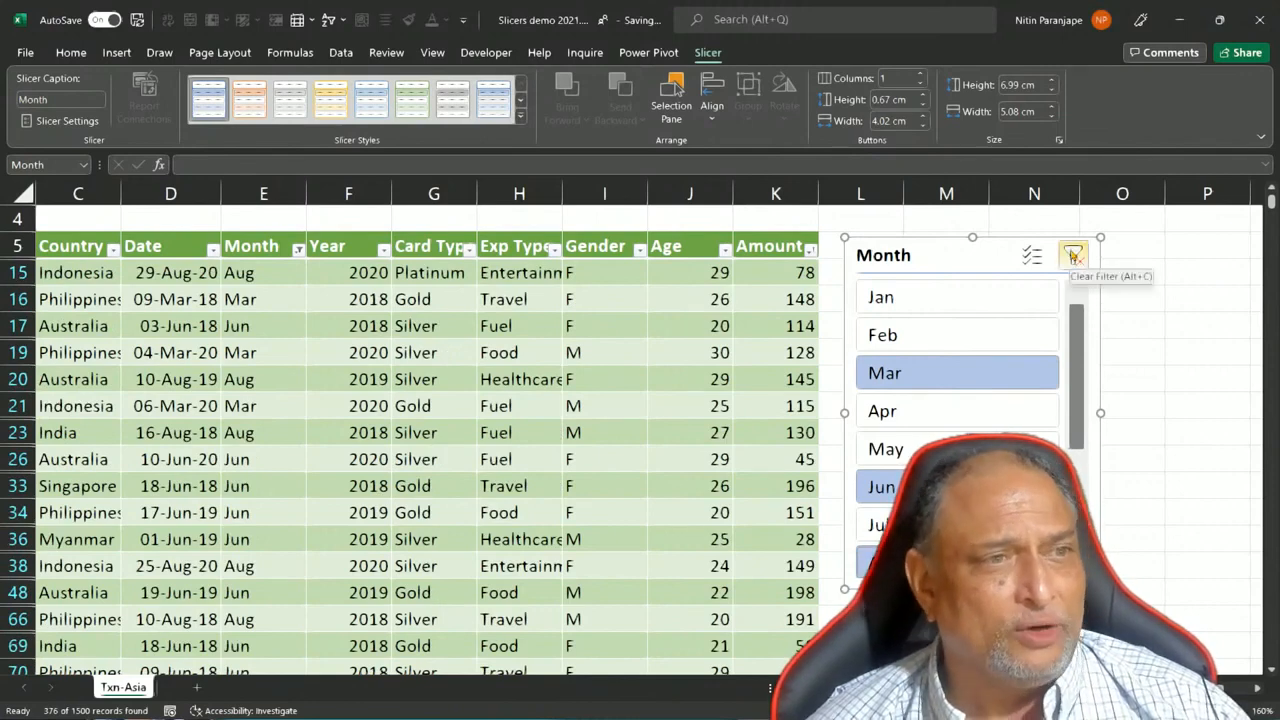
left_click(1073, 258)
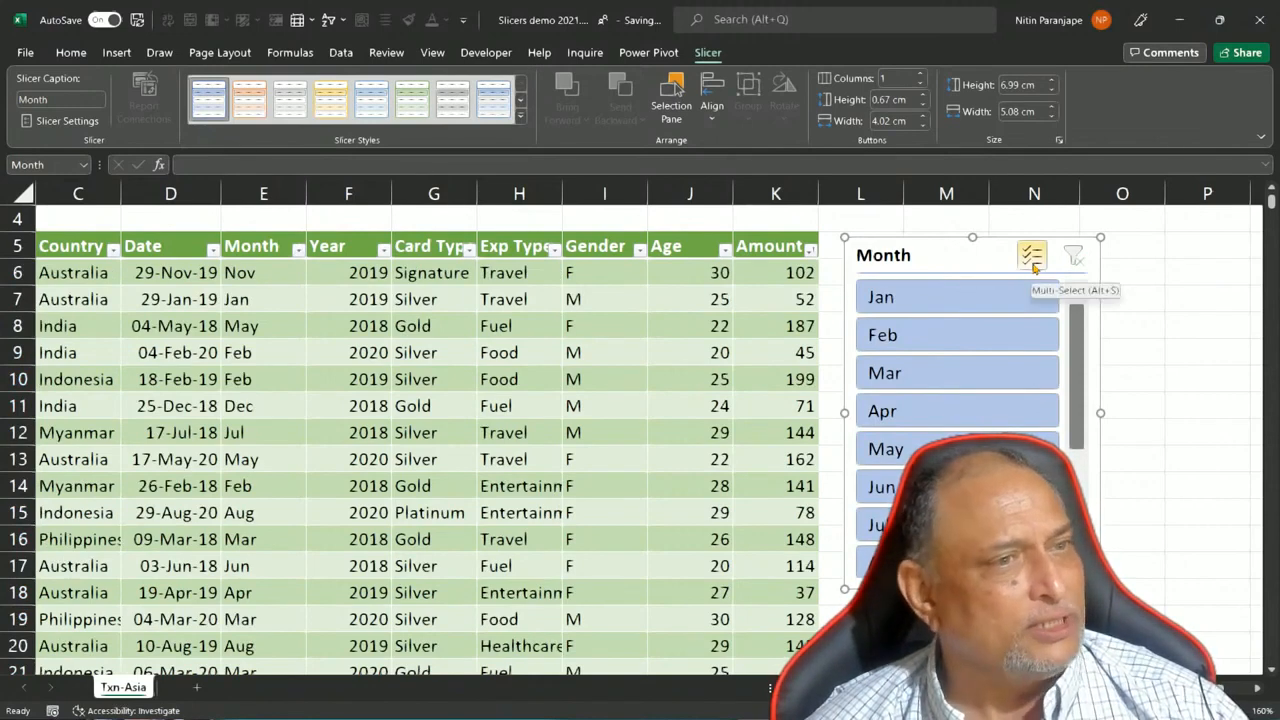
- Filter the table to Jan, Mar and Jun together with the Month slicer
left_click(1034, 262)
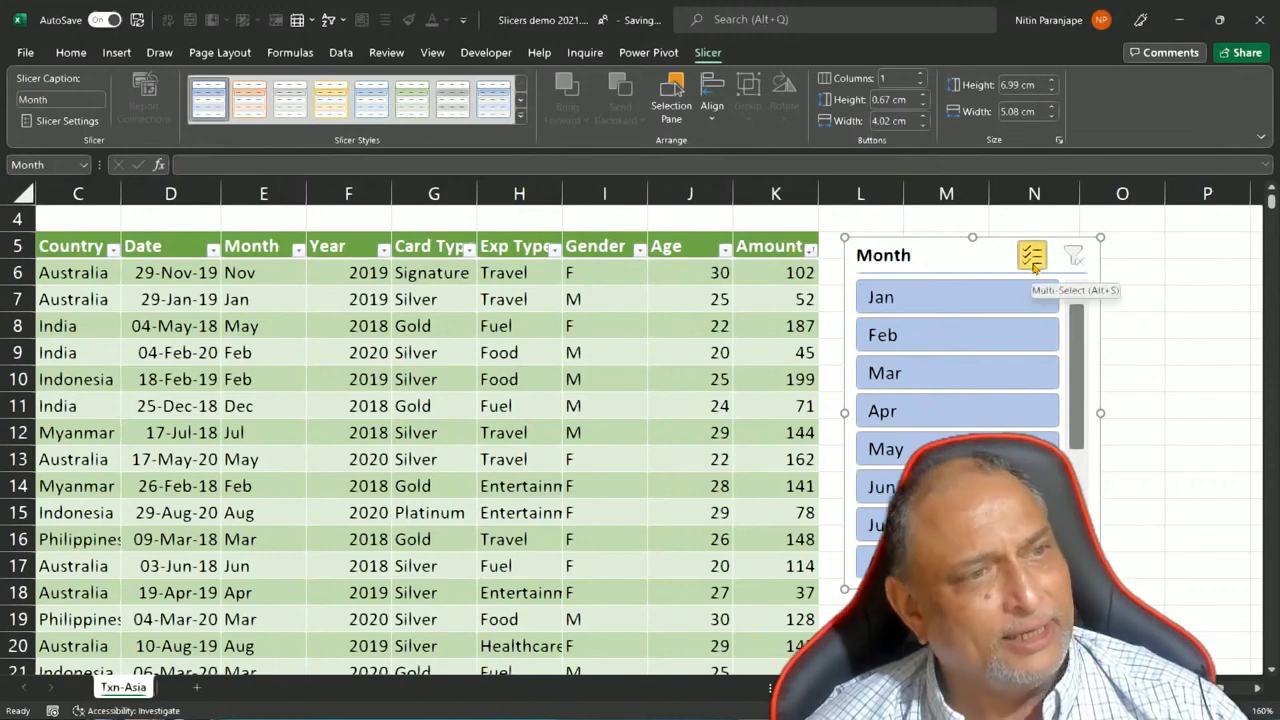
left_click(906, 308)
left_click(885, 375)
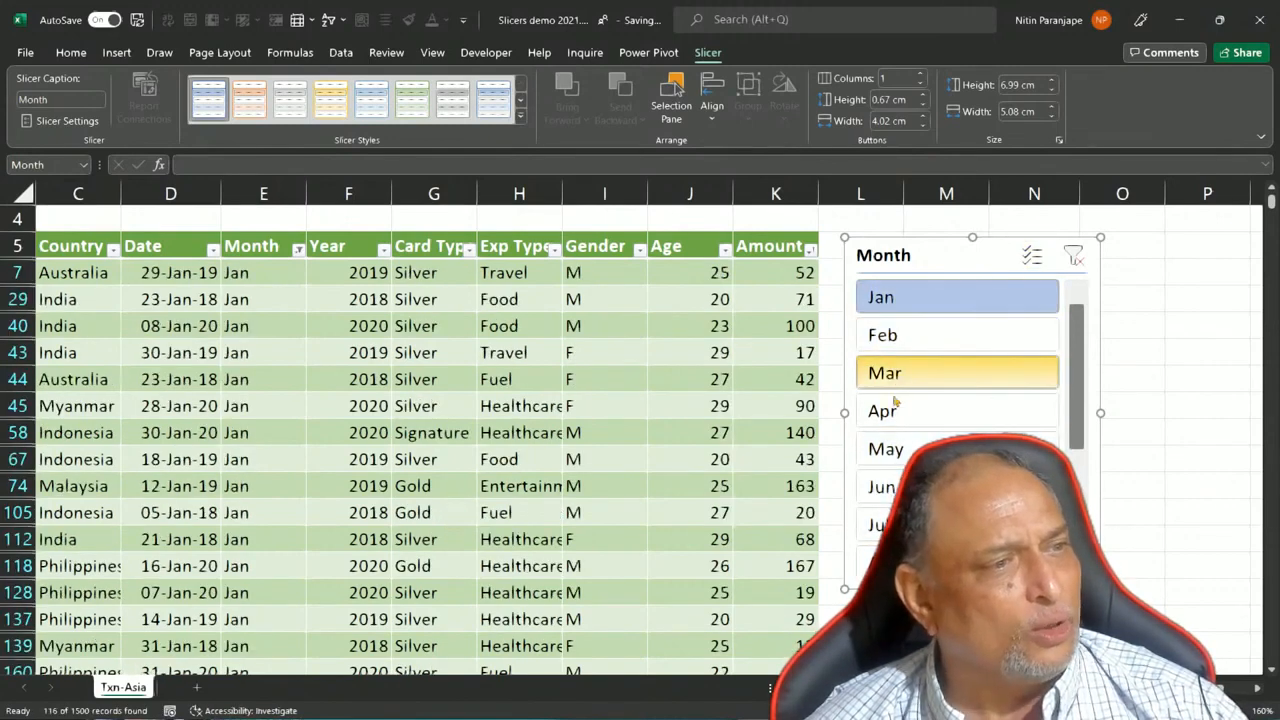
left_click(880, 487)
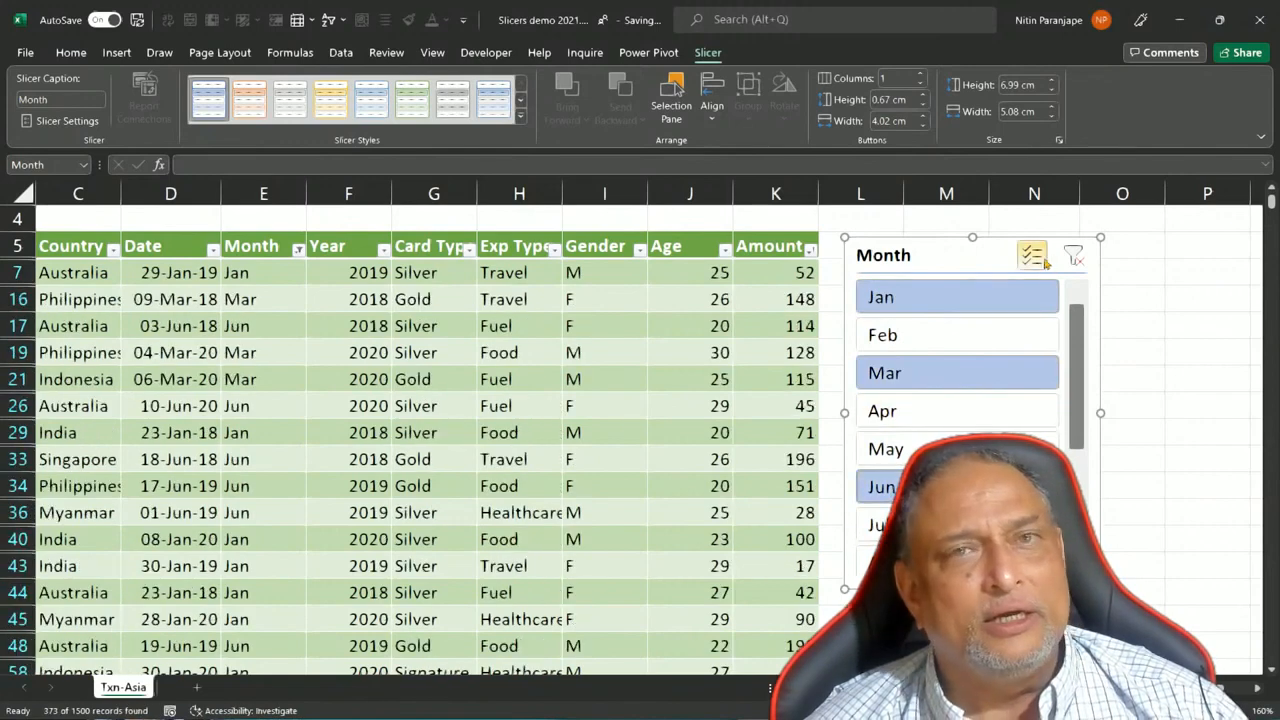
- Turn on multi-select in the Month slicer and clear its filter
left_click(1045, 263)
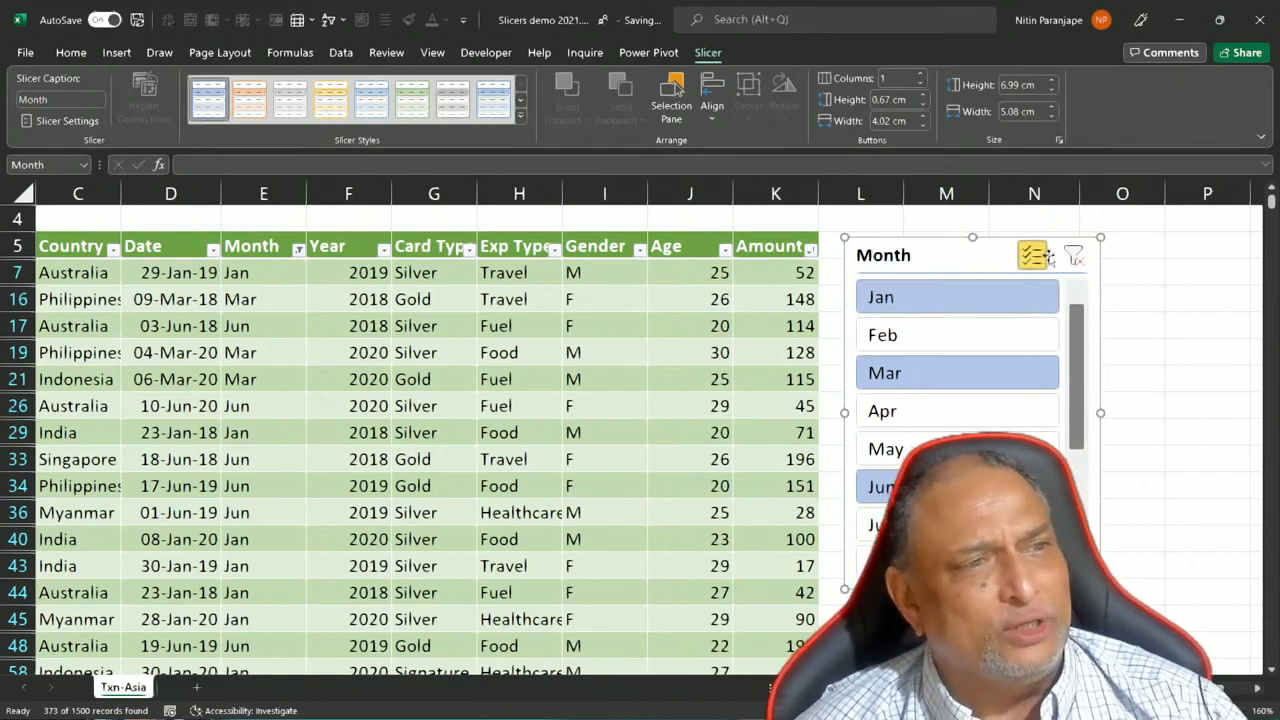
left_click(1074, 259)
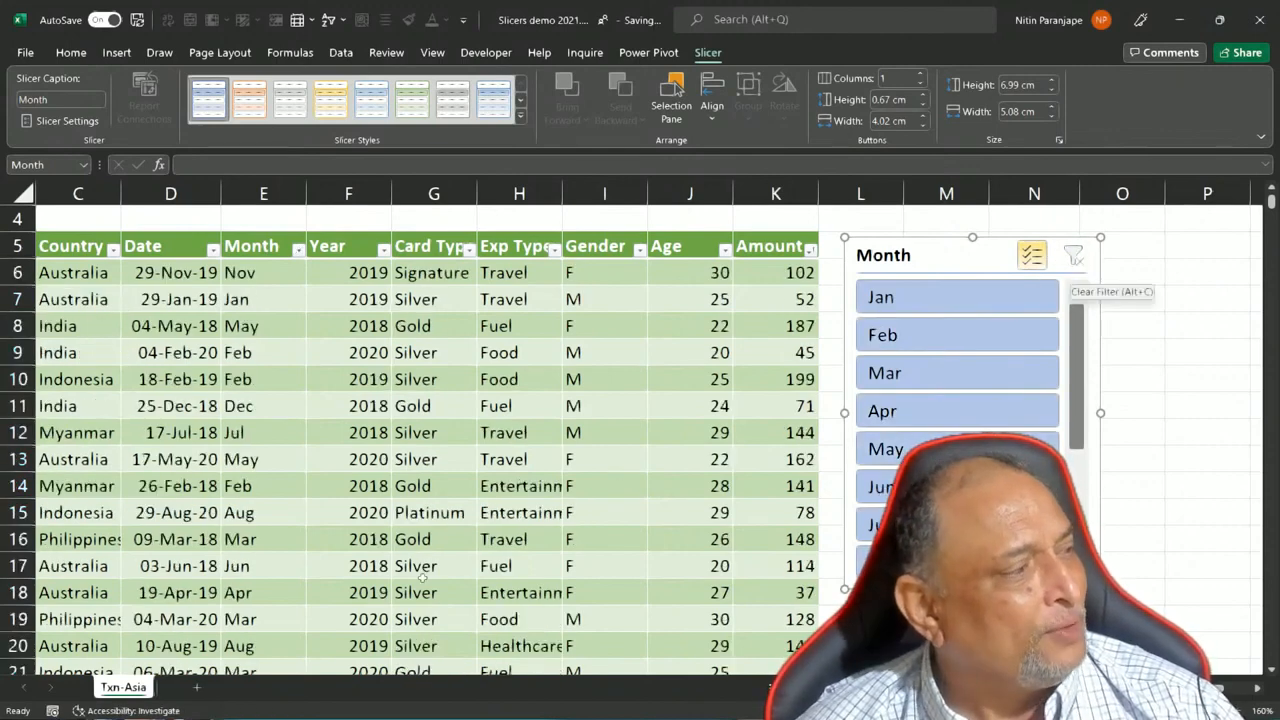
- Create a PivotTable on a new sheet from the transactions table
left_click(354, 456)
key("alt+d")
key("p")
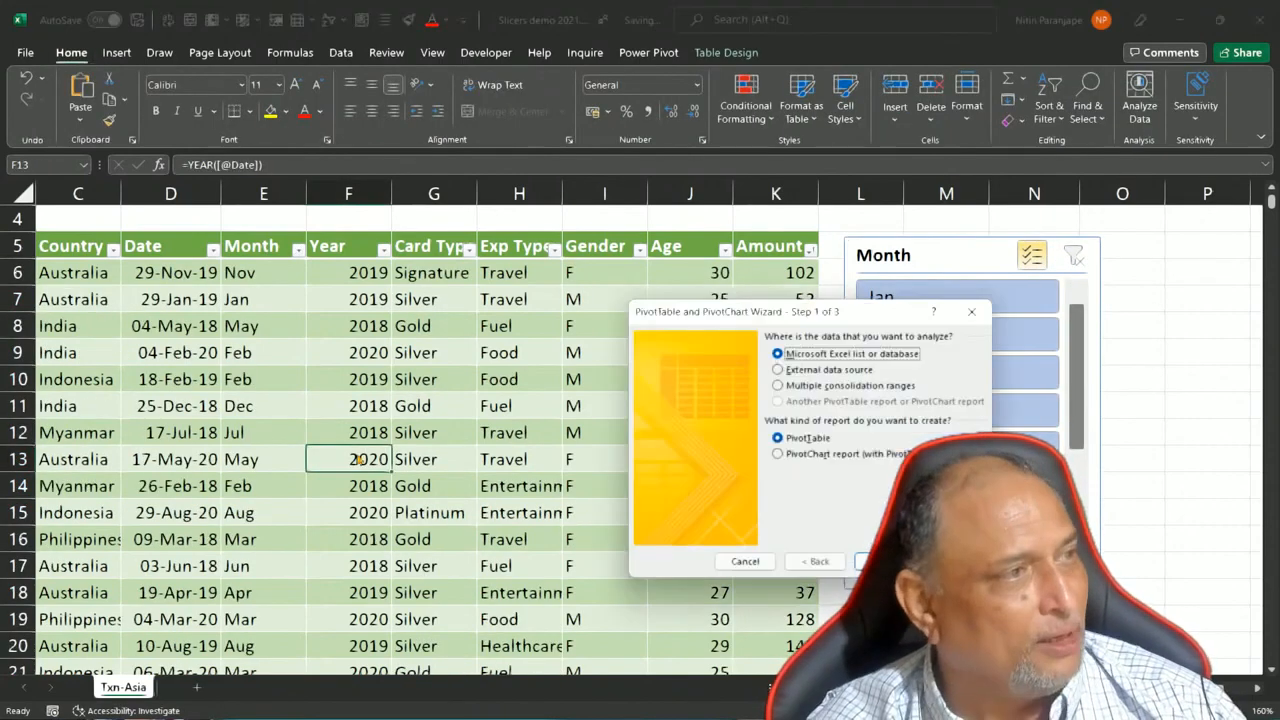
key("f")
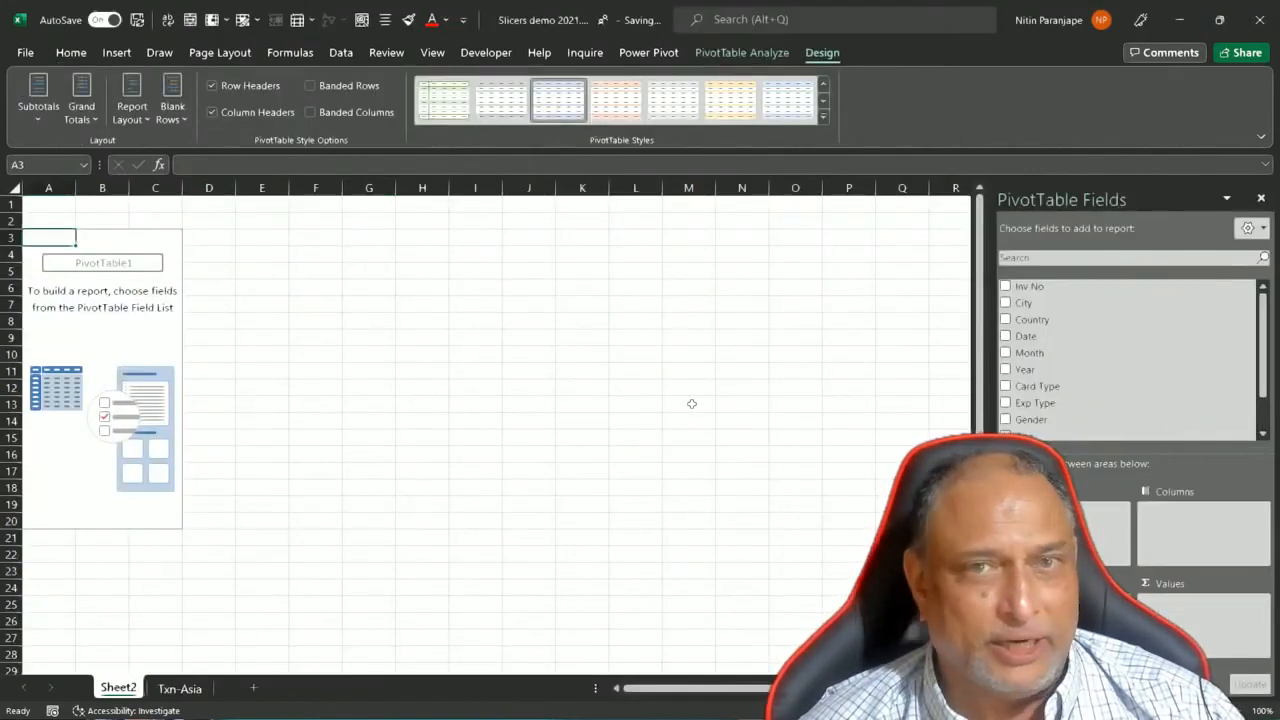
- Lay out the PivotTable with Card Type in rows, Gender in columns and the sum of Amount as values
left_click(115, 376)
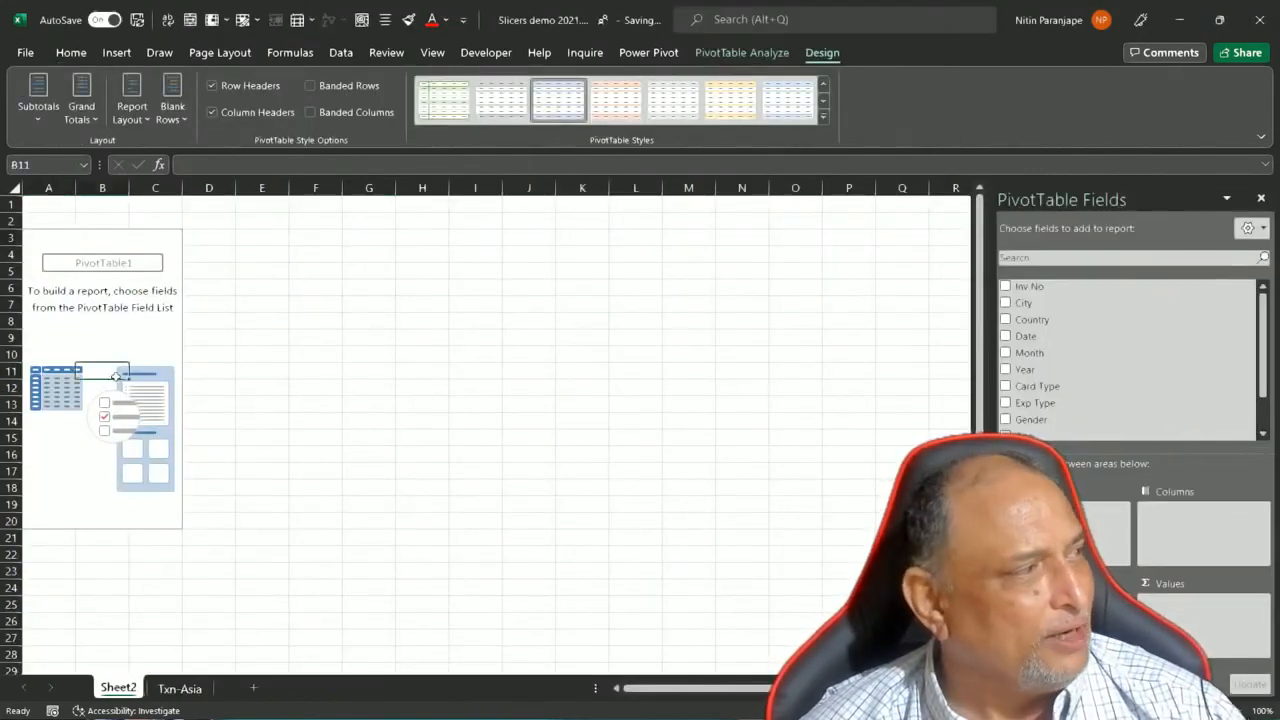
scroll(115, 376, "up", 2, "ctrl")
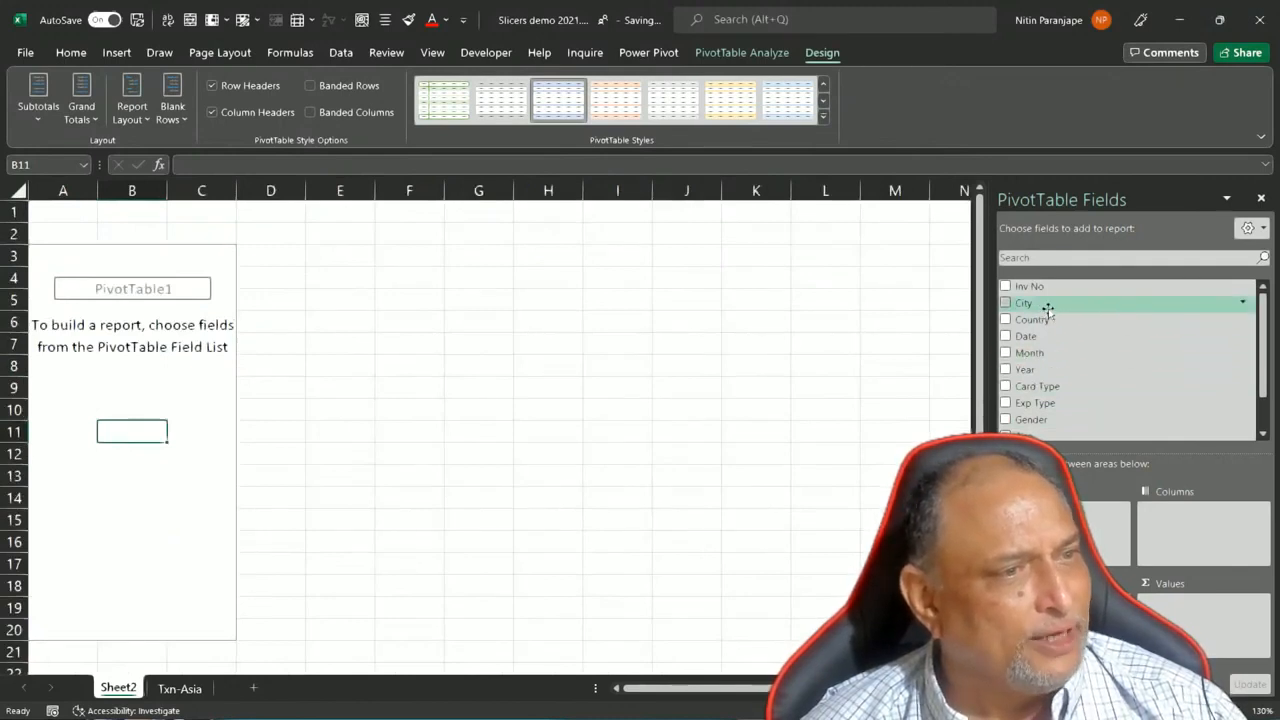
scroll(1058, 386, "down", 1)
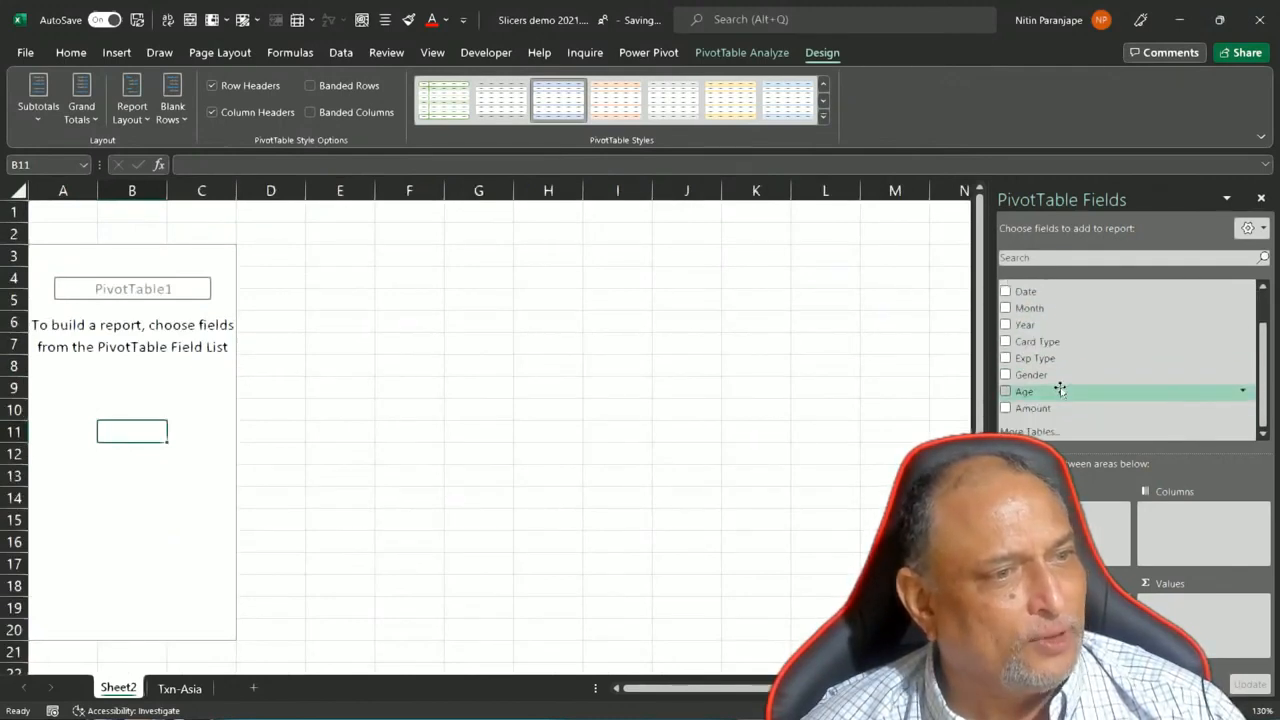
left_click_drag(1043, 376, 1185, 512)
left_click(1035, 345)
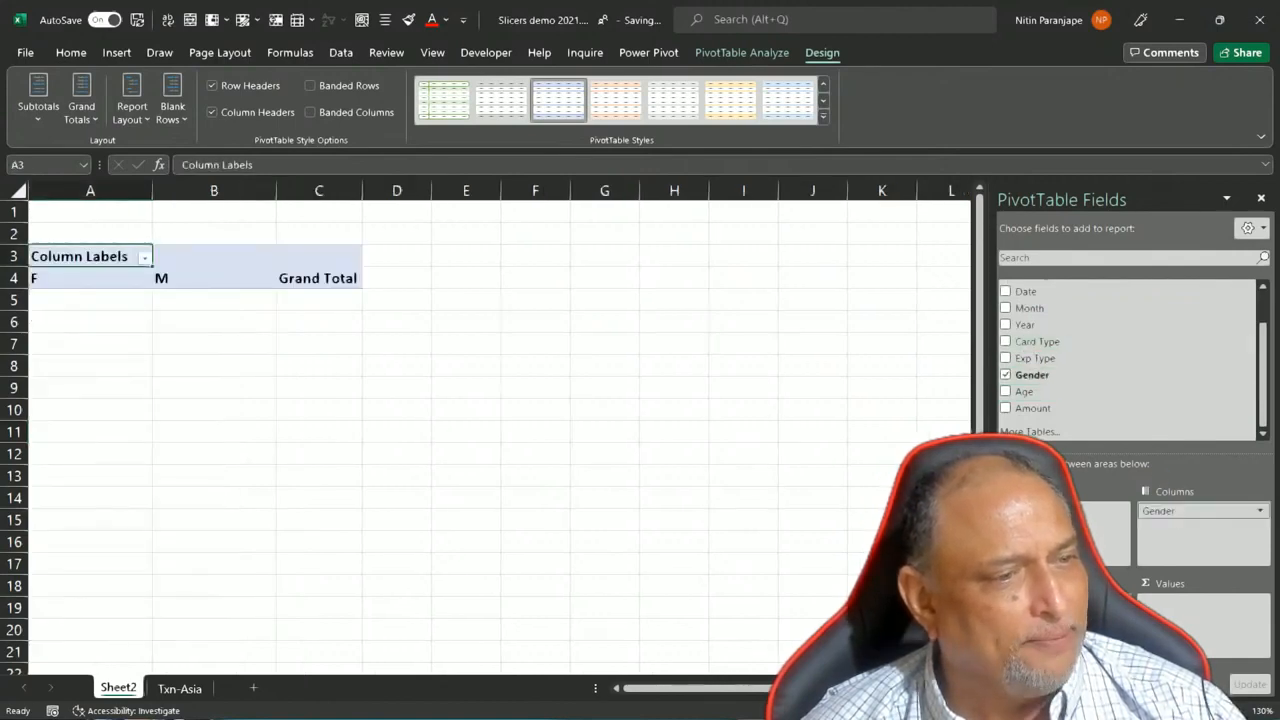
scroll(1042, 320, "up", 1)
scroll(1043, 321, "down", 1)
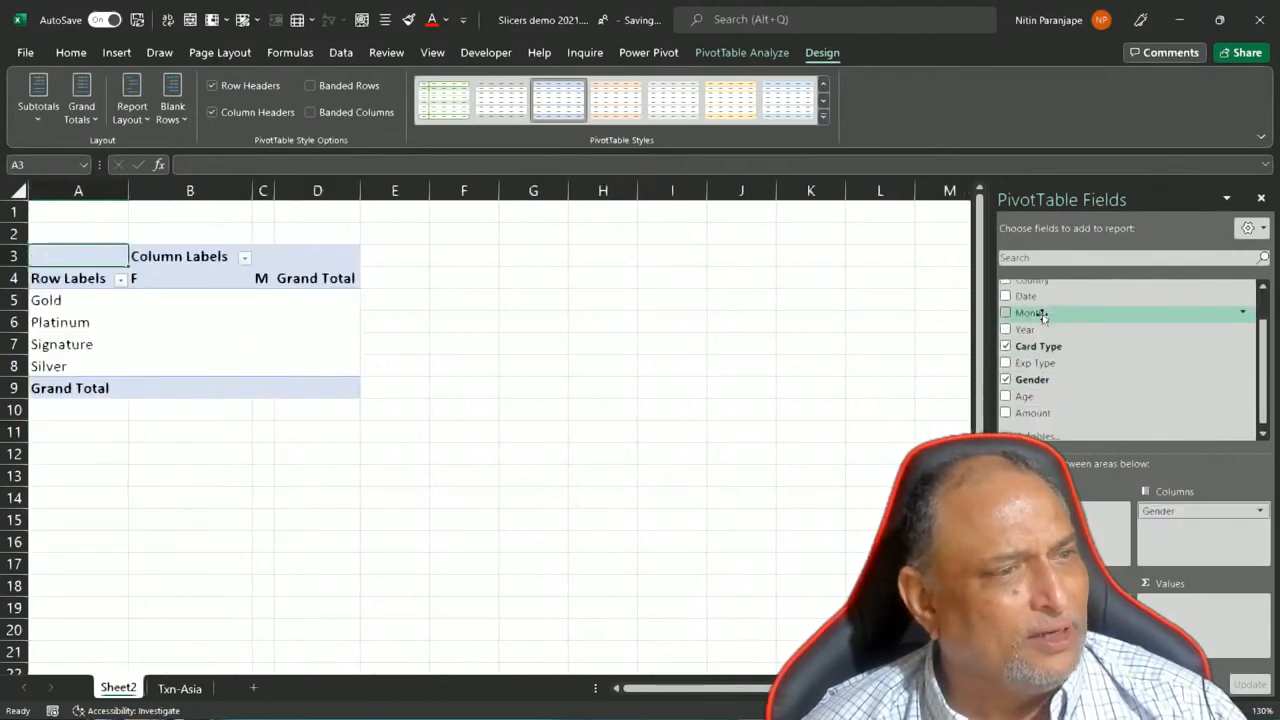
left_click_drag(1033, 408, 1170, 600)
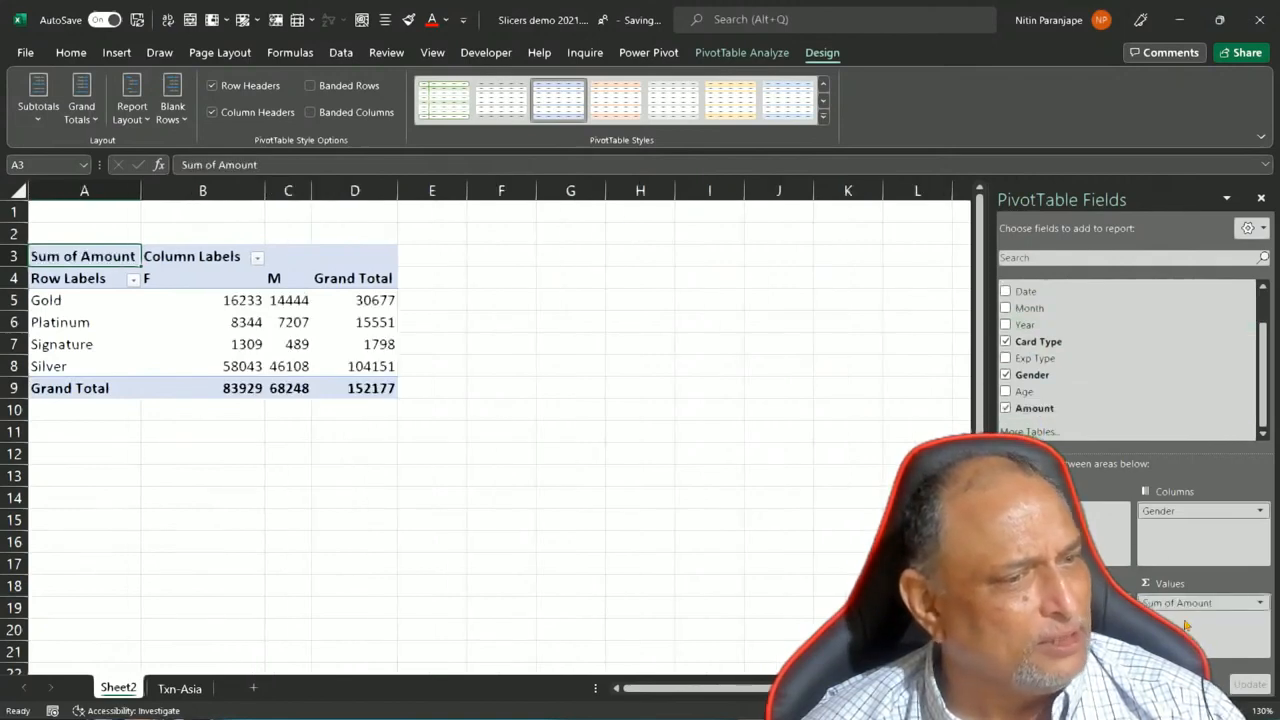
- Remove Gender from the PivotTable's columns
left_click(246, 322)
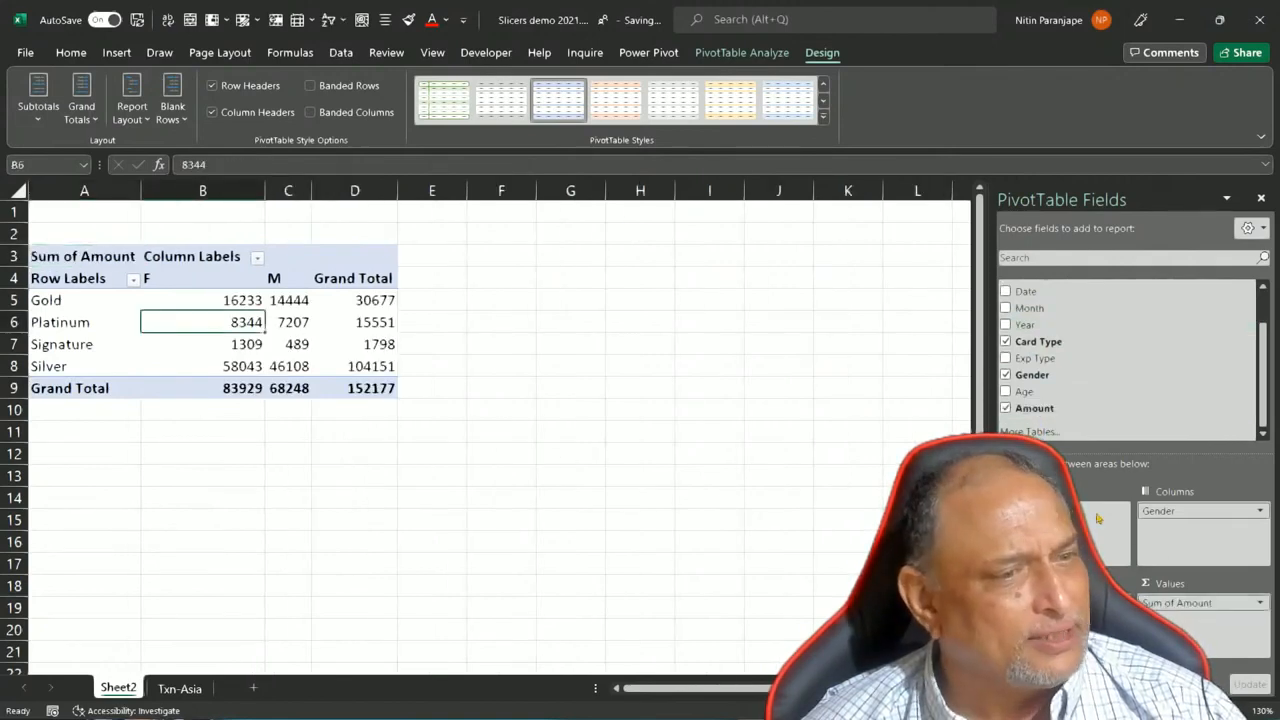
left_click_drag(1190, 511, 1105, 348)
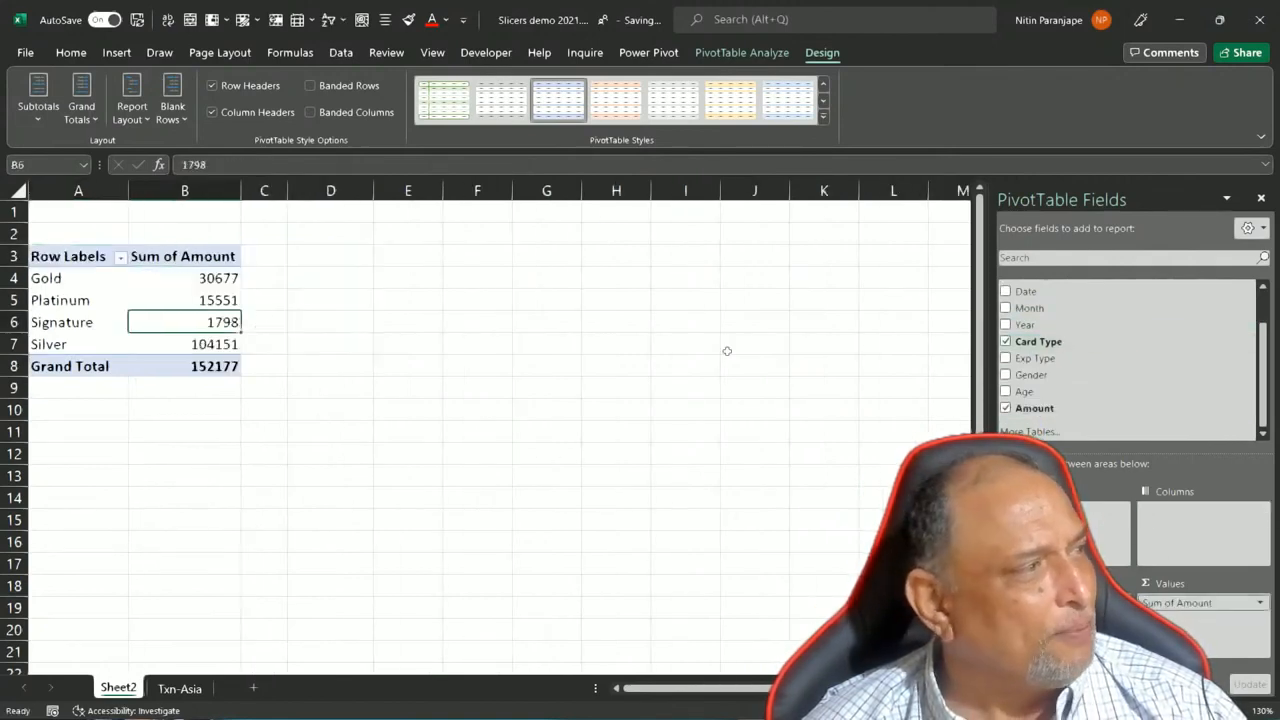
- Copy the entire Card Type PivotTable and paste the duplicate at cell G3
left_click(167, 294)
key("ctrl+a")
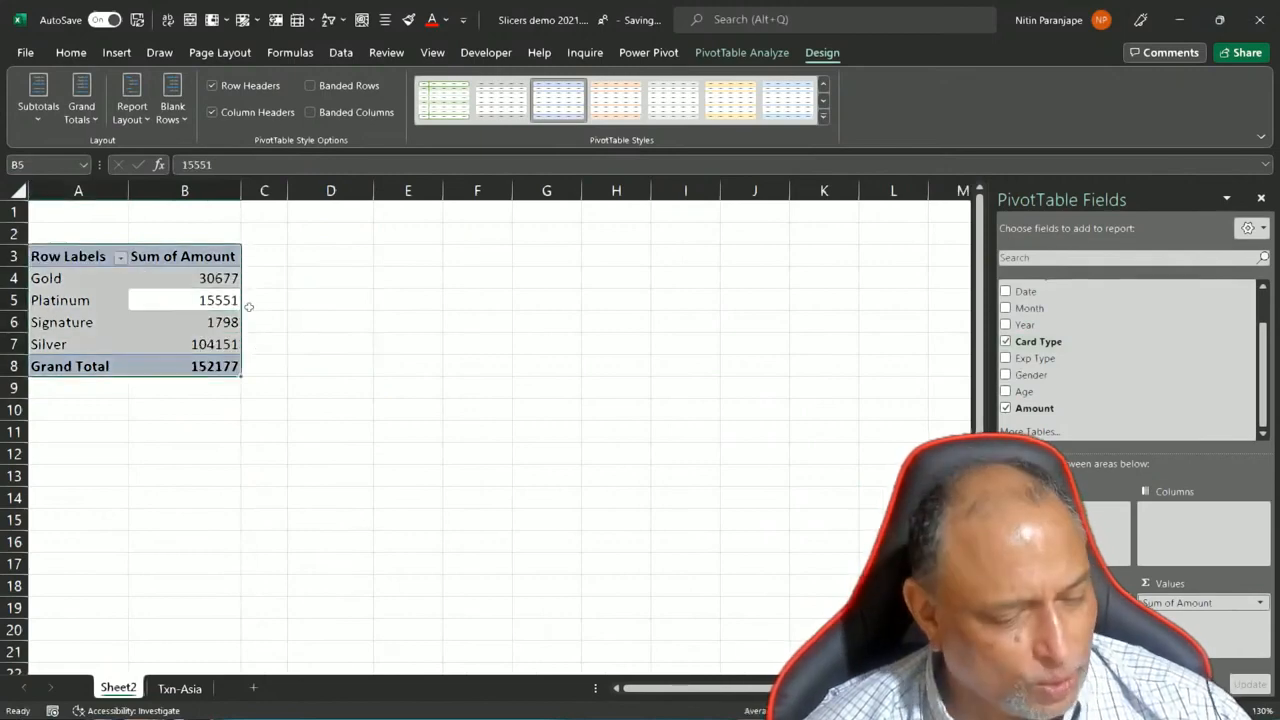
key("ctrl+c")
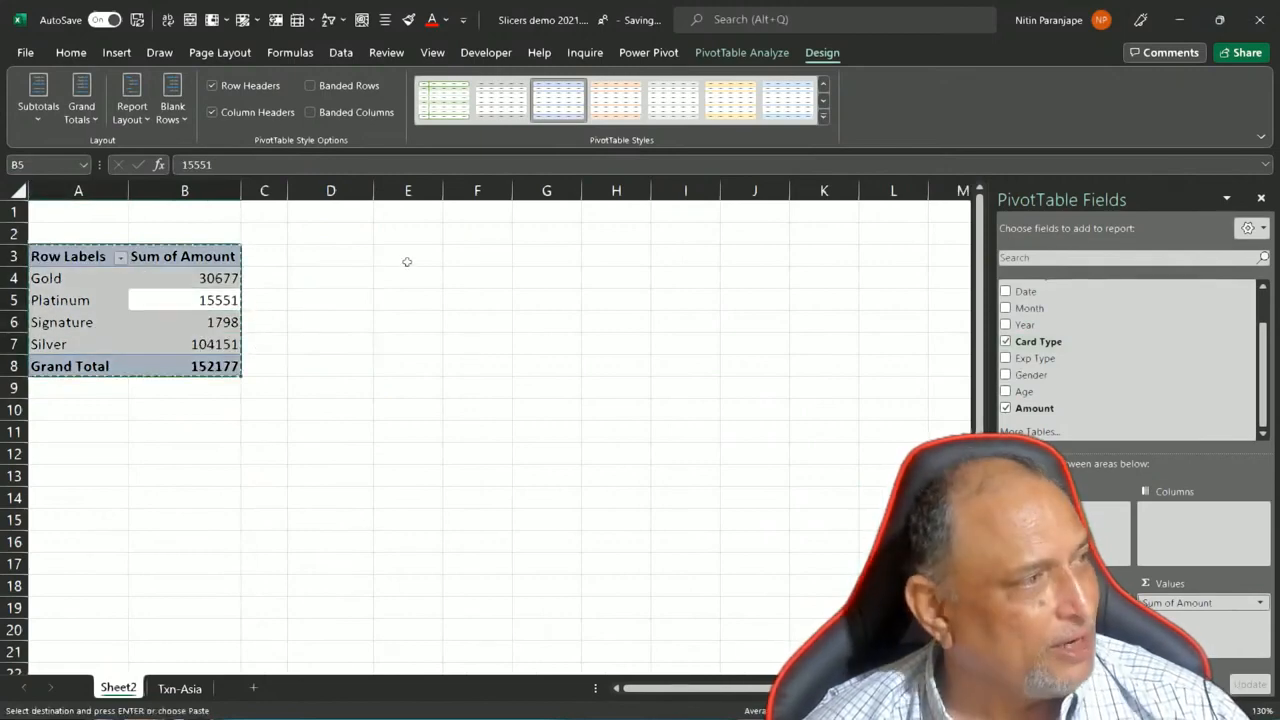
left_click(522, 256)
key("ctrl+v")
- Replace Card Type with Gender as the row field of the copied PivotTable
left_click(588, 300)
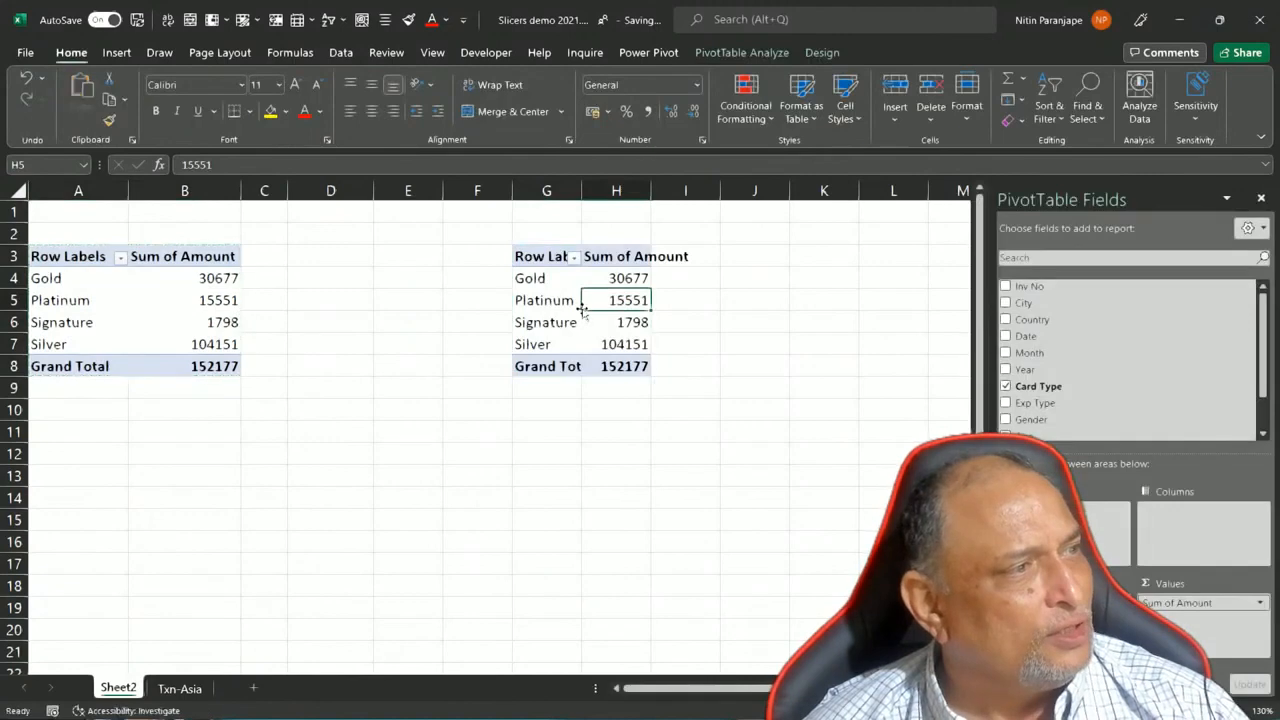
left_click(1035, 419)
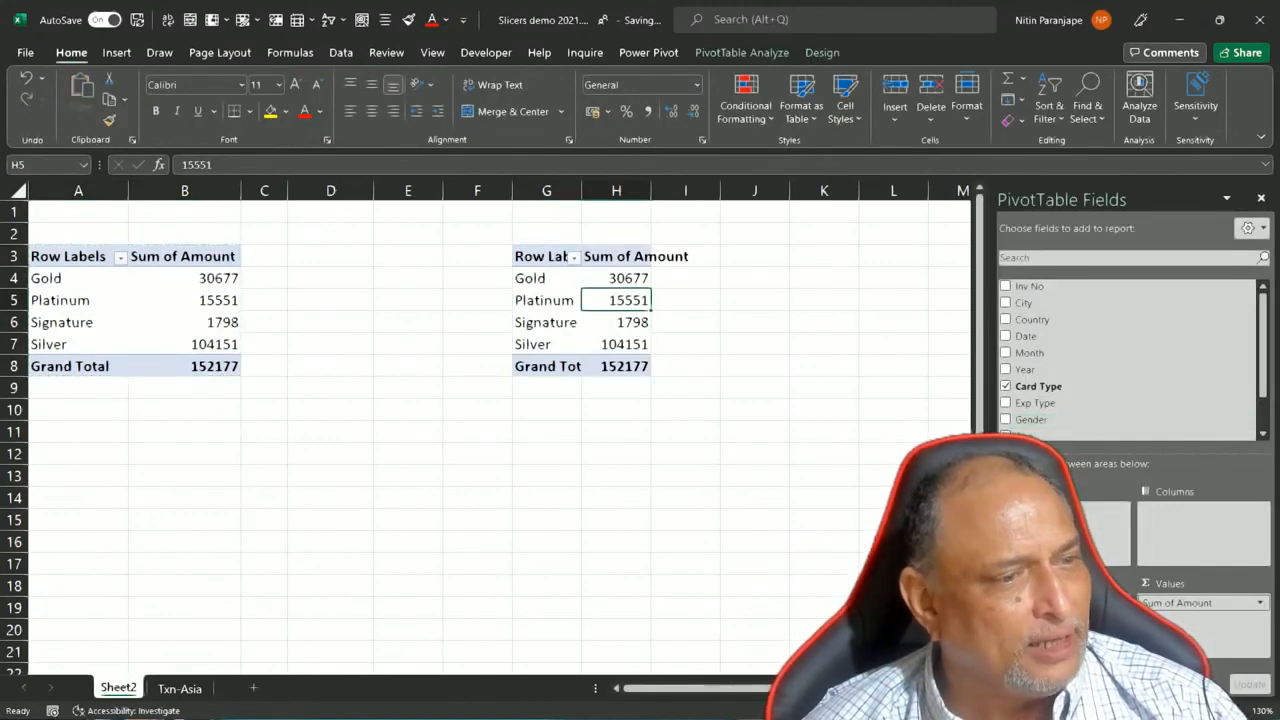
left_click_drag(1062, 603, 1129, 323)
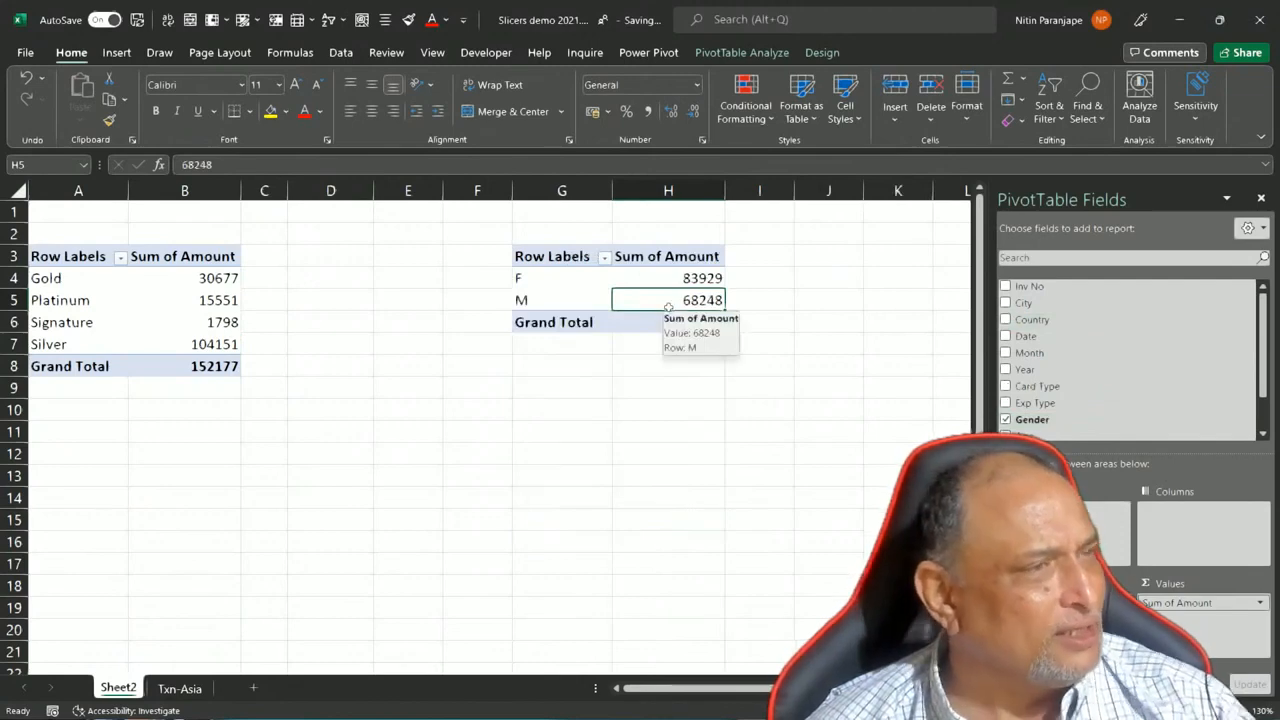
- Insert a pie PivotChart based on the Gender PivotTable
left_click(740, 52)
left_click(1004, 105)
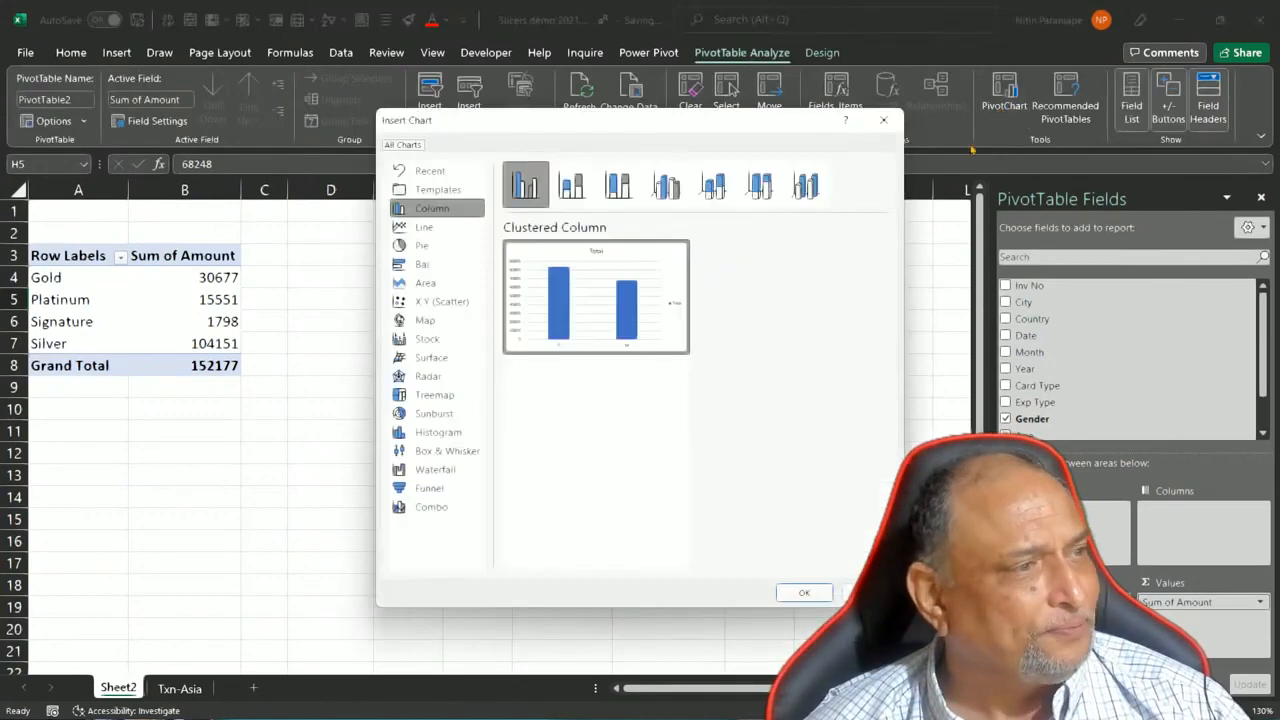
left_click(422, 245)
mouse_move(695, 310)
left_click(804, 592)
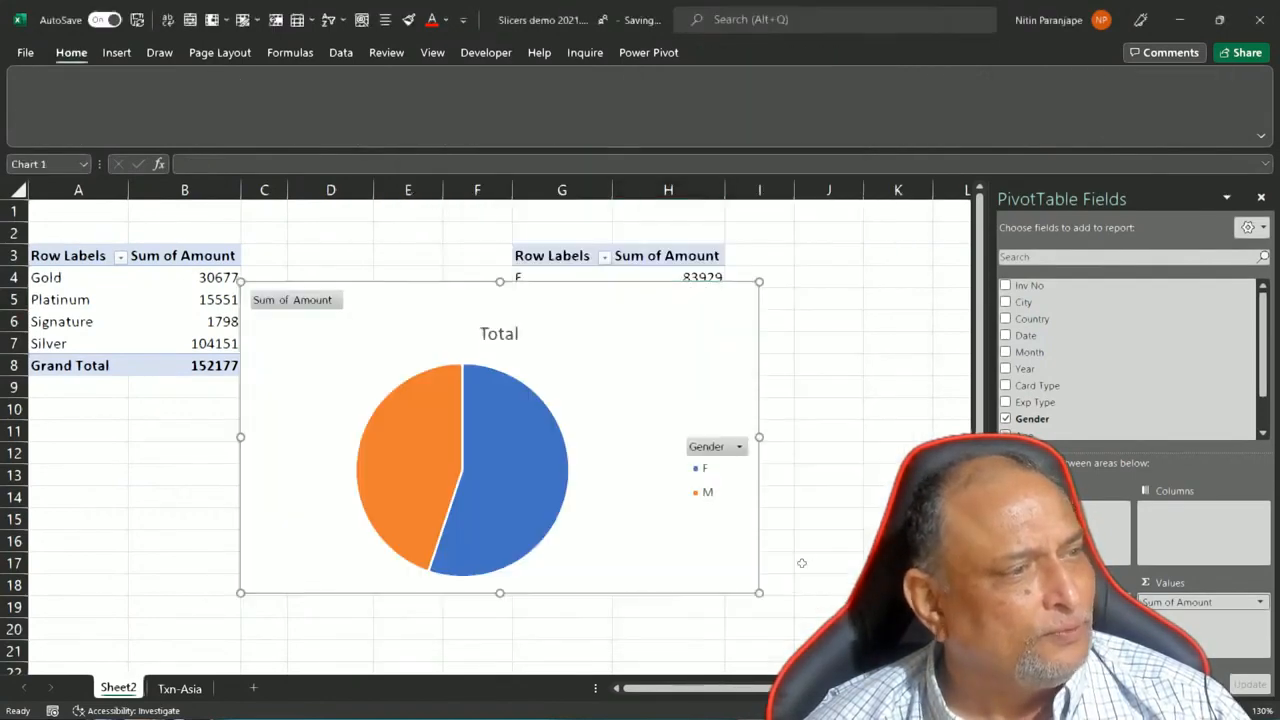
- Shrink the pie chart to about 5.86 cm by 7.62 cm below the Gender PivotTable and hide all its field buttons
left_click_drag(759, 282, 552, 355)
left_click_drag(392, 362, 664, 369)
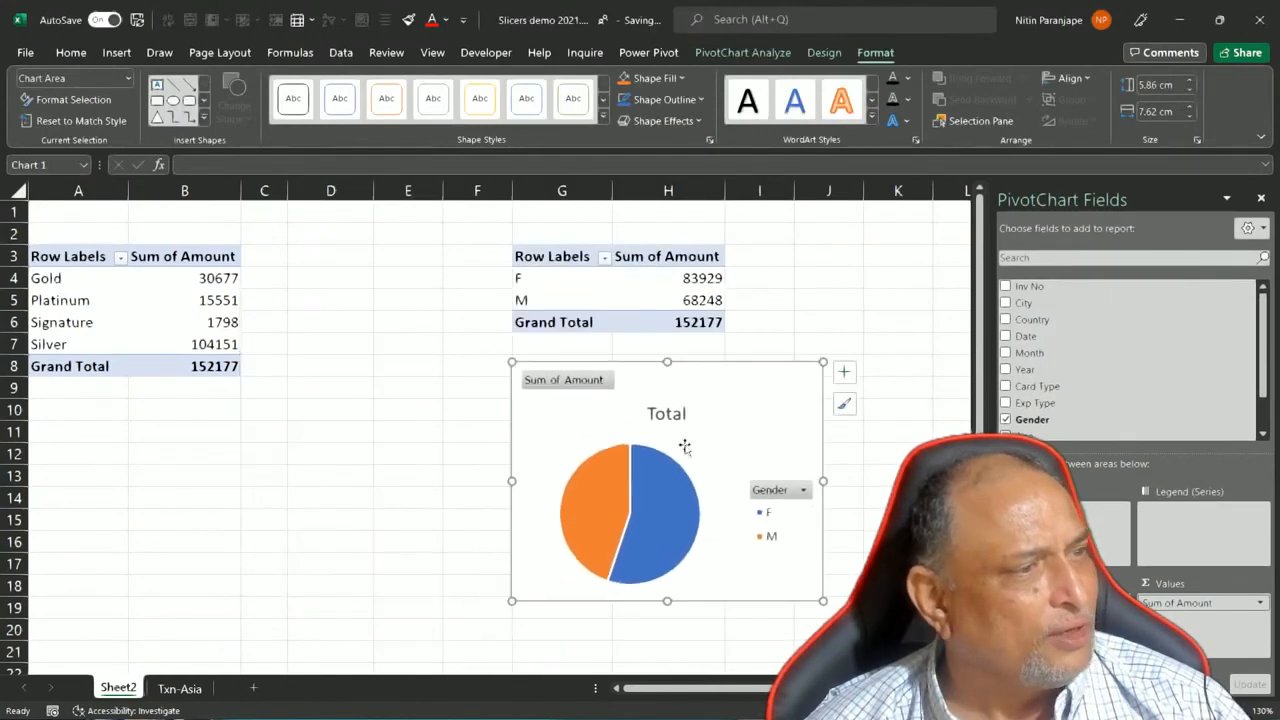
right_click(779, 494)
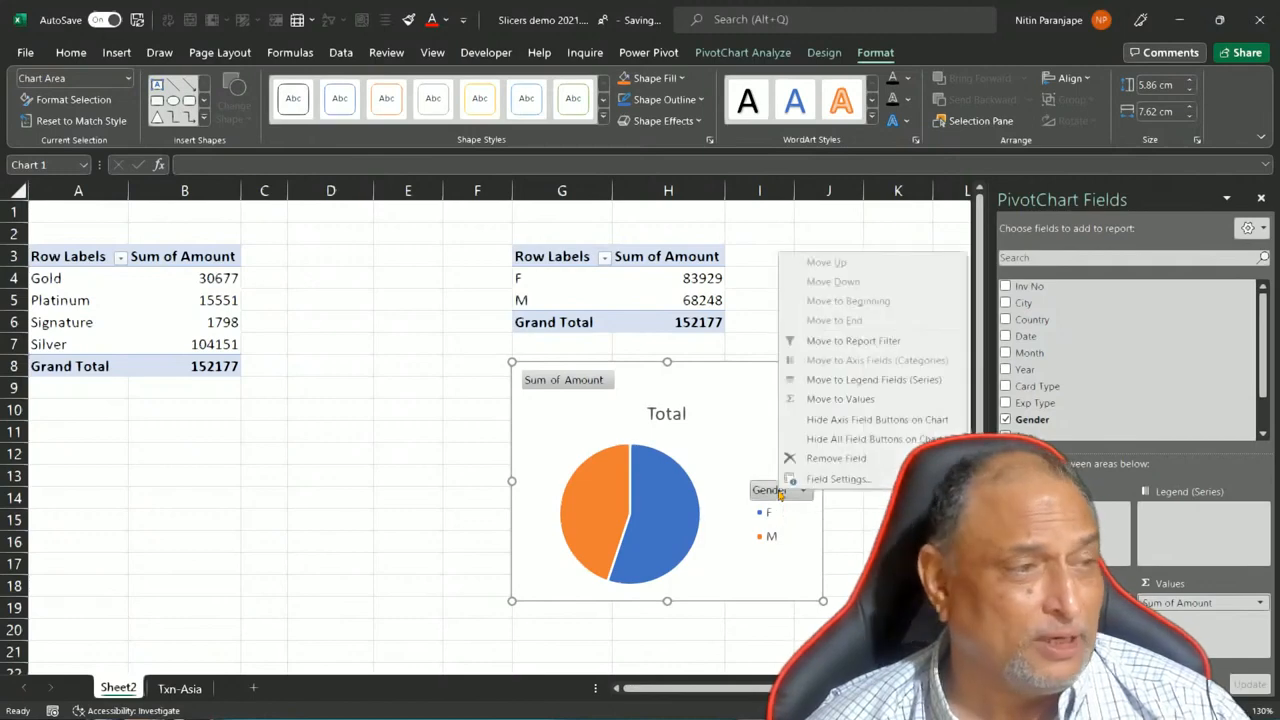
left_click(842, 444)
- Examine where slicers can be inserted for the Card Type PivotTable and for the Txn-Asia table
left_click(172, 315)
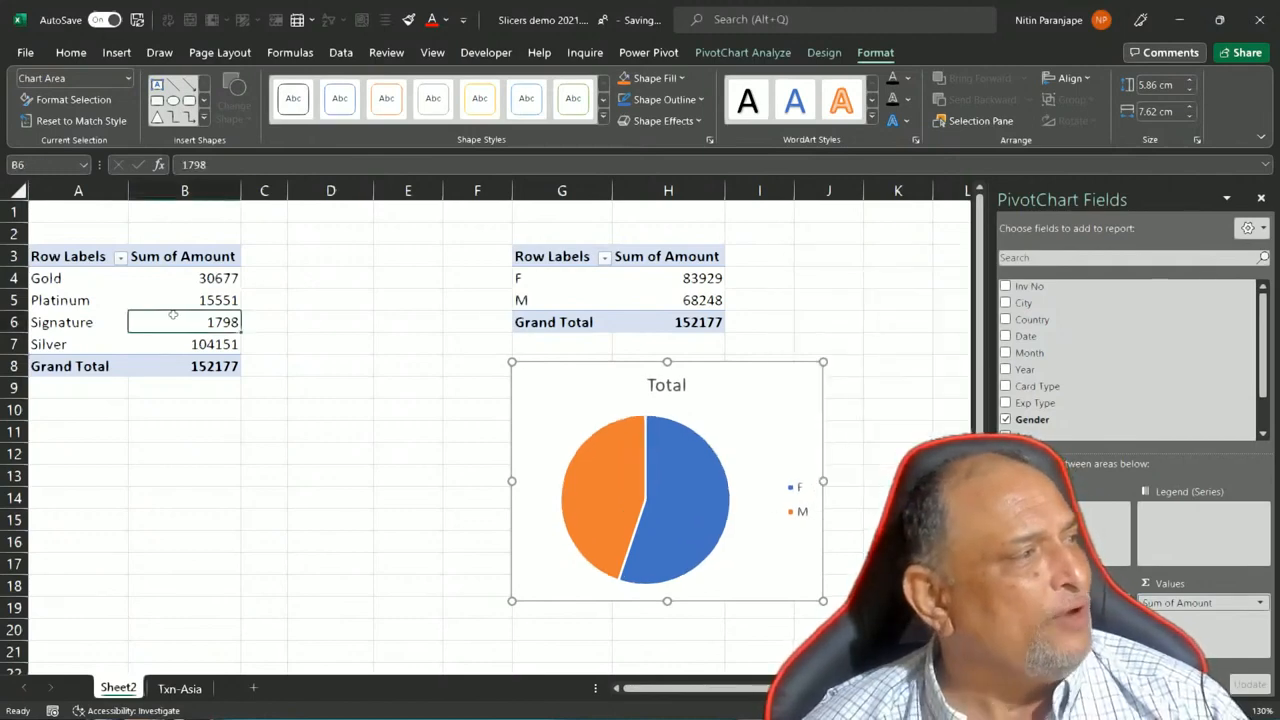
left_click_drag(532, 297, 538, 284)
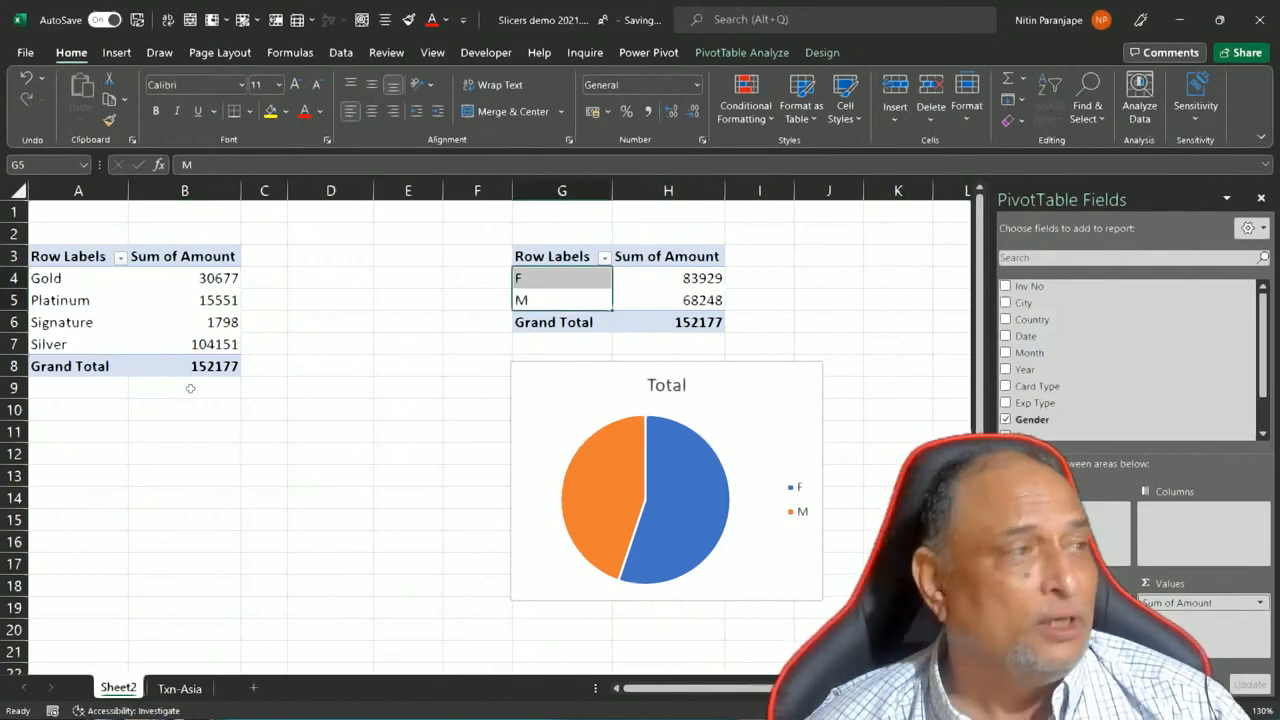
left_click(141, 345)
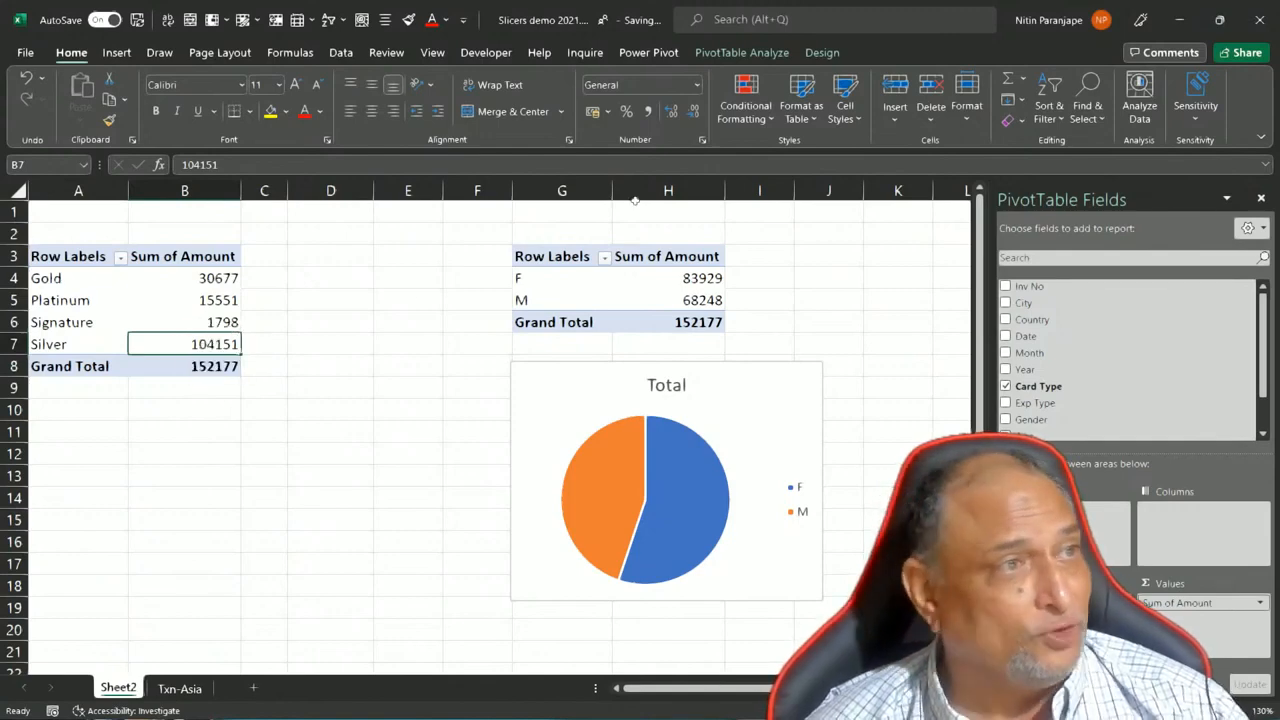
left_click(747, 55)
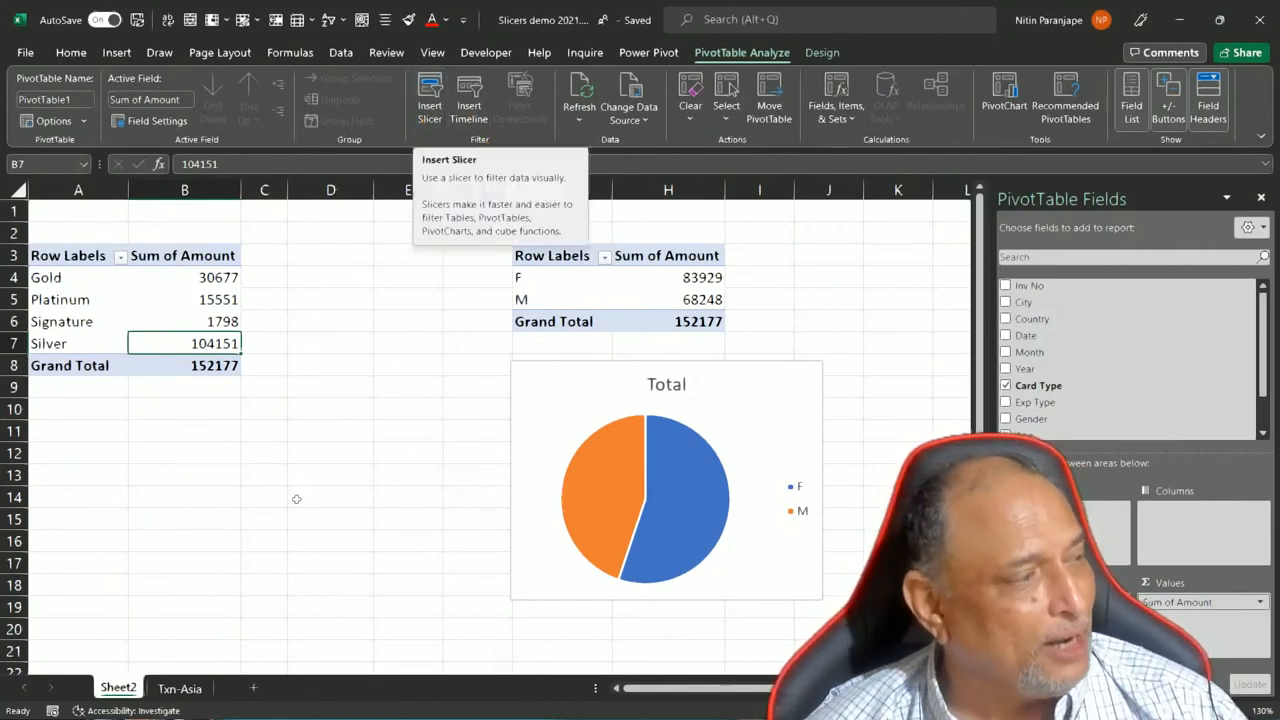
left_click(180, 688)
left_click(567, 323)
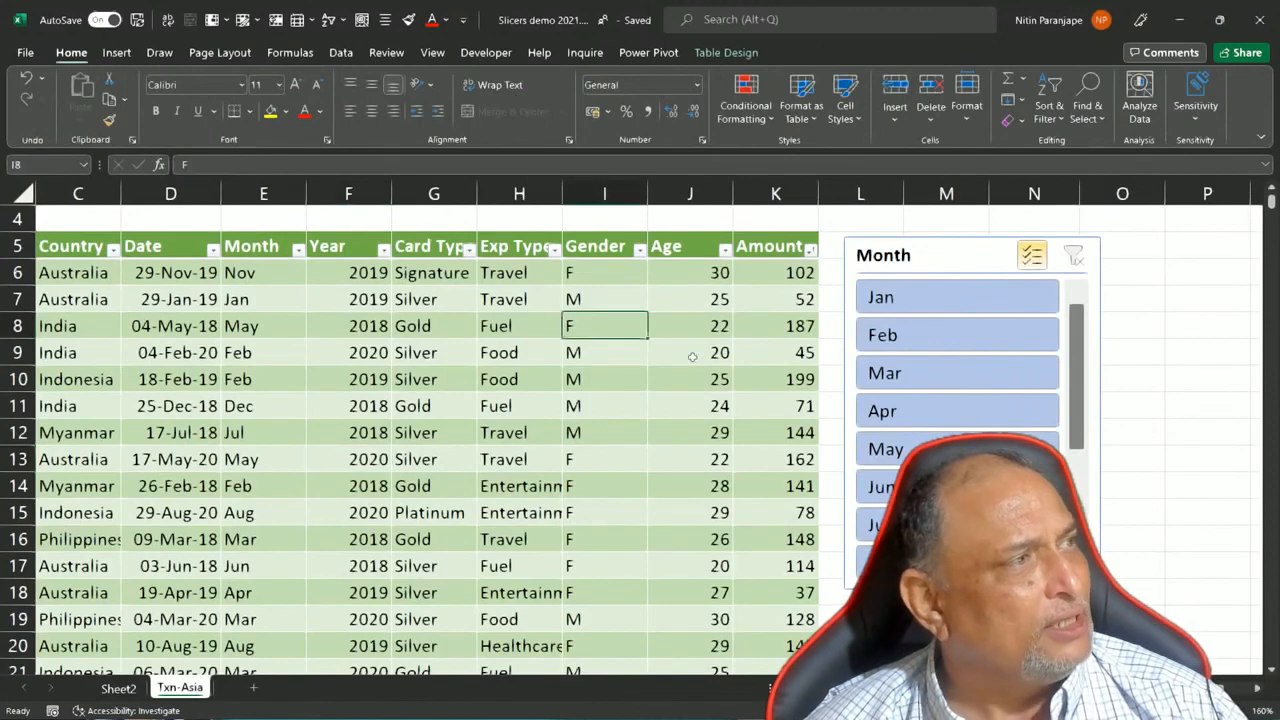
left_click(741, 55)
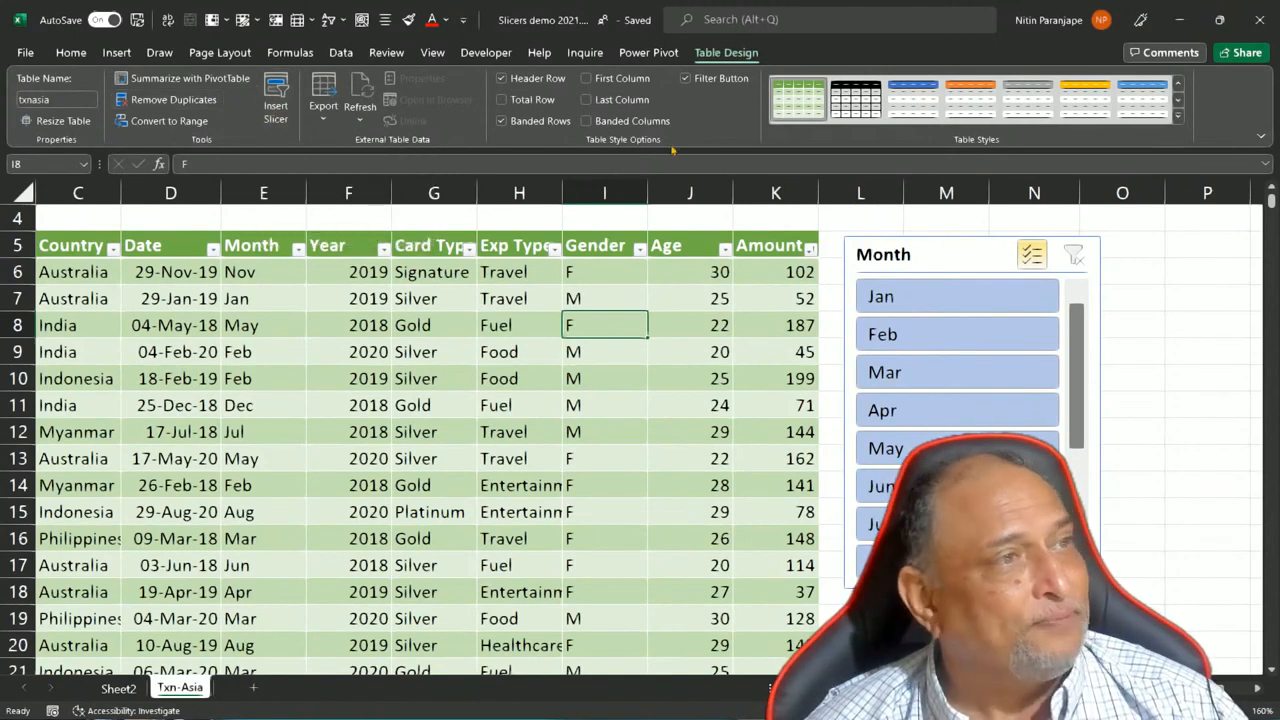
- Insert Month and Year slicers for the Card Type PivotTable on Sheet2 and arrange them between the two PivotTables
left_click(118, 688)
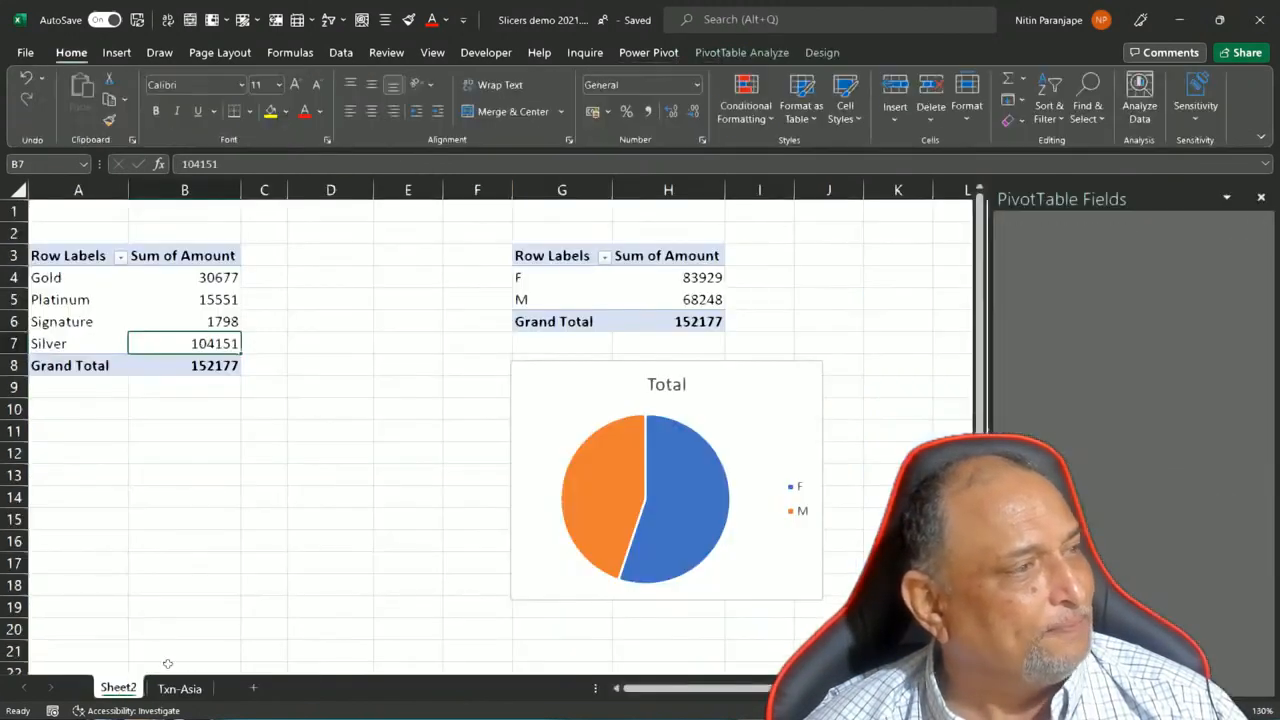
left_click(205, 299)
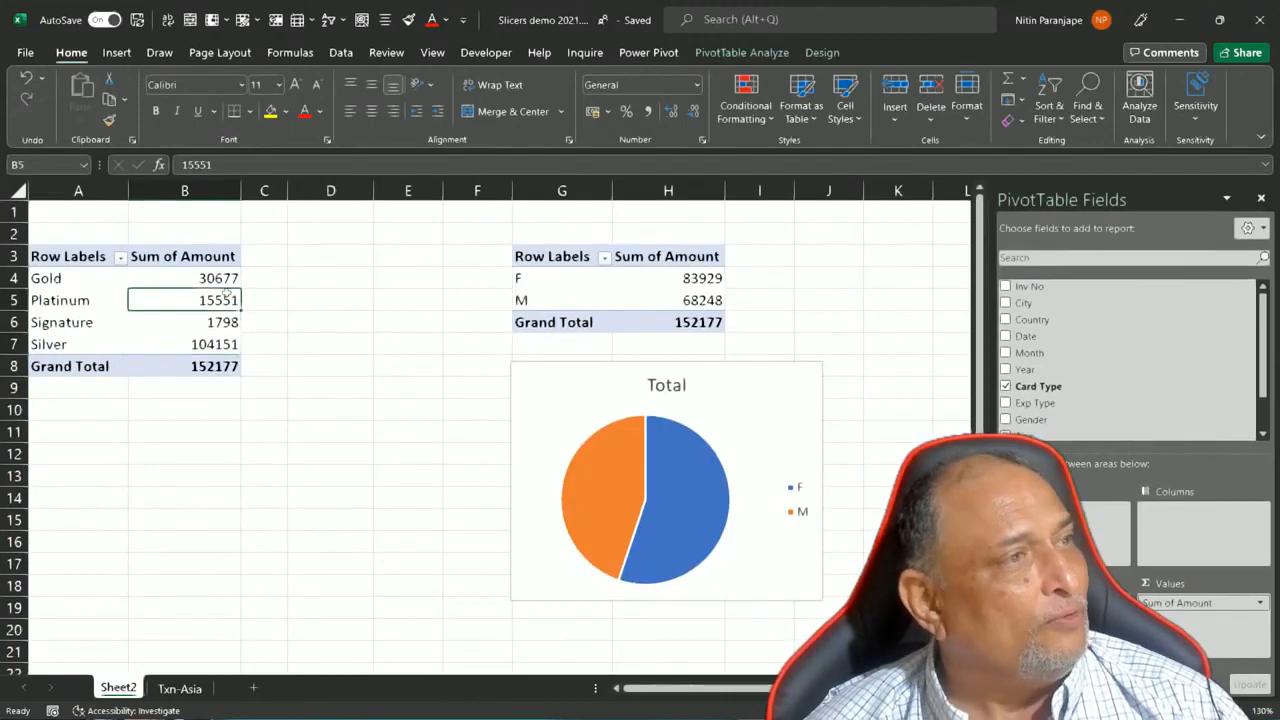
left_click(742, 52)
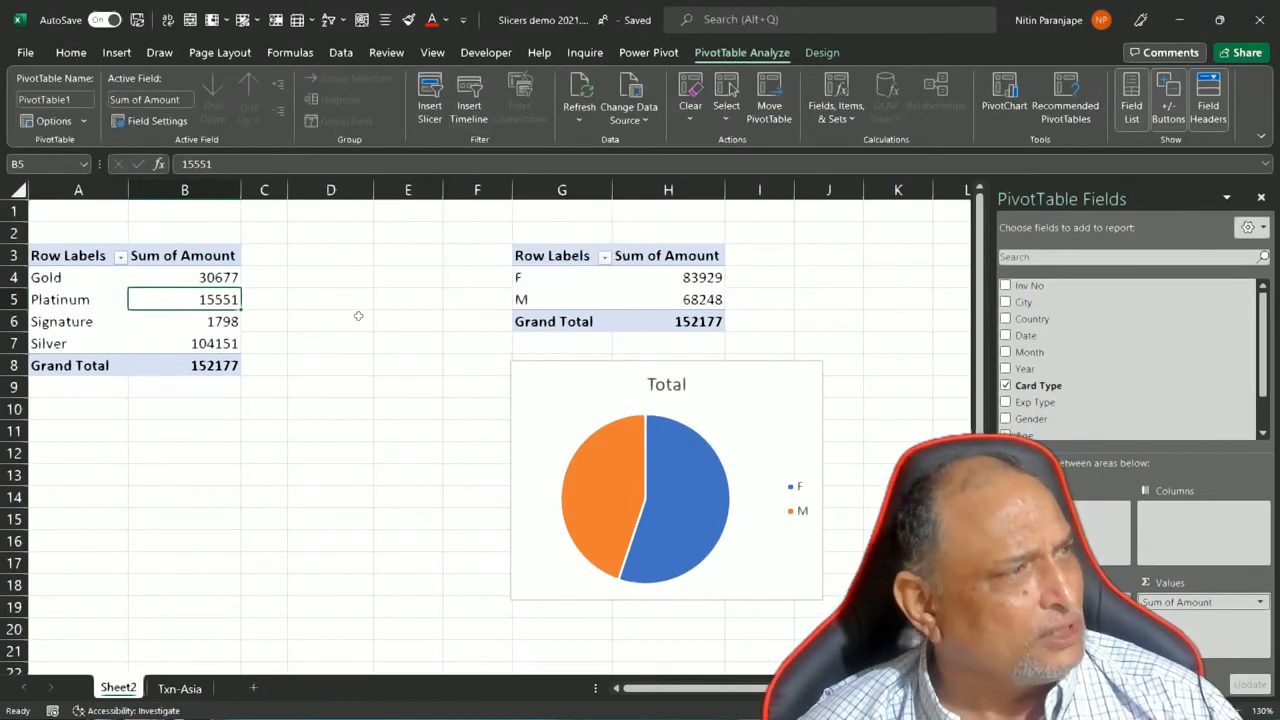
left_click(430, 110)
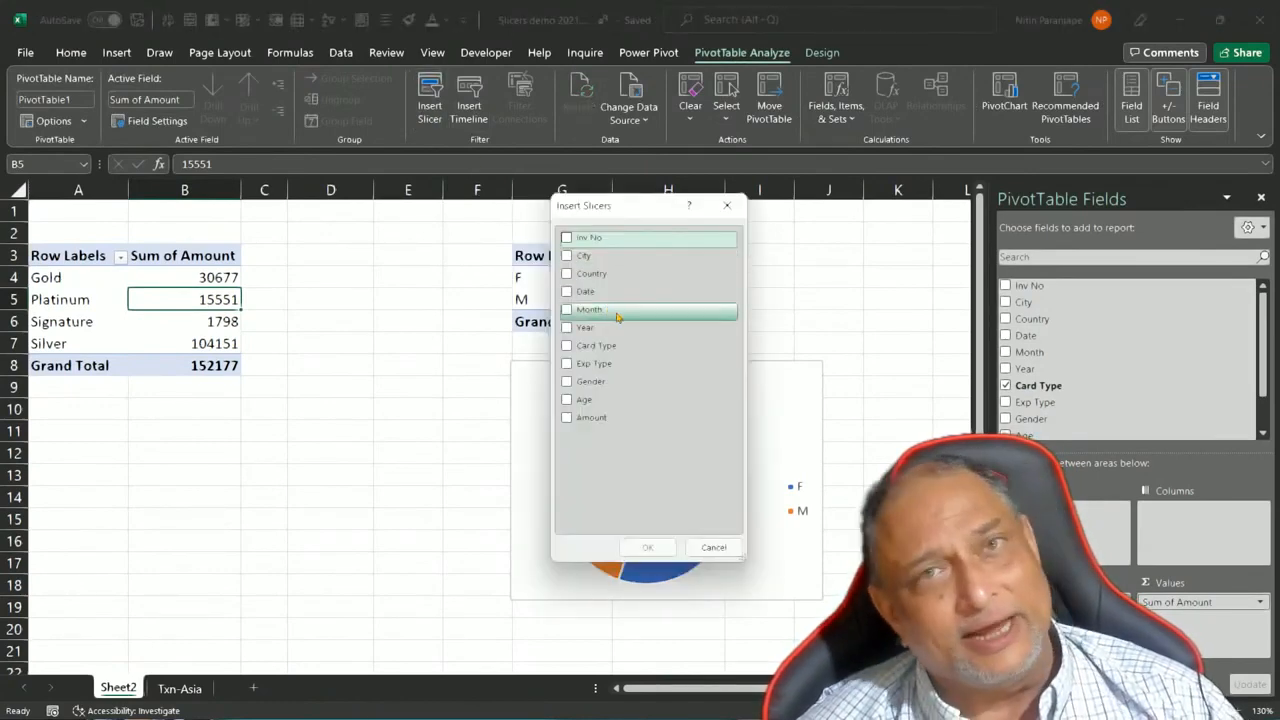
left_click(567, 310)
left_click(567, 327)
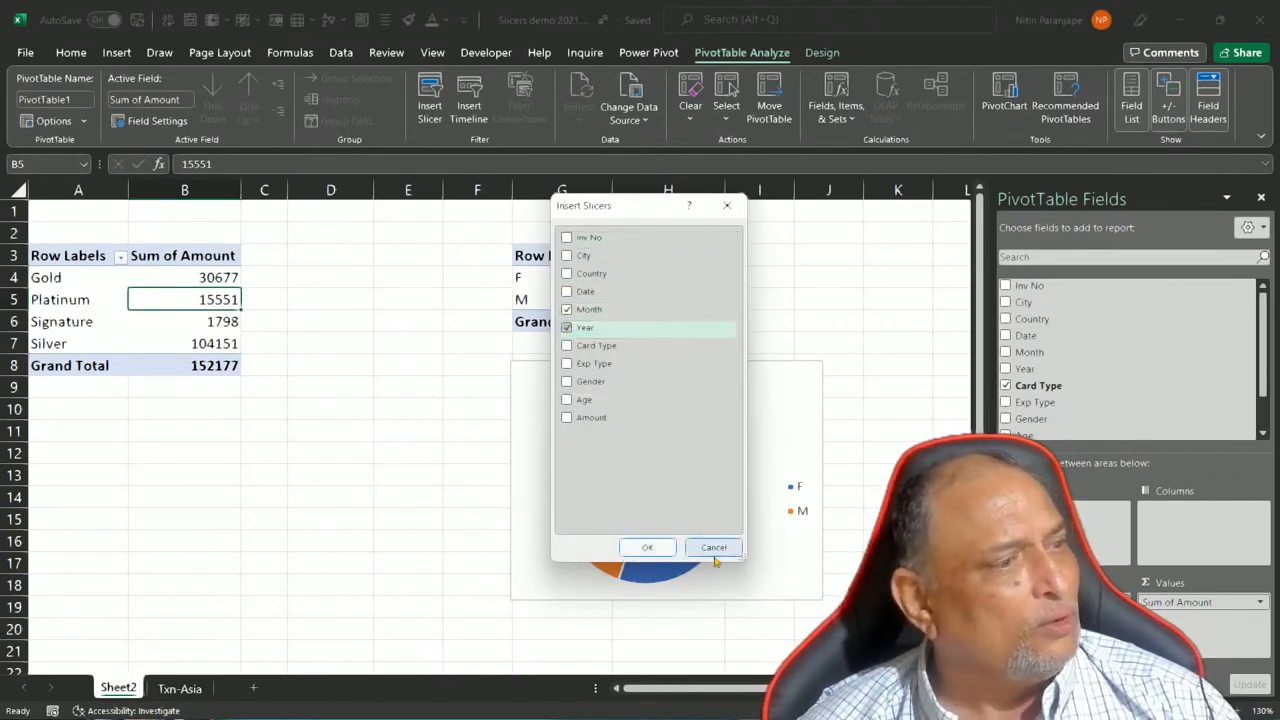
left_click(648, 548)
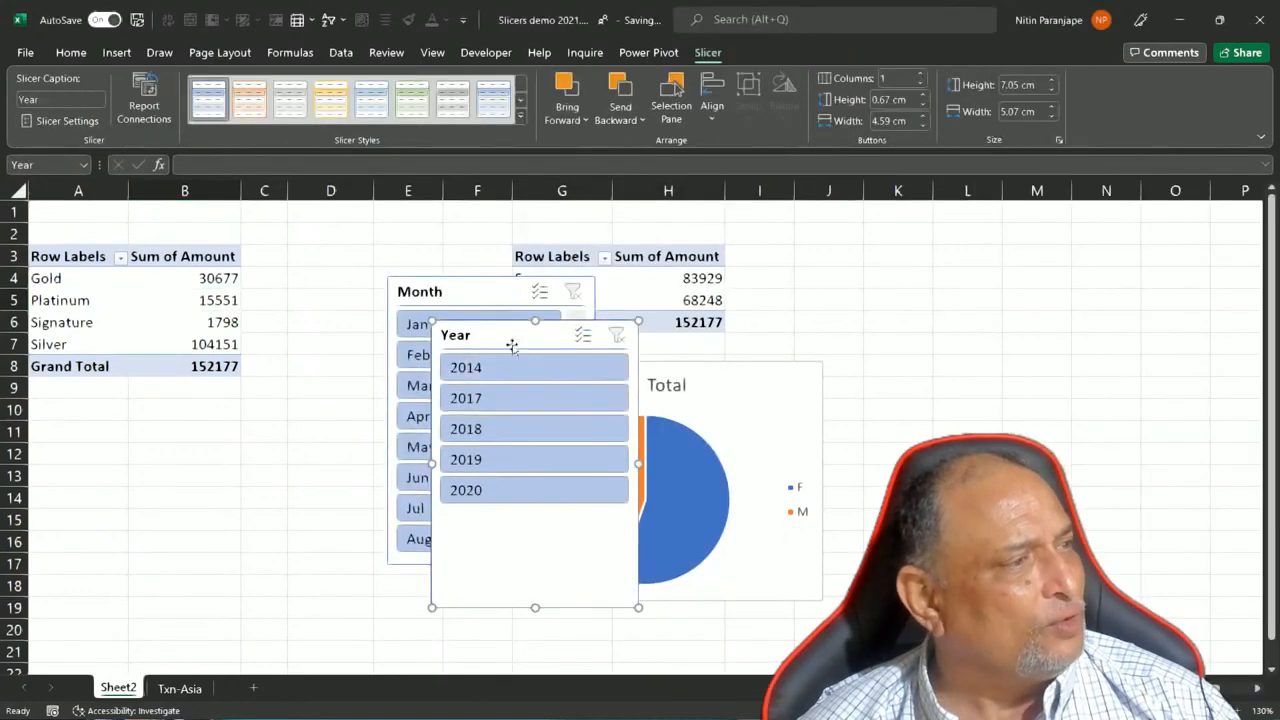
left_click_drag(457, 294, 323, 245)
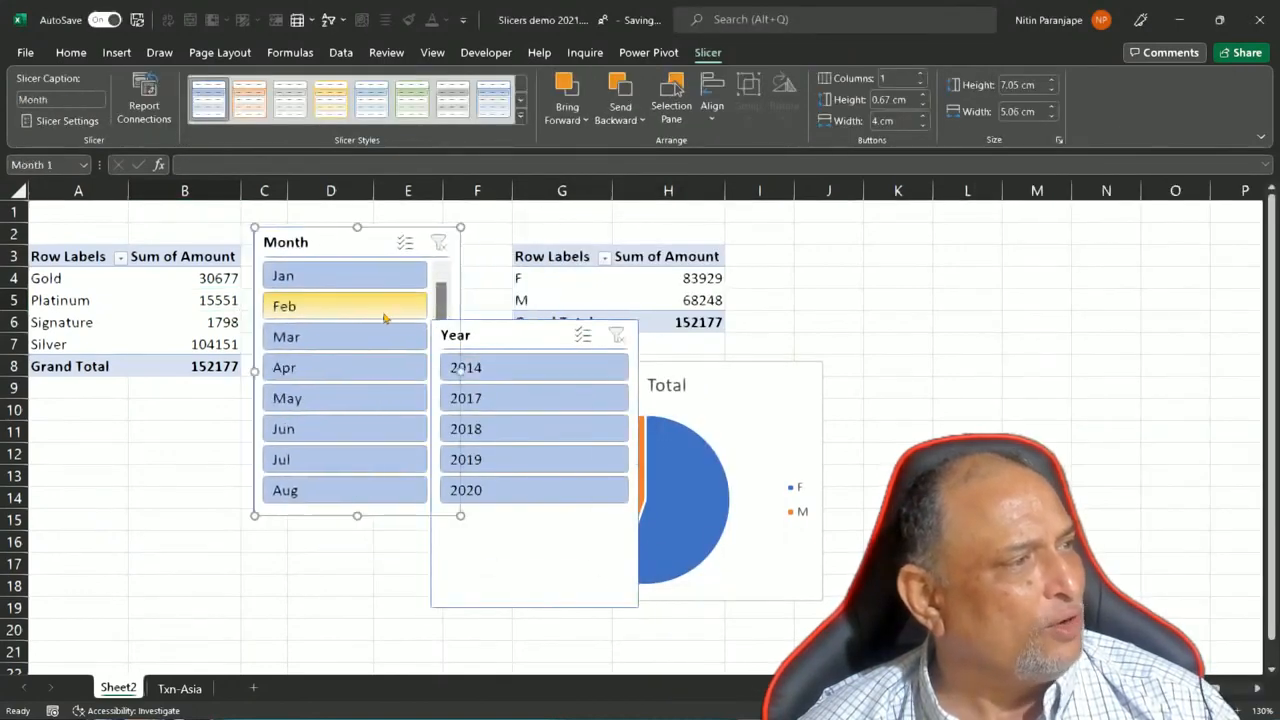
left_click_drag(488, 340, 396, 365)
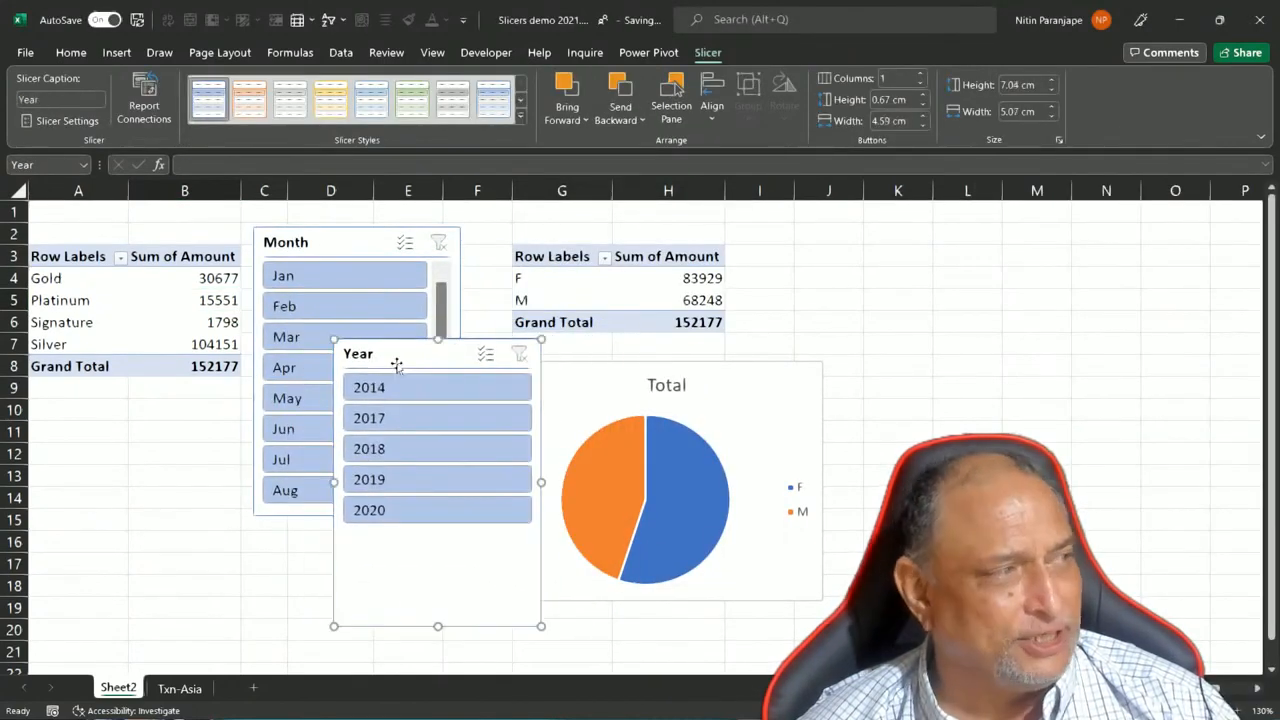
- Add Year and Month as report filters to the Card Type PivotTable
left_click(181, 317)
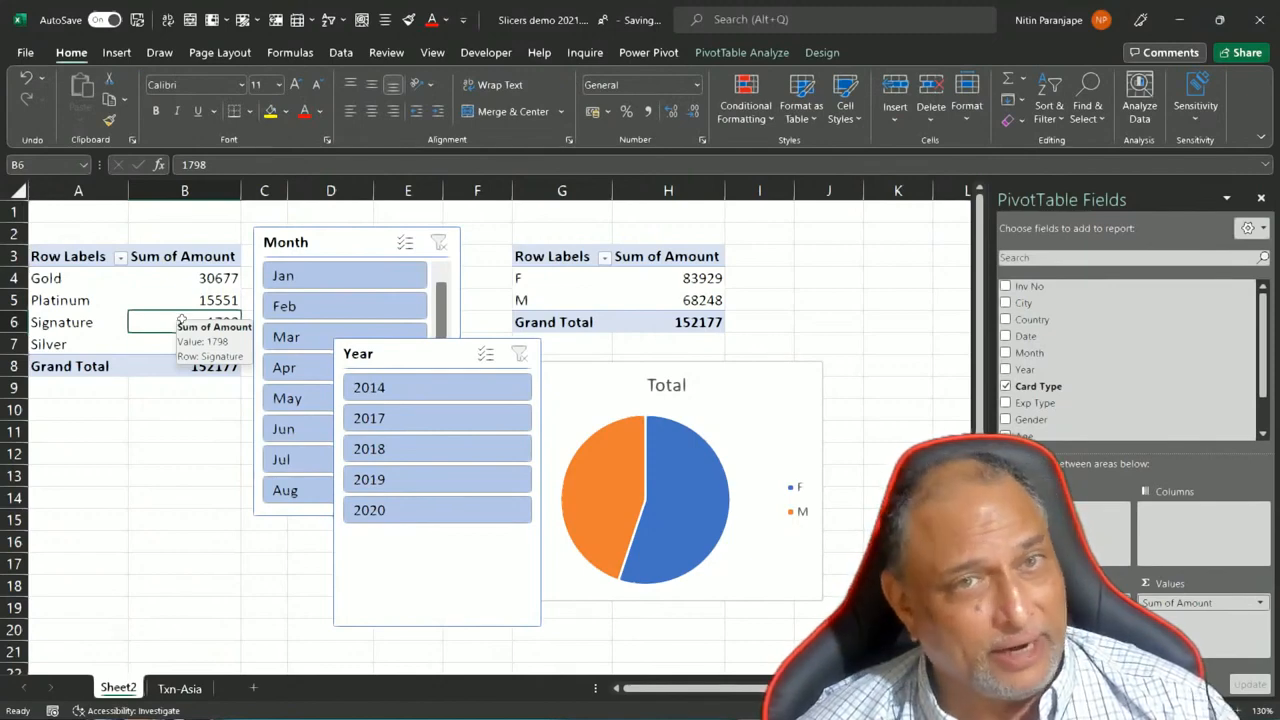
left_click(188, 283)
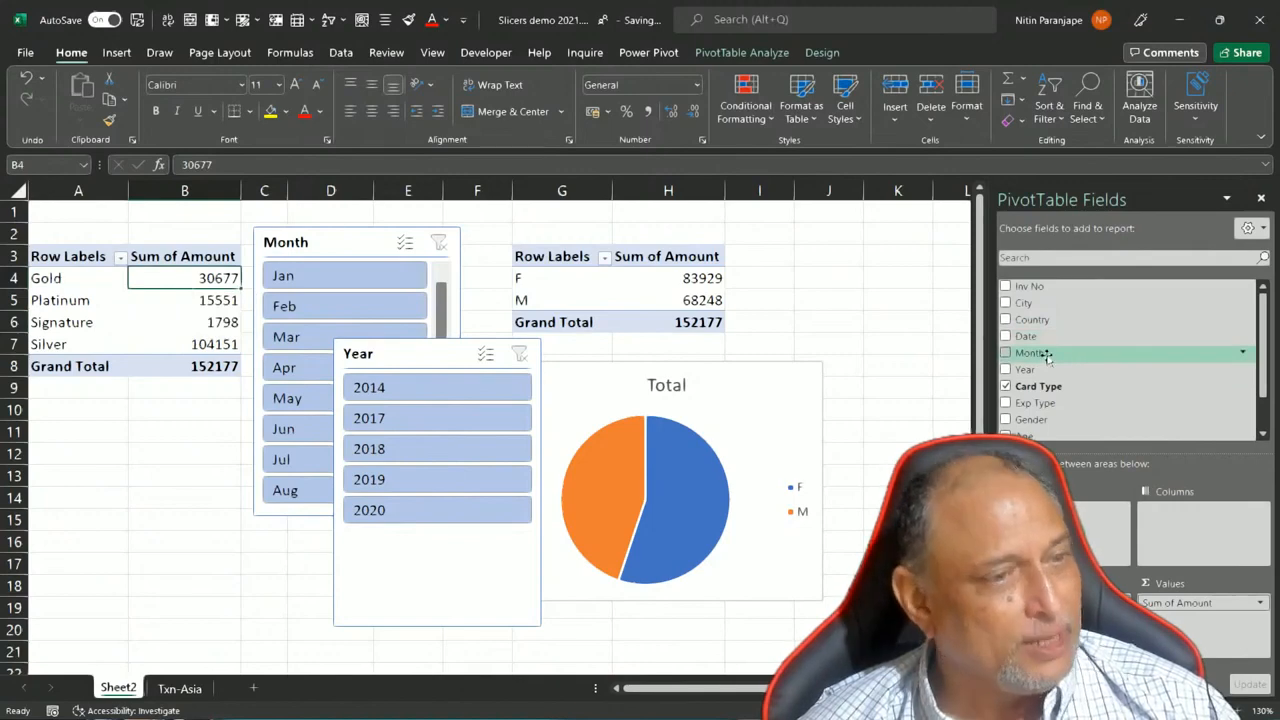
left_click_drag(1046, 370, 1077, 467)
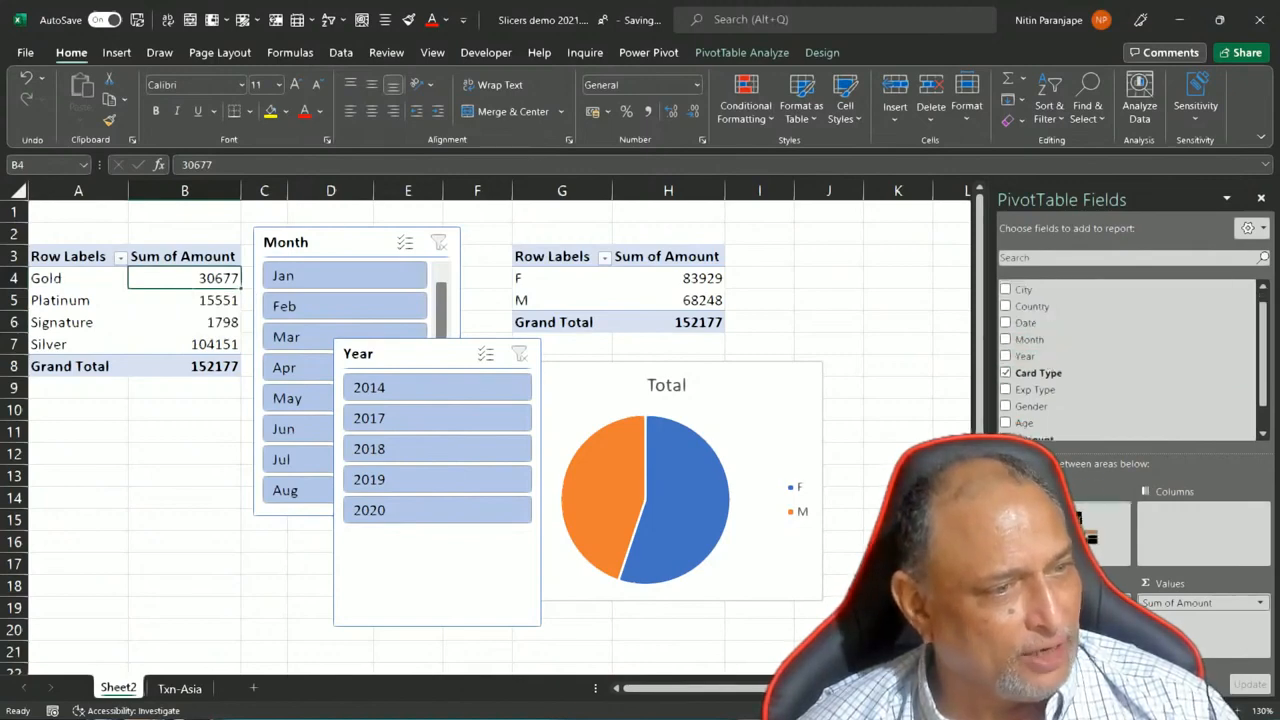
left_click_drag(1078, 520, 1078, 522)
left_click_drag(1031, 341, 1084, 530)
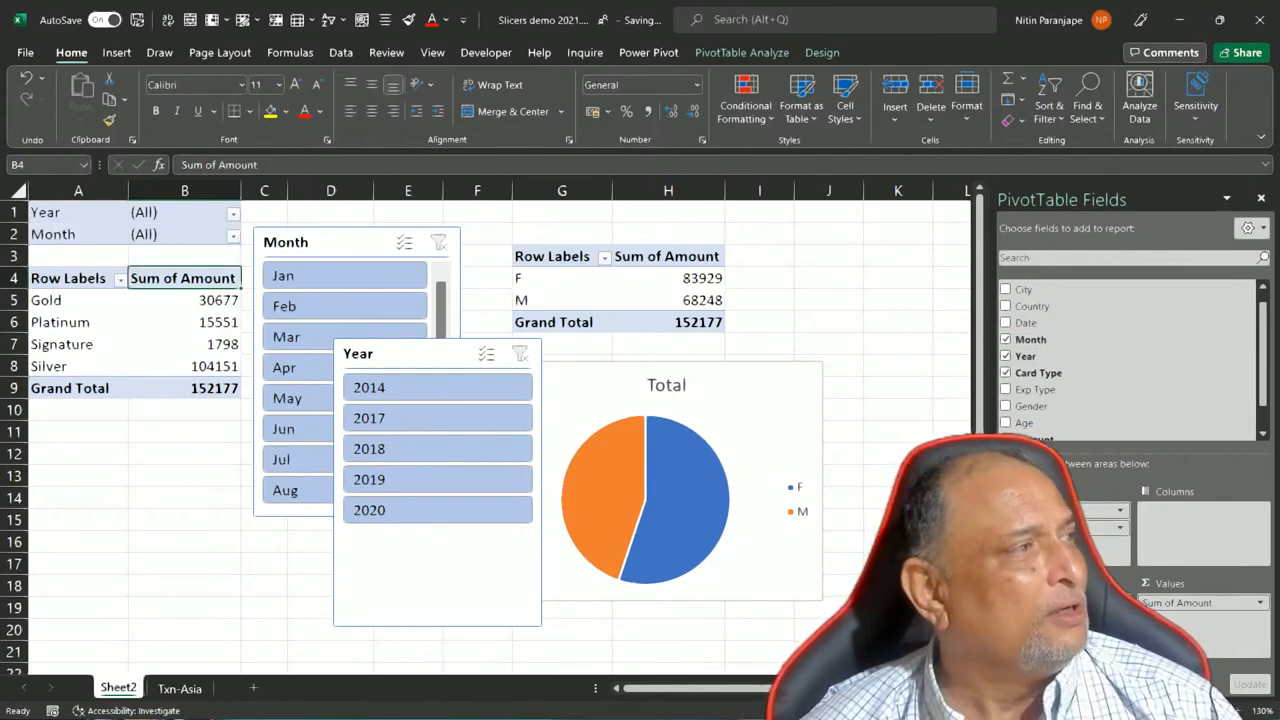
- Filter the Card Type PivotTable to Year 2014 and Month Jan using its report filters
left_click(234, 215)
left_click(70, 267)
left_click(140, 426)
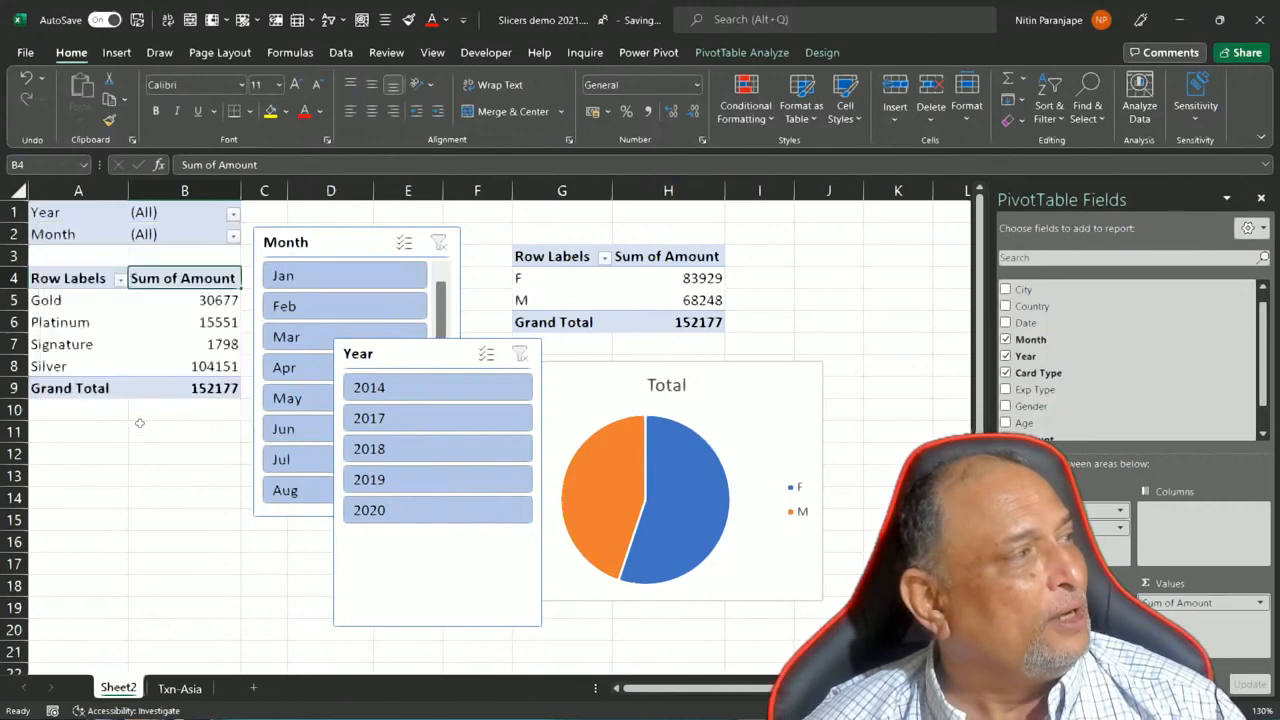
left_click(234, 237)
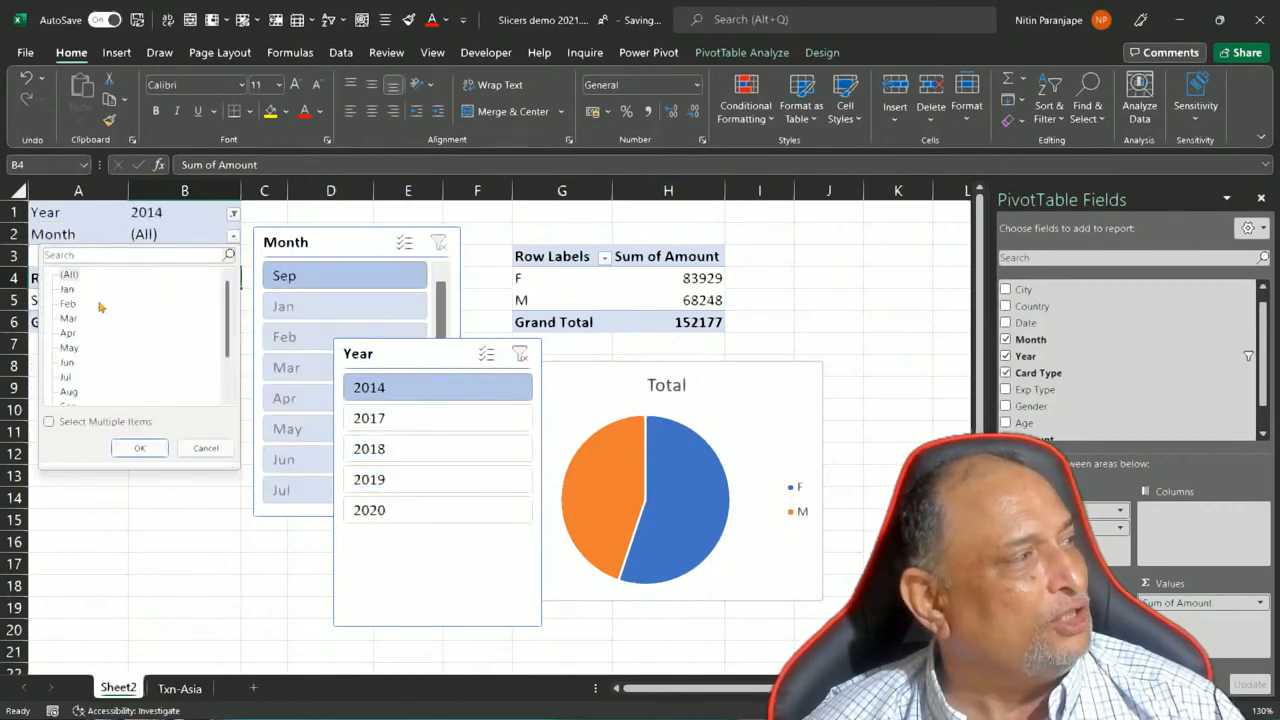
left_click(67, 289)
left_click(127, 452)
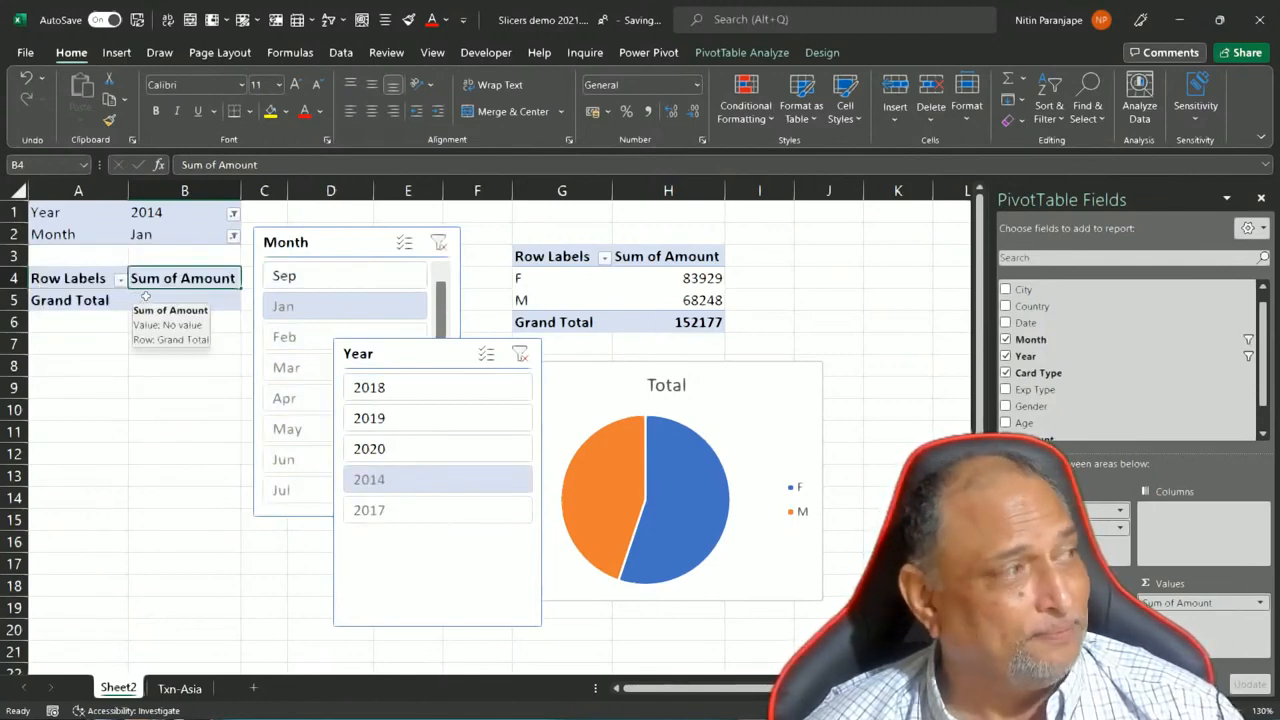
- Reset the Month and Year report filters of the Card Type PivotTable to (All)
left_click(233, 238)
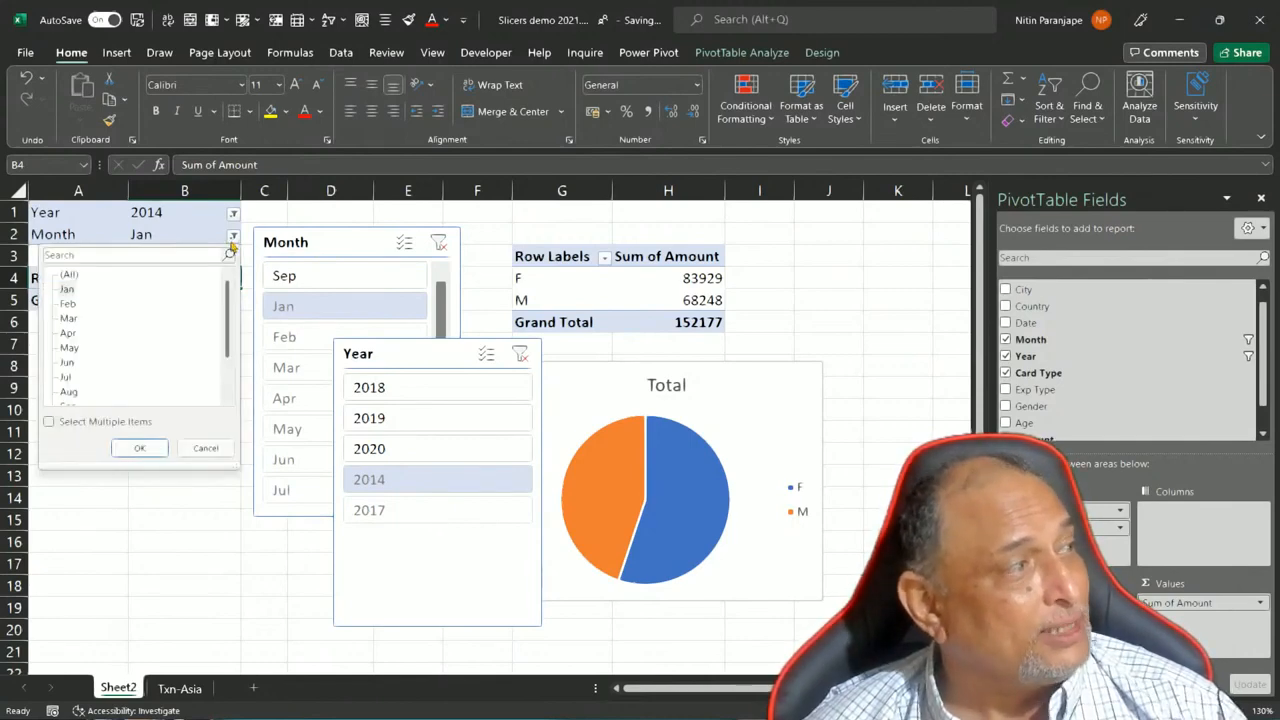
left_click(68, 277)
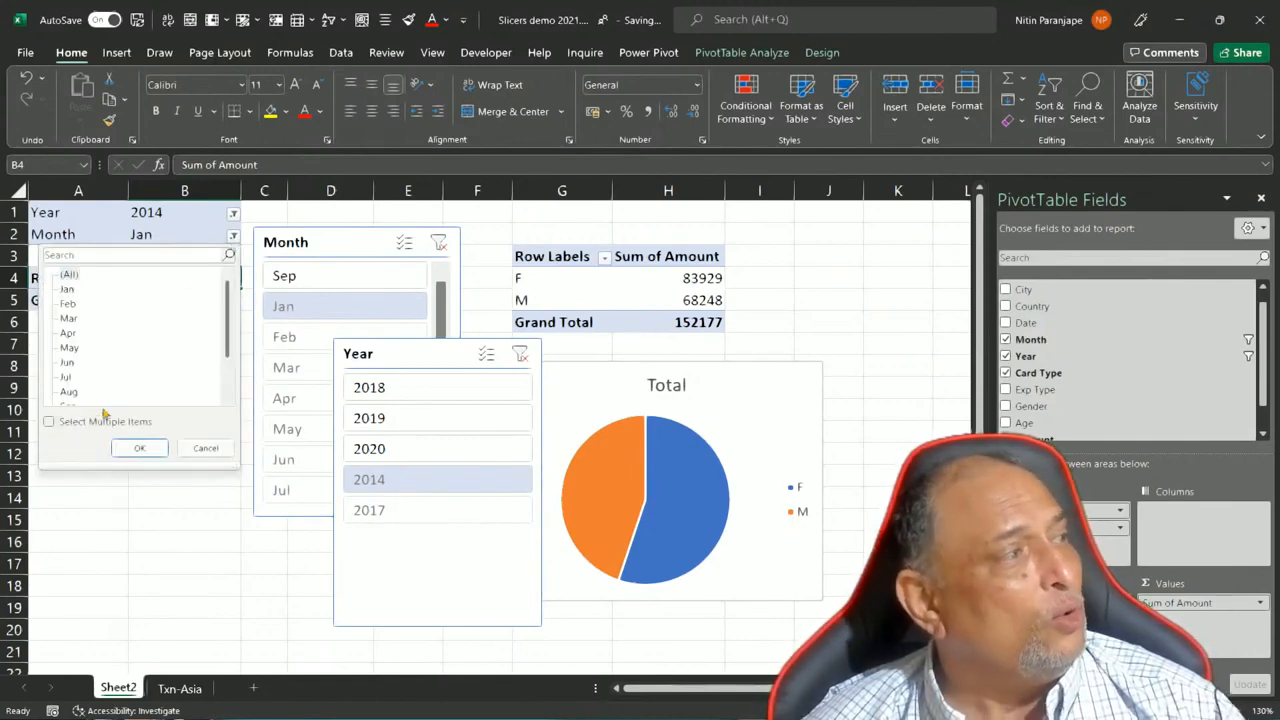
left_click(130, 448)
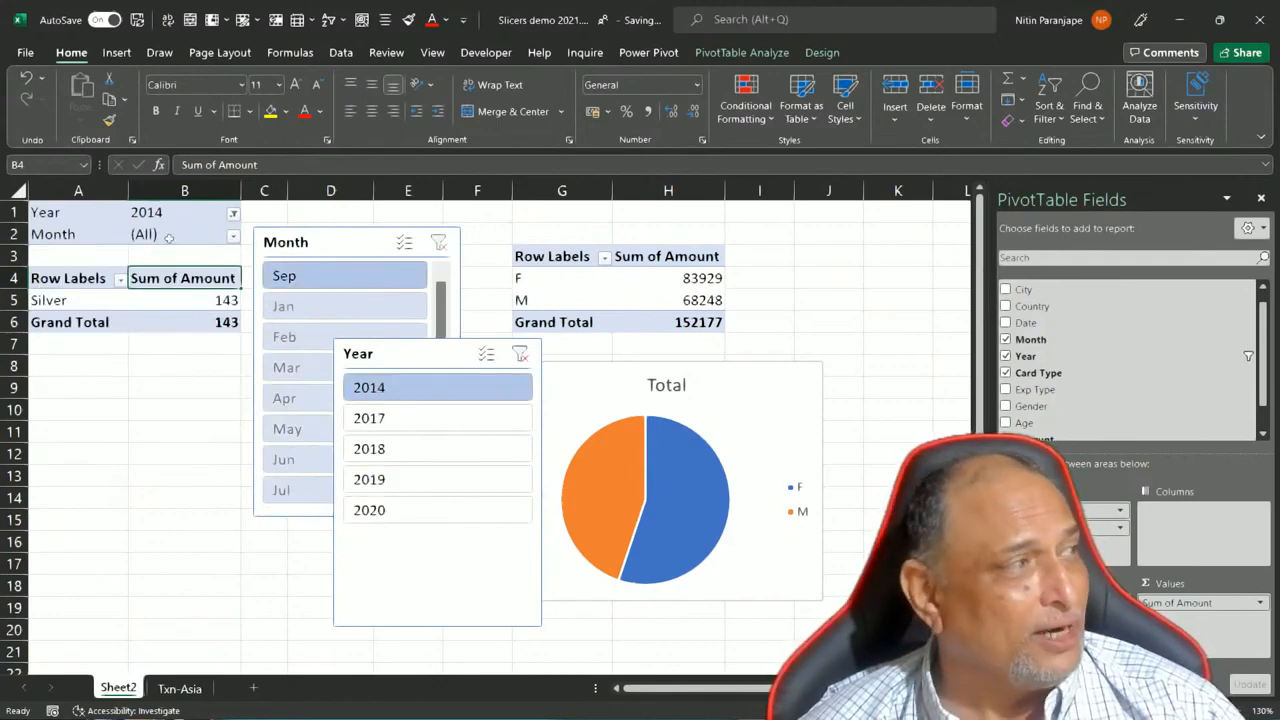
left_click(232, 214)
left_click(69, 253)
left_click(139, 426)
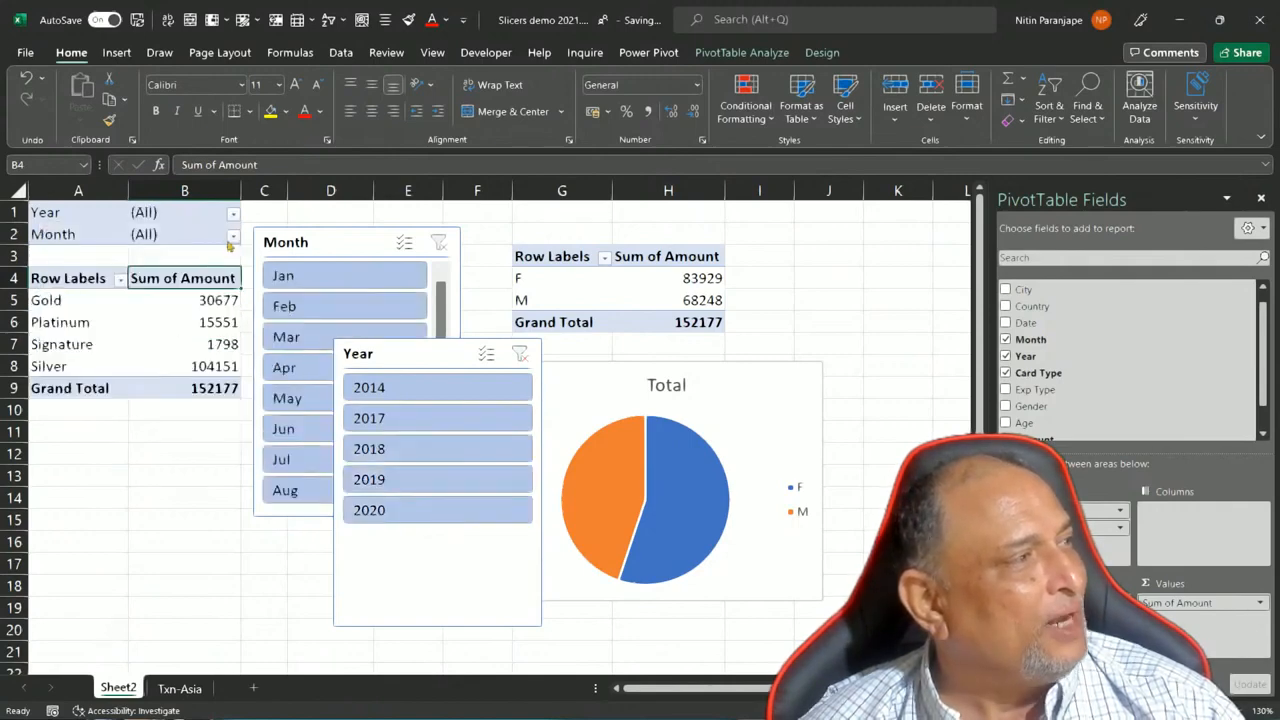
- Allow multiple items in the Month report filter and exclude Mar, Apr, May and Jul
left_click(232, 236)
left_click(90, 422)
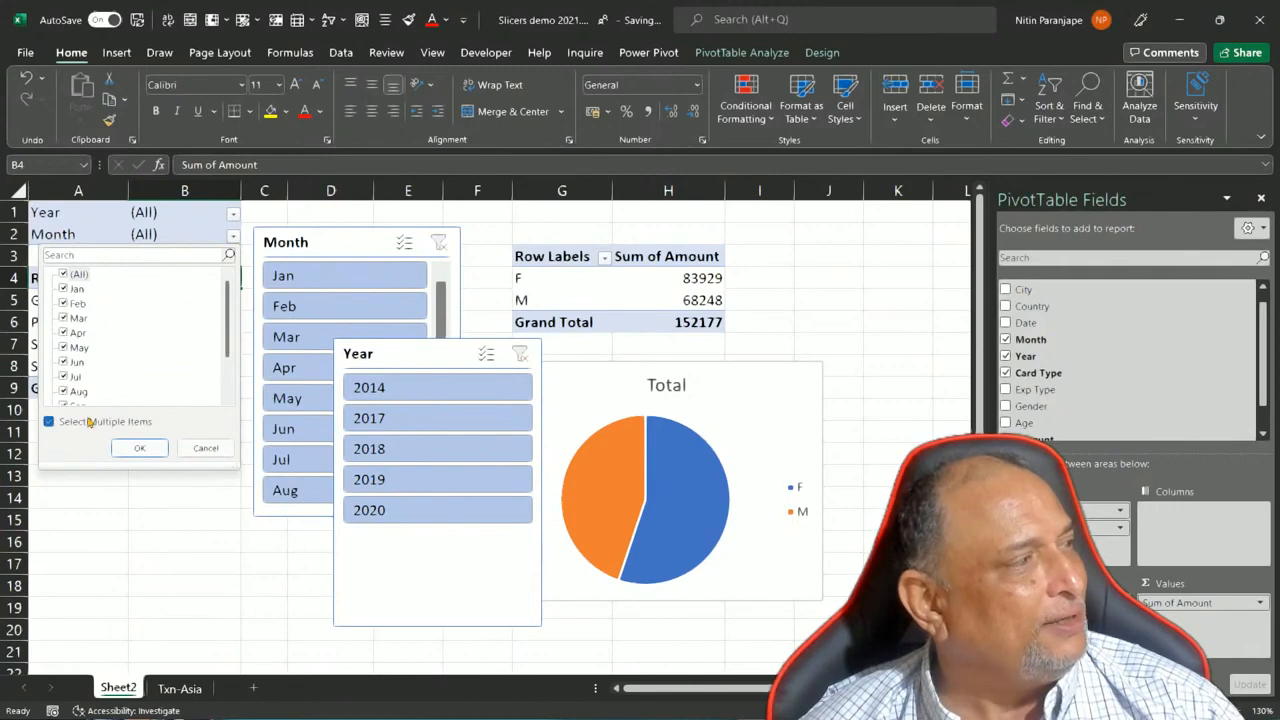
left_click(63, 318)
left_click(63, 332)
left_click(63, 347)
left_click(63, 376)
left_click(139, 447)
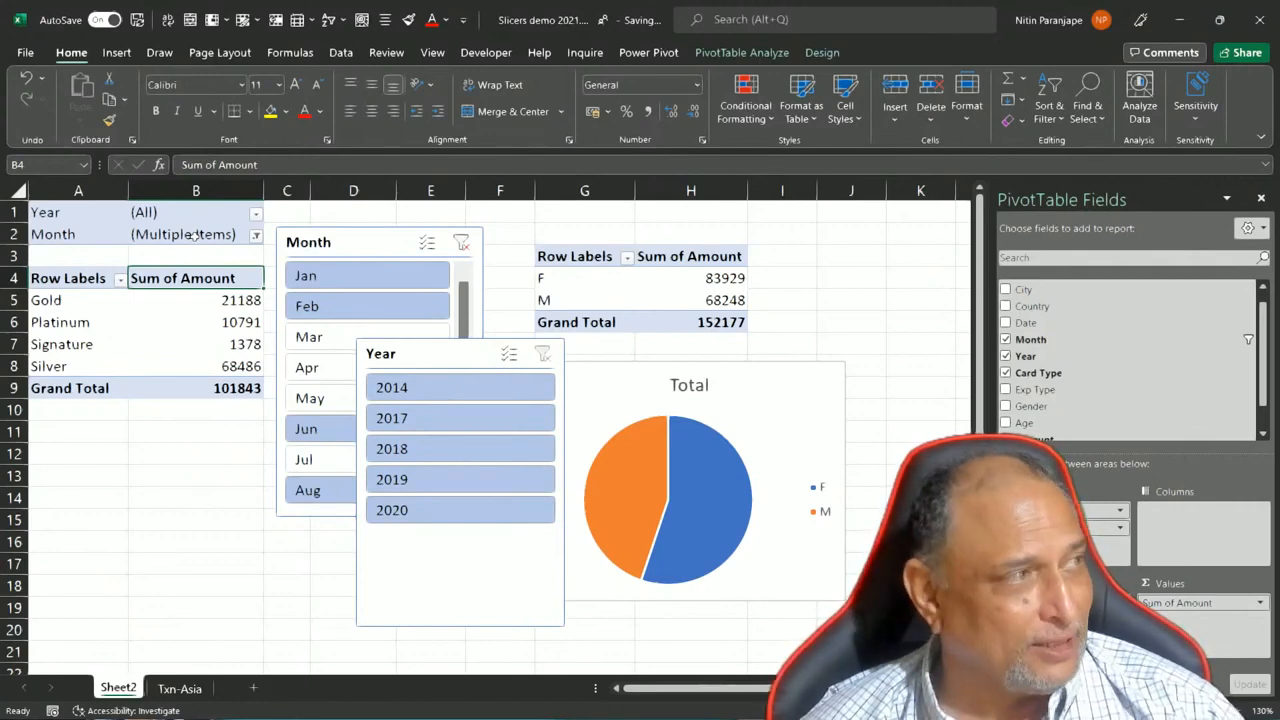
- Select all months again in the Card Type PivotTable's Month report filter
left_click(256, 235)
left_click(104, 276)
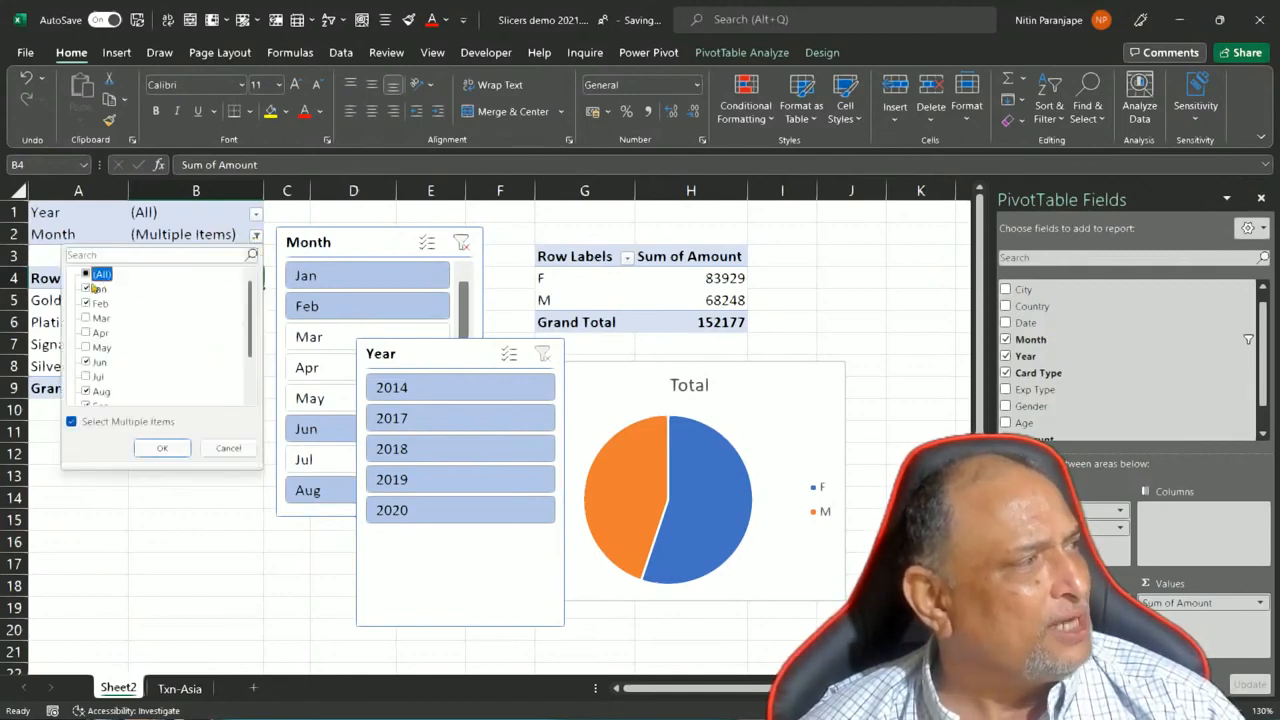
left_click(150, 449)
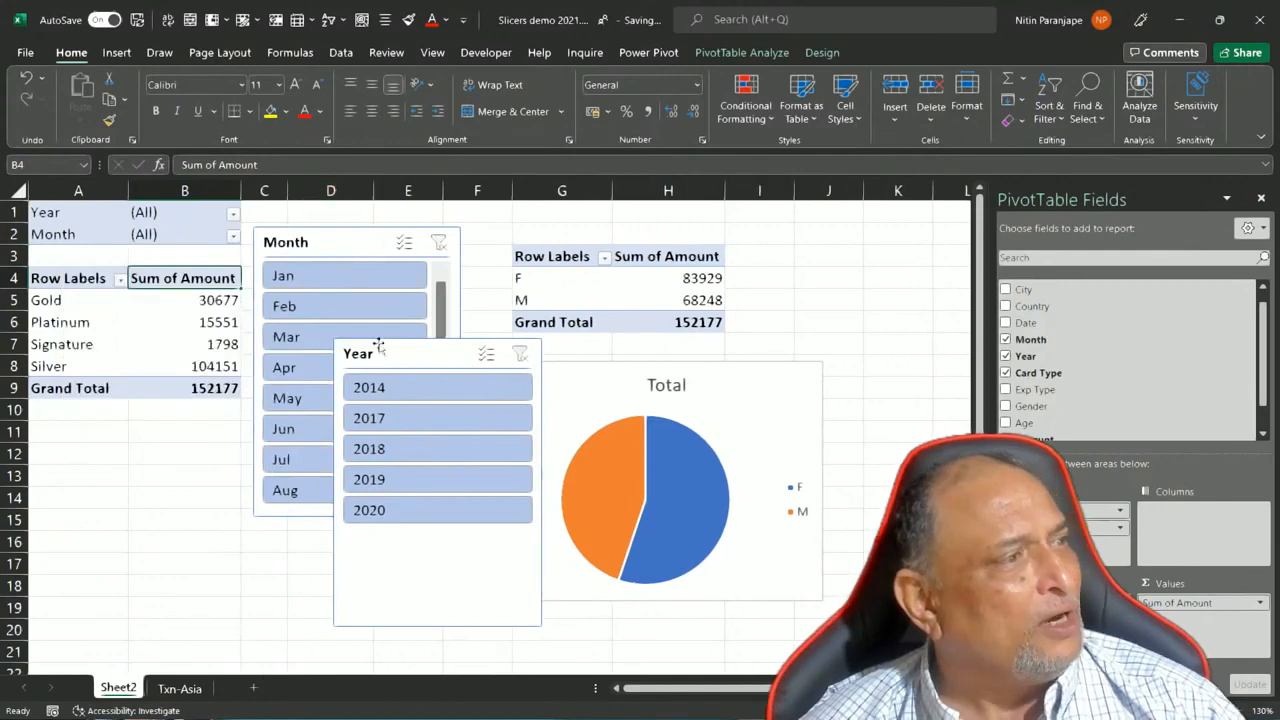
- Resize the Year slicer to be narrower and shorter, with its five year buttons still fitting inside
left_click(535, 612)
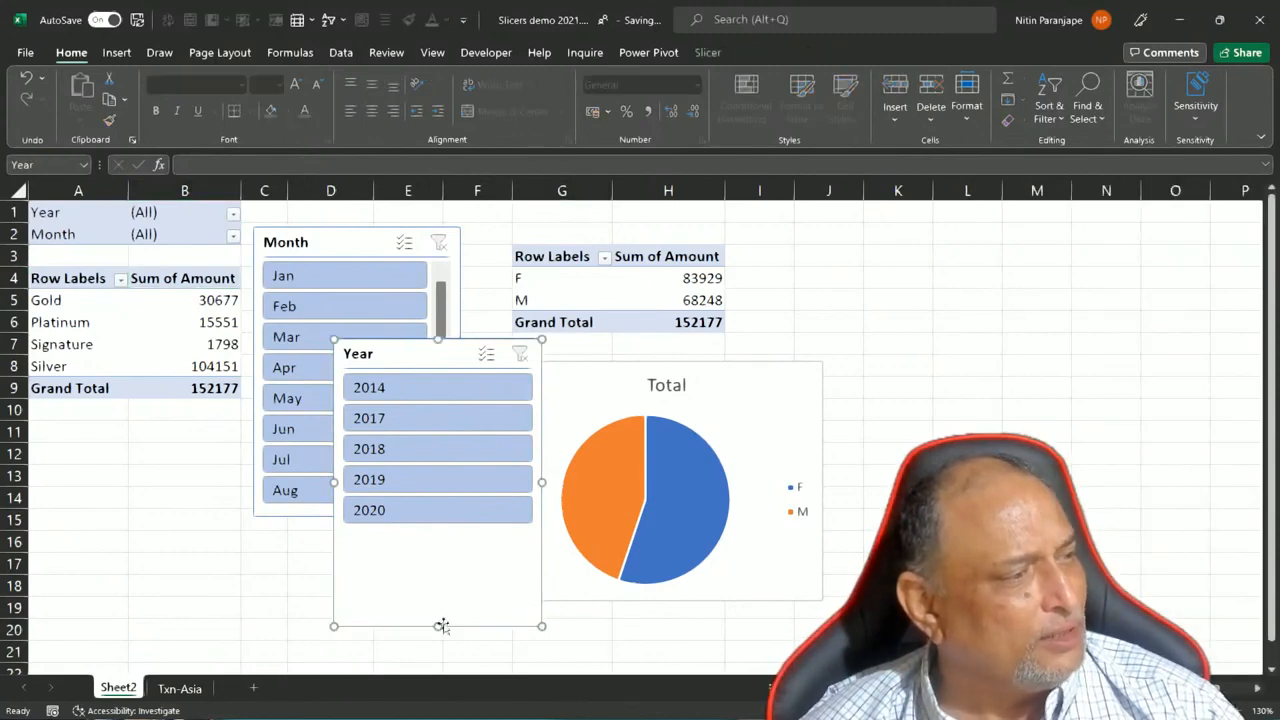
left_click_drag(439, 626, 439, 531)
left_click_drag(541, 435, 429, 456)
left_click_drag(381, 531, 380, 569)
left_click_drag(428, 455, 497, 457)
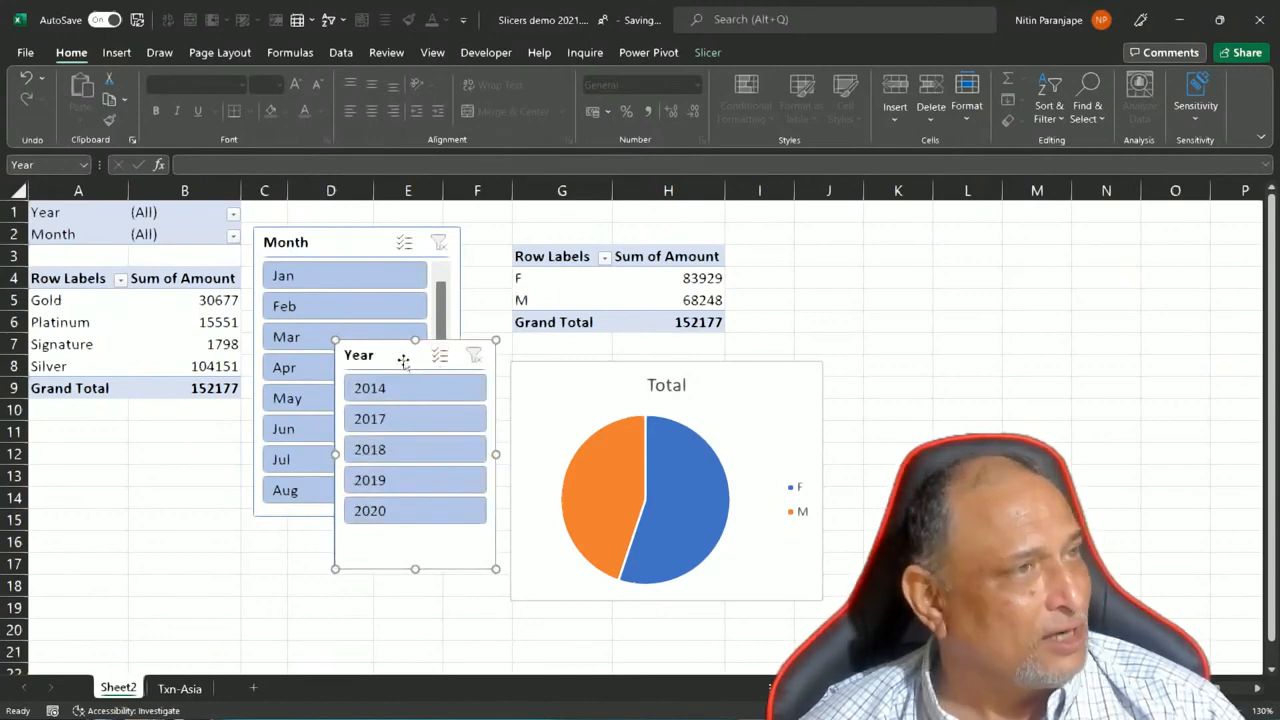
- Arrange the Year slicer's buttons in two columns, shorten it to about 3.3 cm and move it over the Month slicer's lower part
left_click(708, 52)
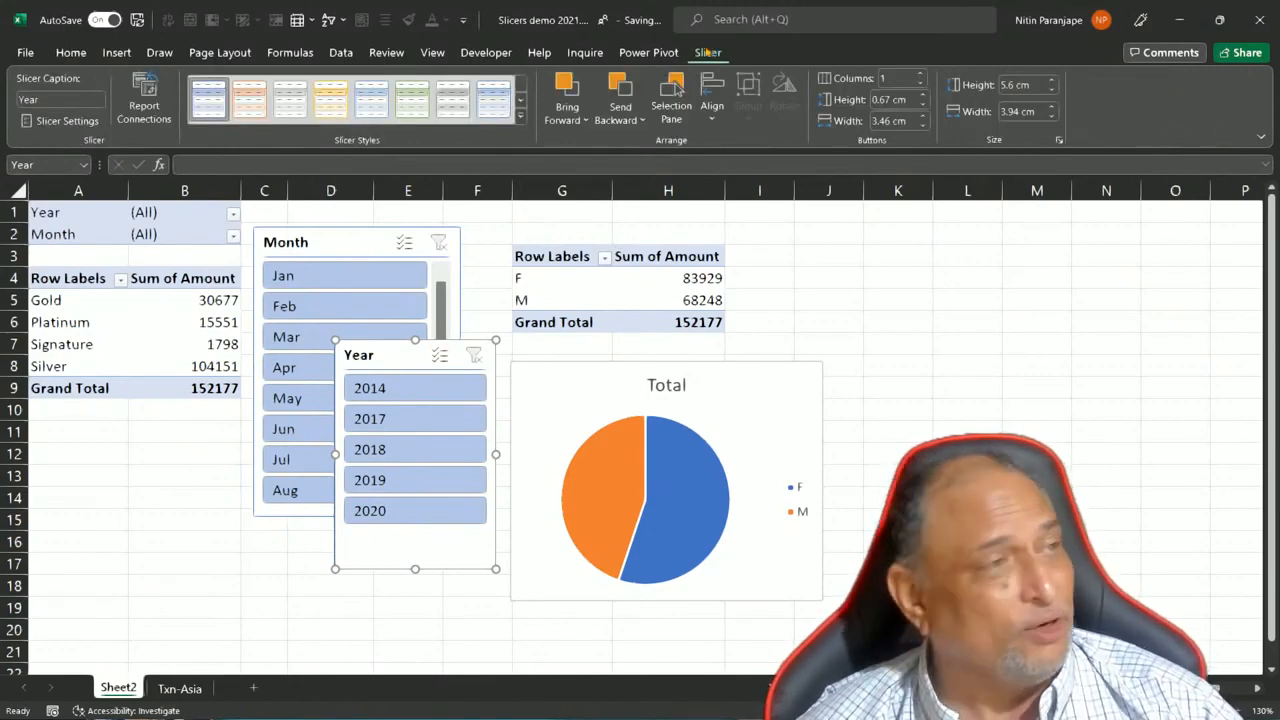
left_click(921, 74)
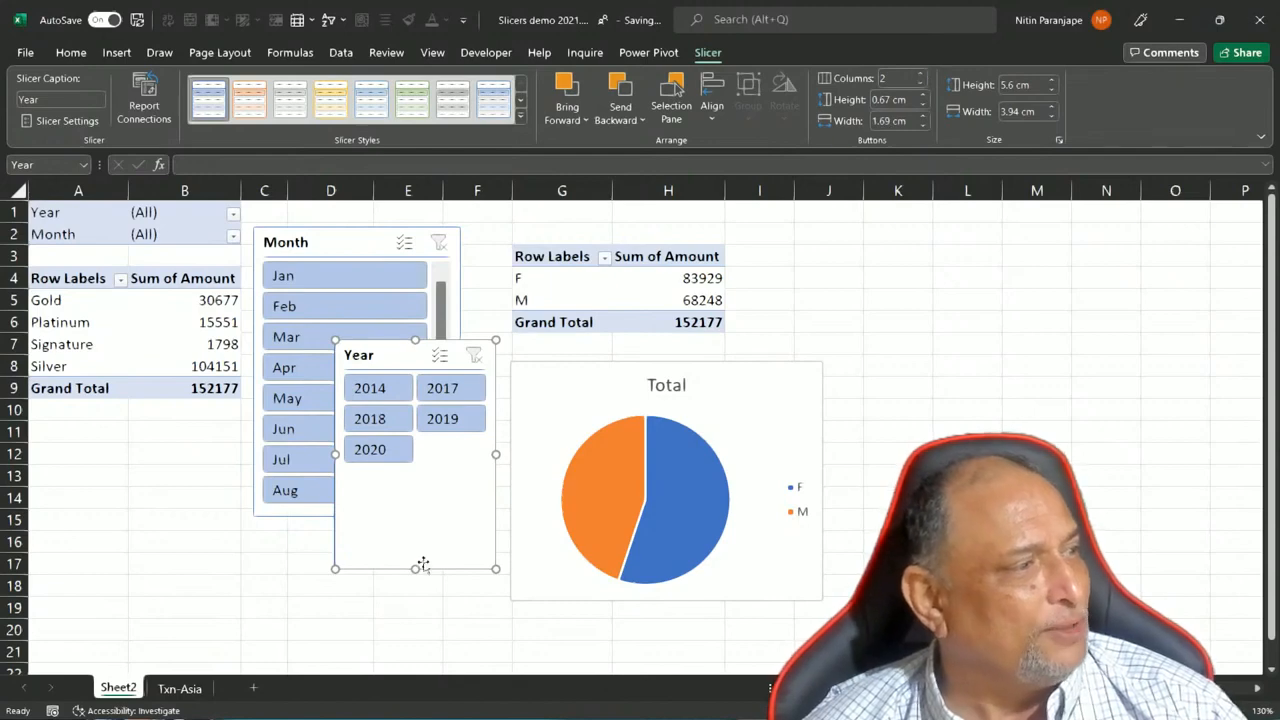
left_click_drag(417, 570, 417, 475)
left_click_drag(405, 360, 320, 445)
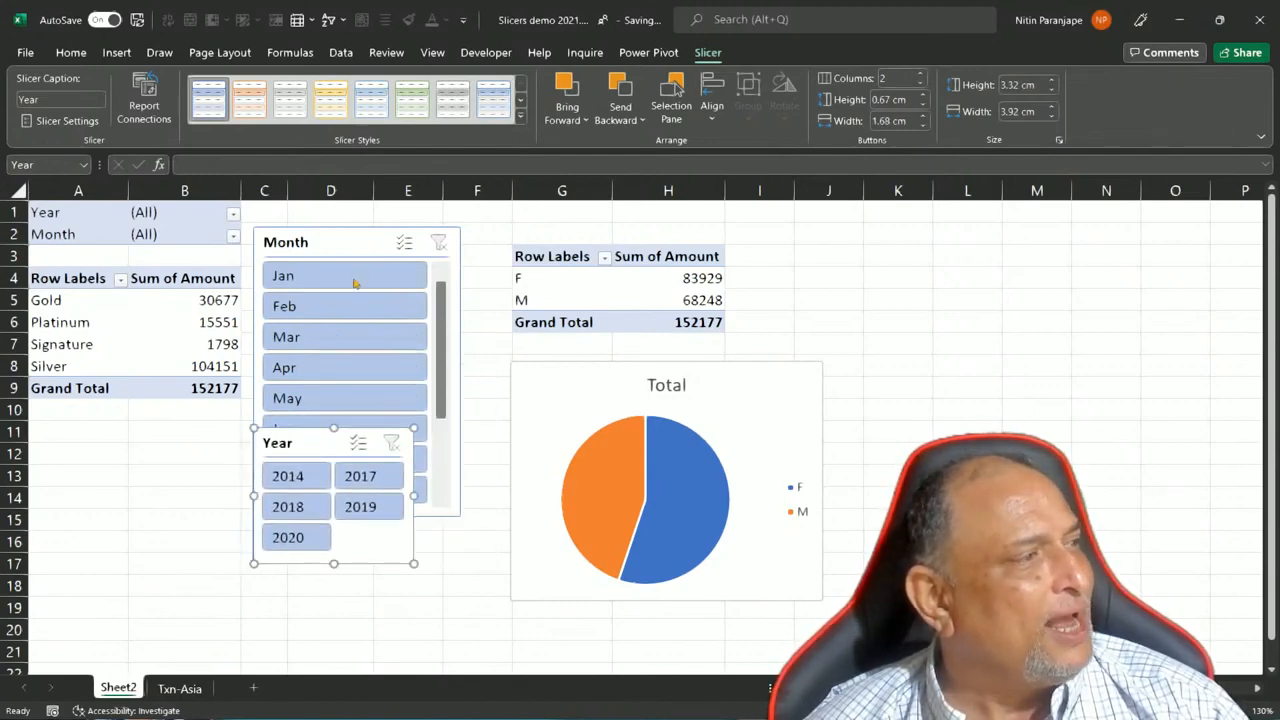
- Arrange the Month slicer's buttons in three columns and shorten the slicer to about 4.1 cm high
left_click(341, 246)
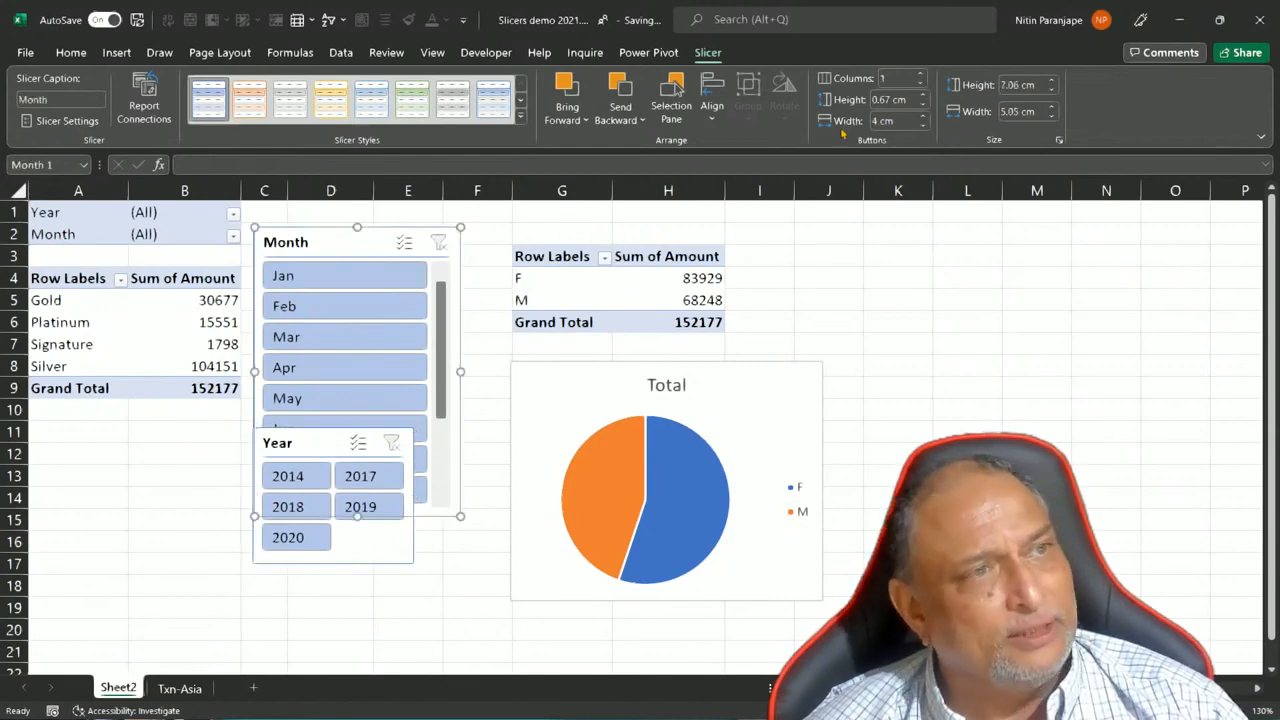
left_click(921, 75)
left_click(921, 75)
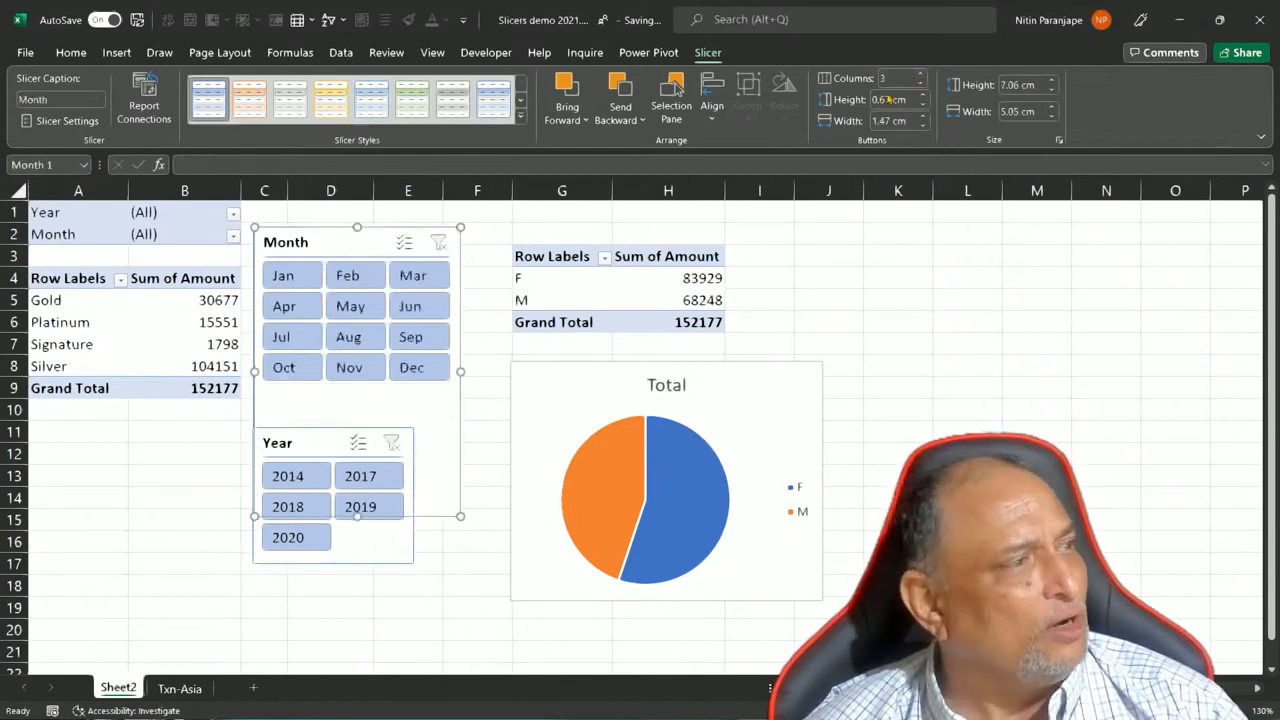
left_click_drag(360, 517, 391, 401)
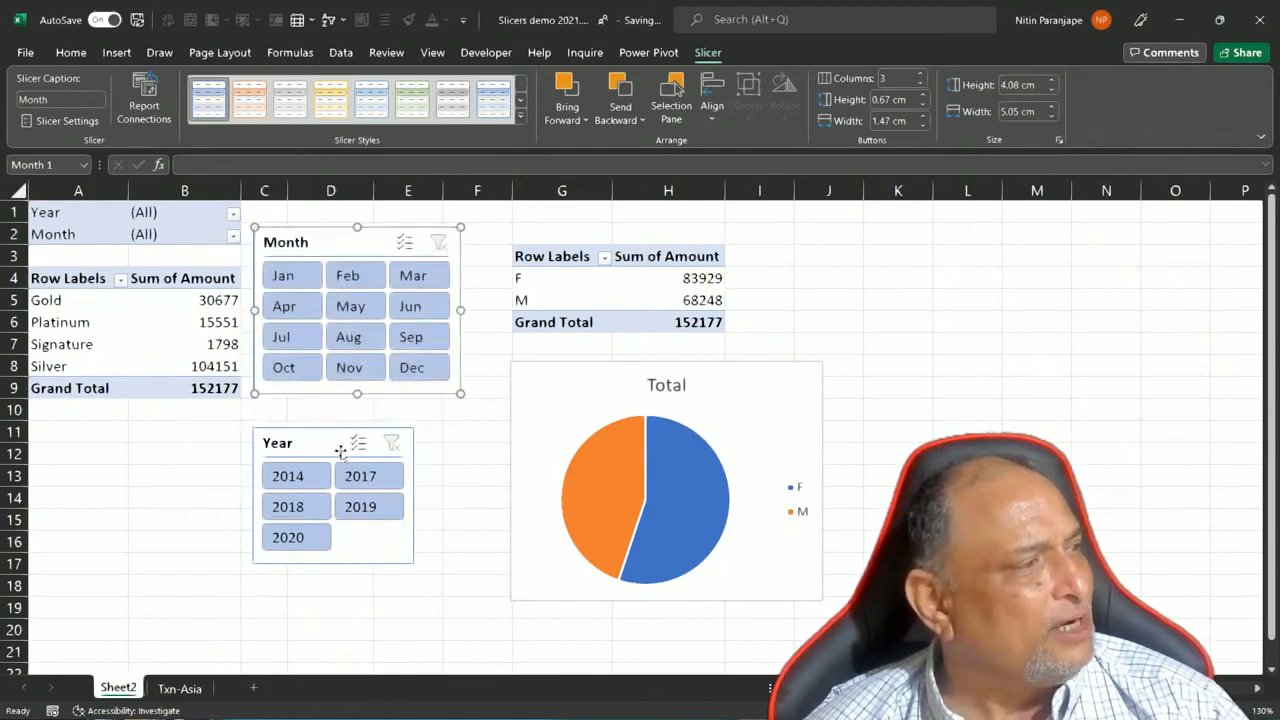
- Place the Year slicer directly beneath the Month slicer and widen it to about 5.05 cm to match
left_click_drag(331, 443, 331, 413)
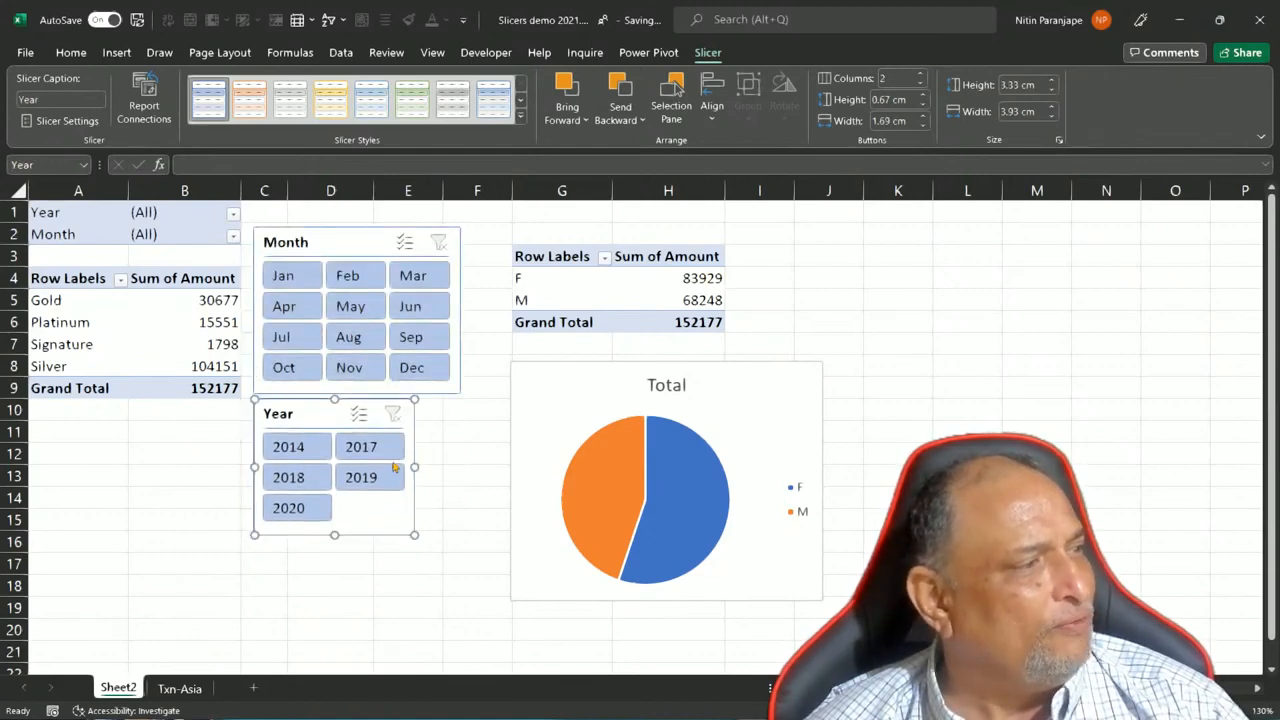
left_click_drag(414, 466, 461, 467)
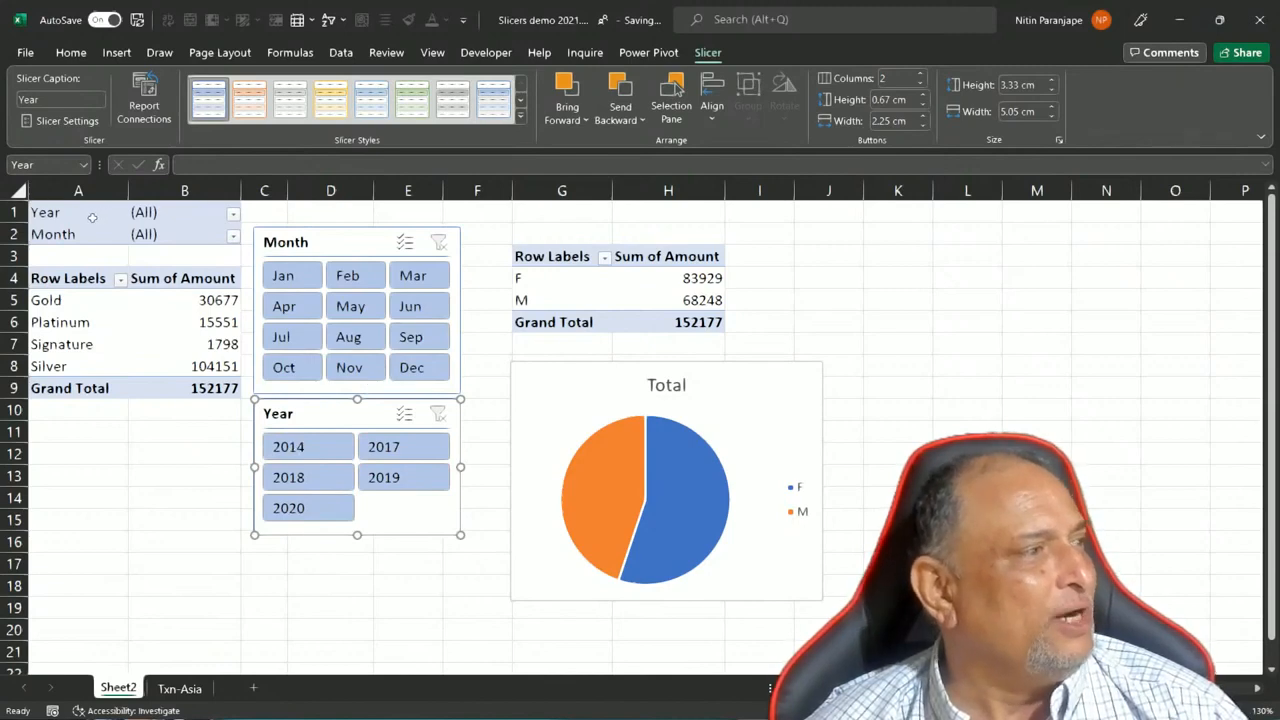
- Filter the Card Type PivotTable by 2014 and by 2020 in turn with the Year slicer, clearing the filter after each
left_click(308, 455)
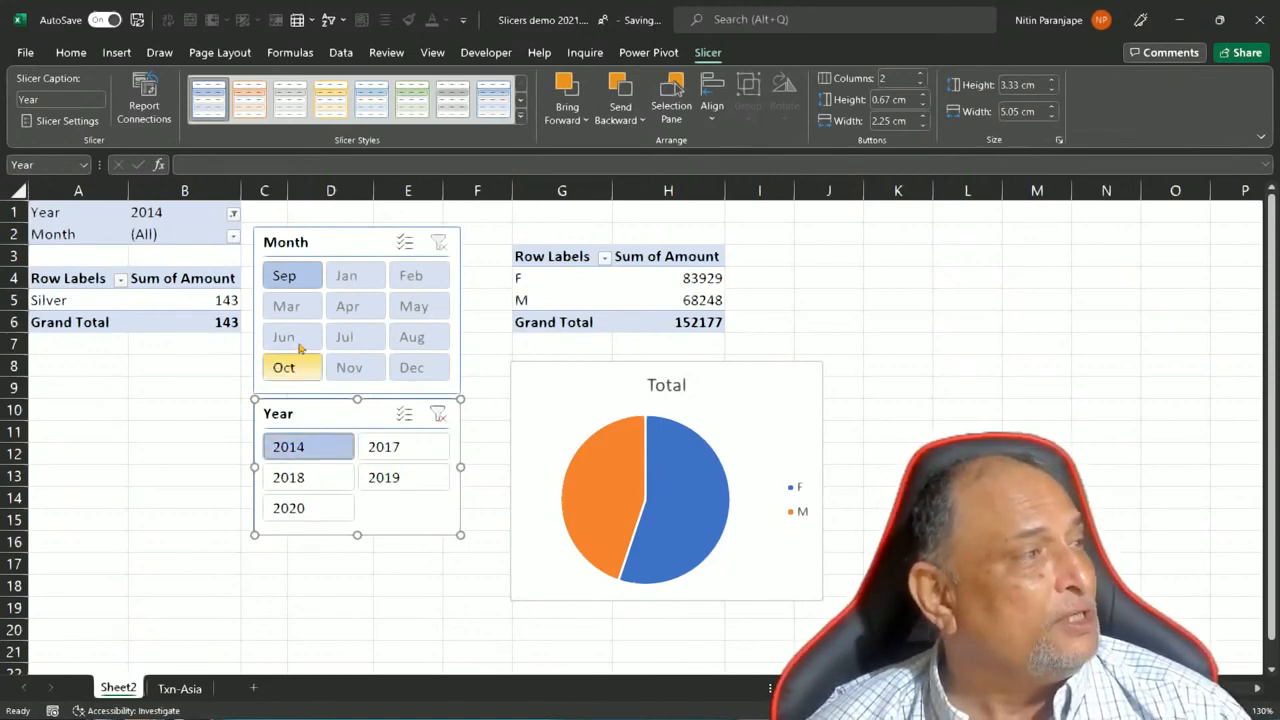
left_click(438, 420)
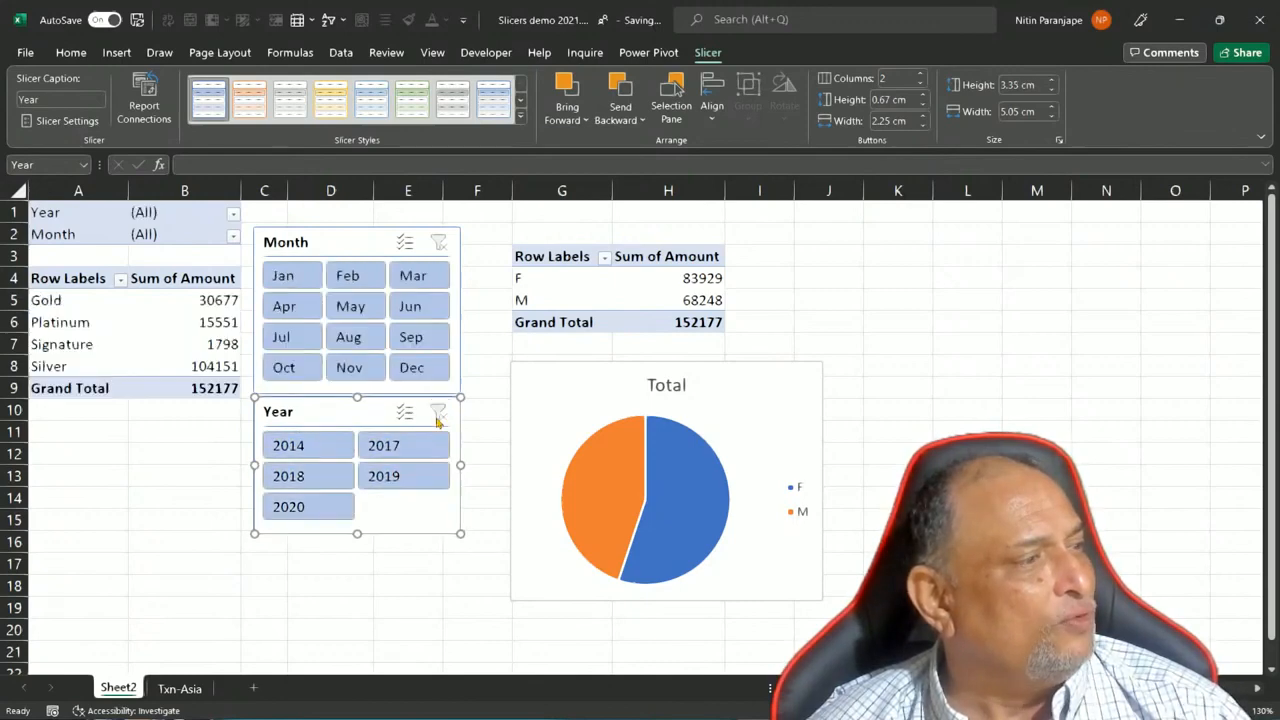
left_click(306, 515)
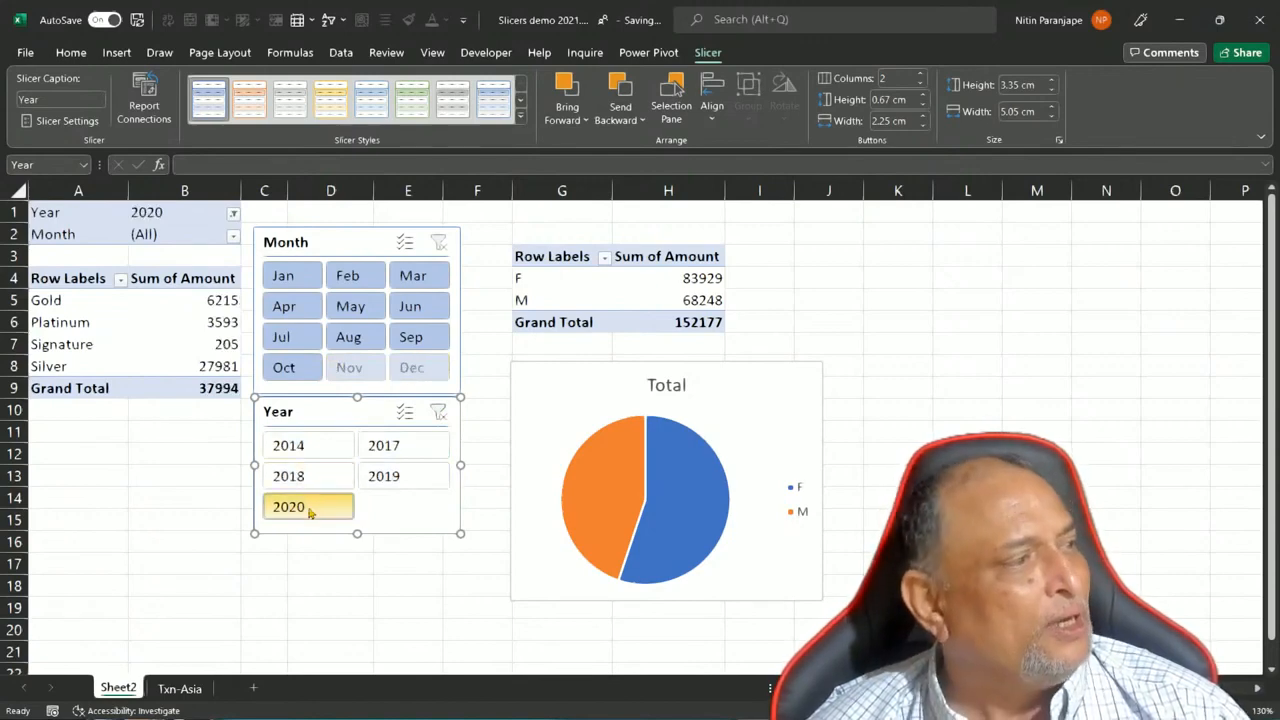
left_click(440, 420)
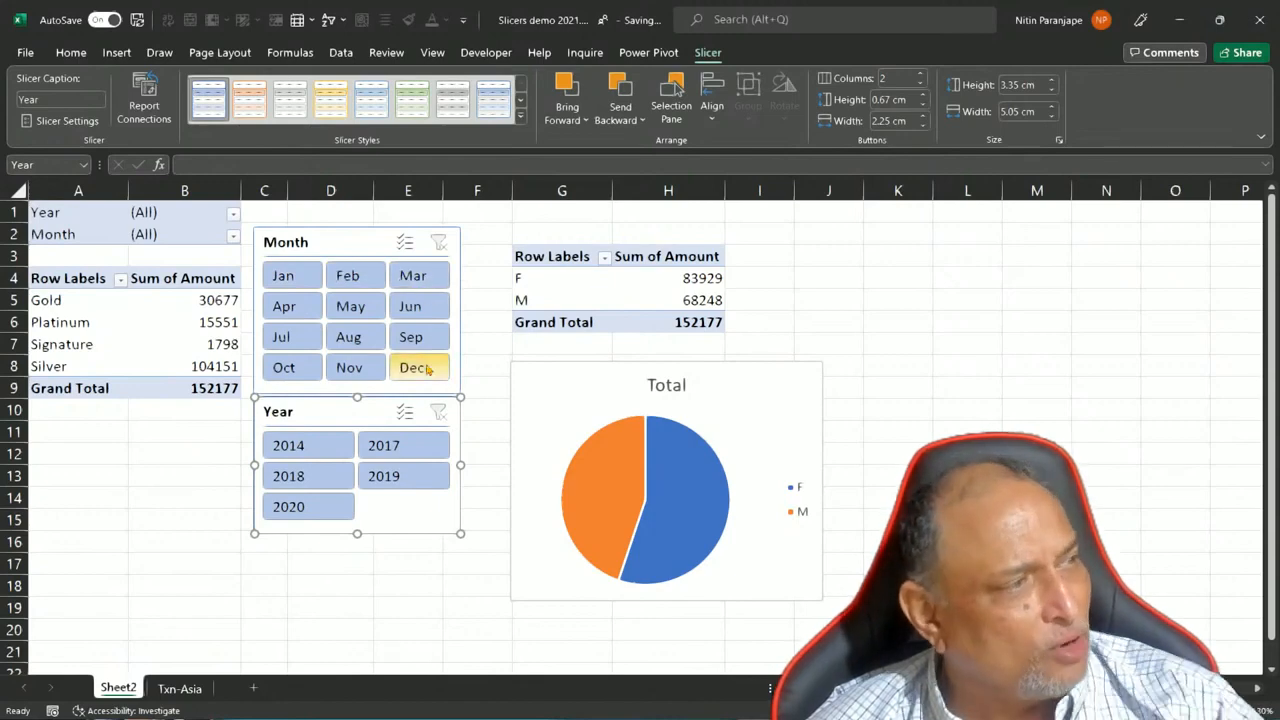
- Filter the Year slicer to 2014 and turn off "Show items with no data last" in the Month slicer's settings
left_click(293, 455)
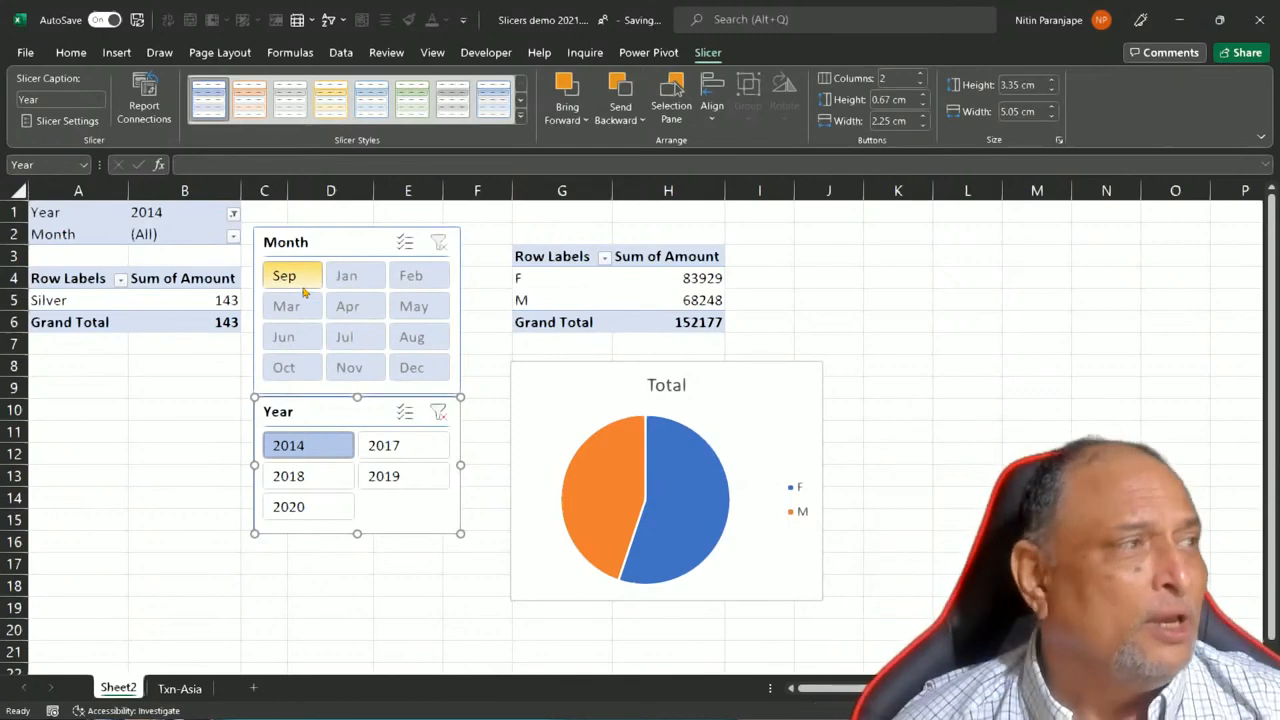
left_click(334, 246)
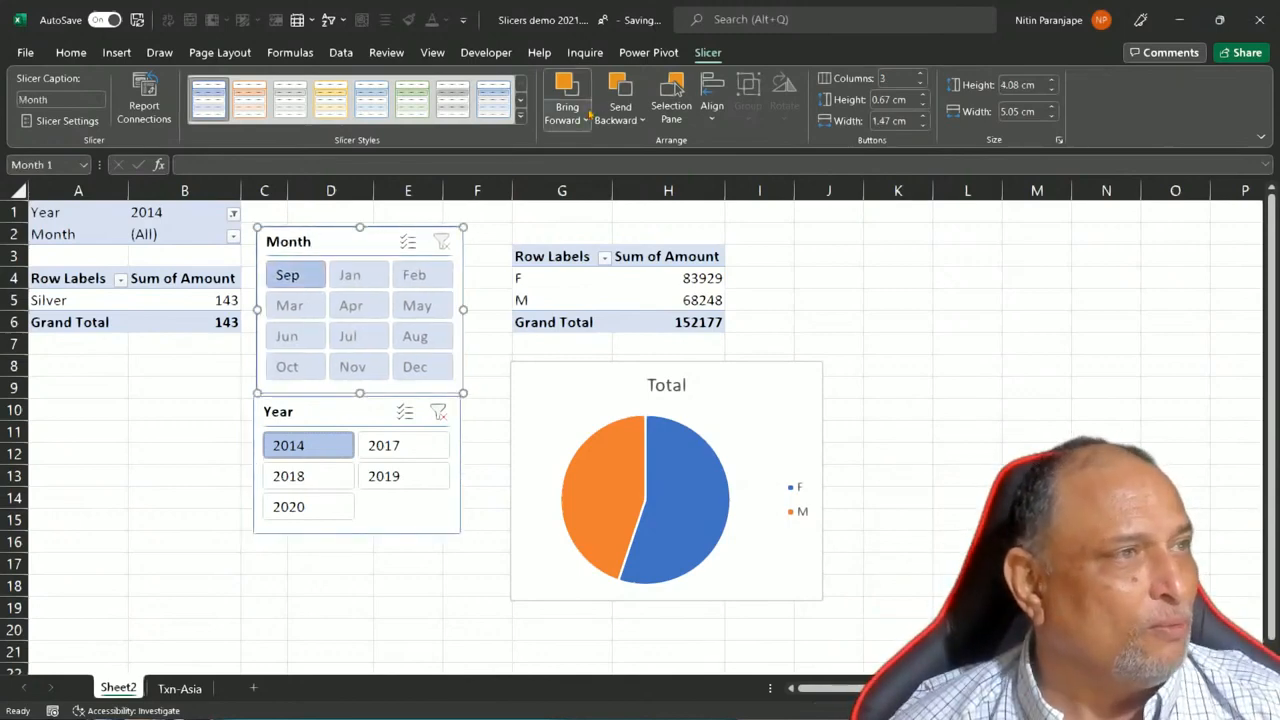
left_click(60, 121)
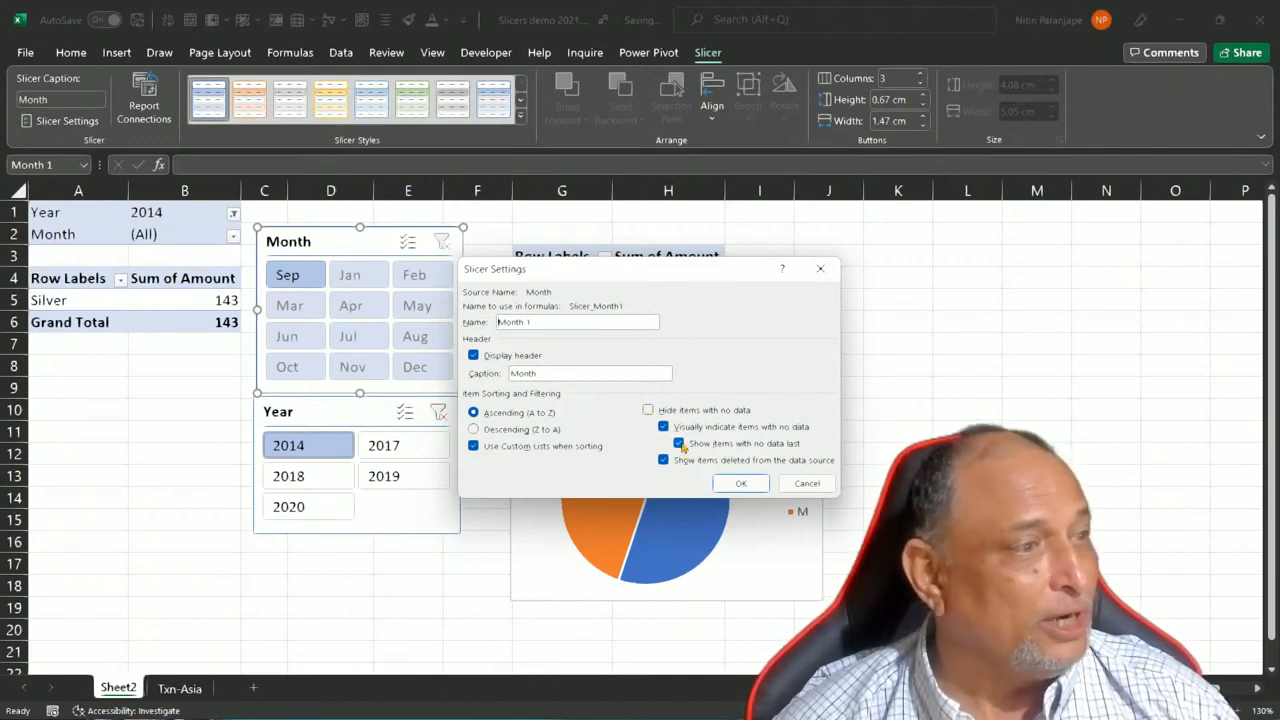
left_click(680, 443)
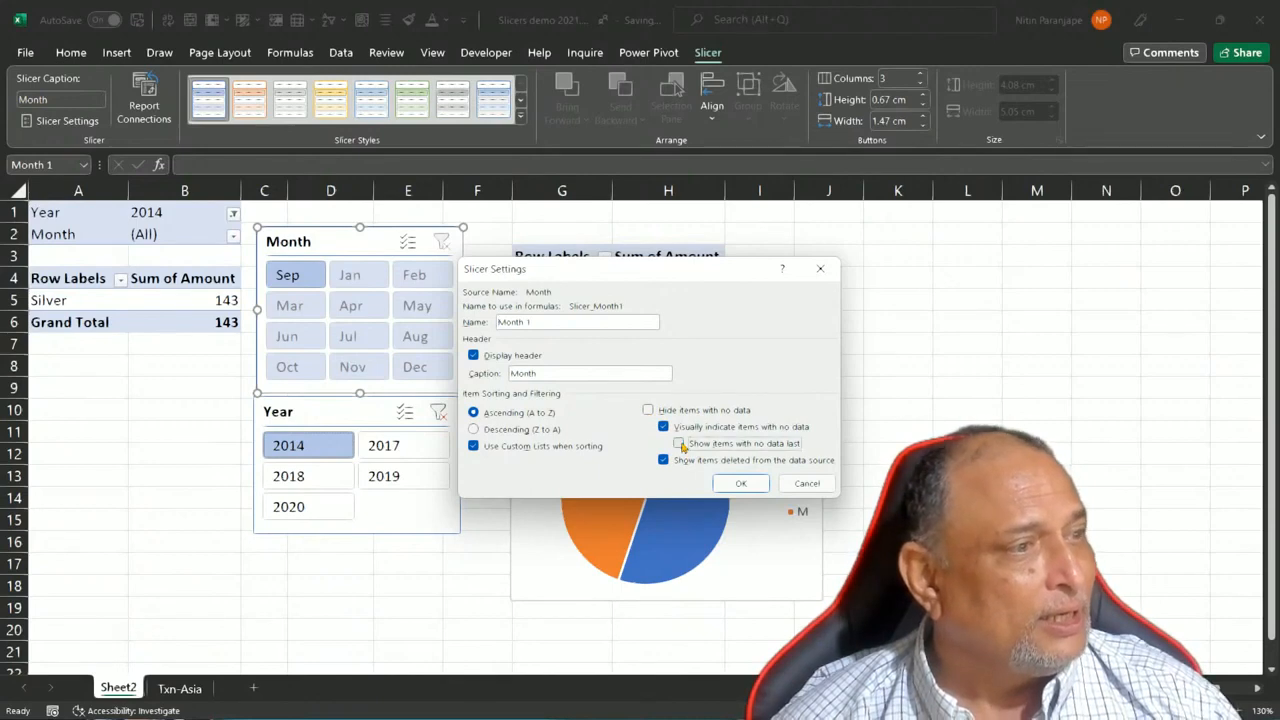
left_click(741, 483)
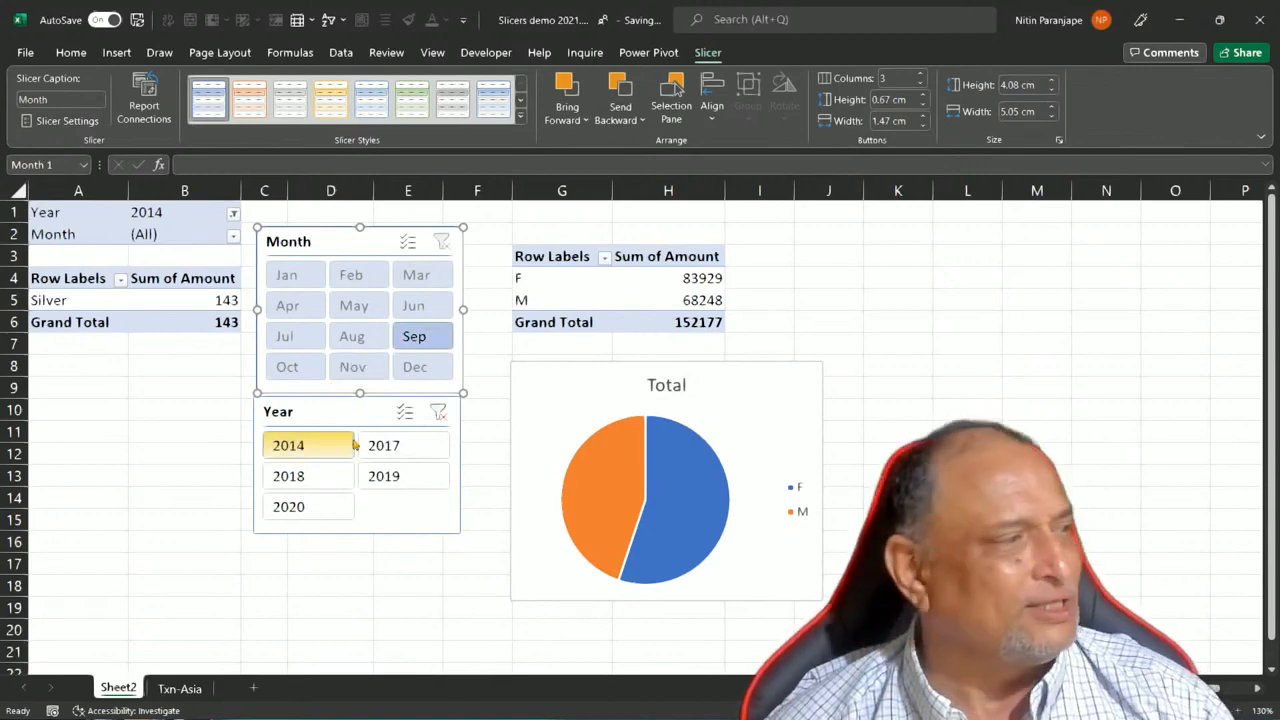
- Clear the Year slicer's filter, apply 2014 once more to check the month order, and clear it again
left_click(438, 413)
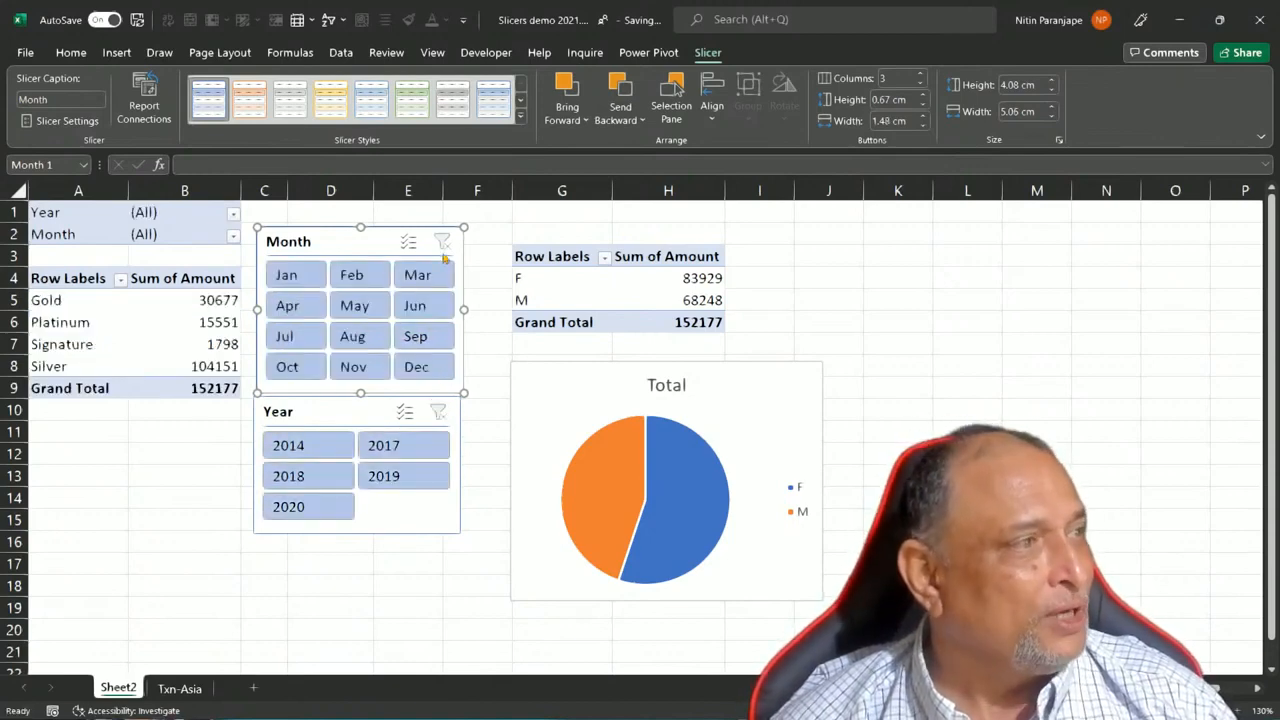
left_click(352, 414)
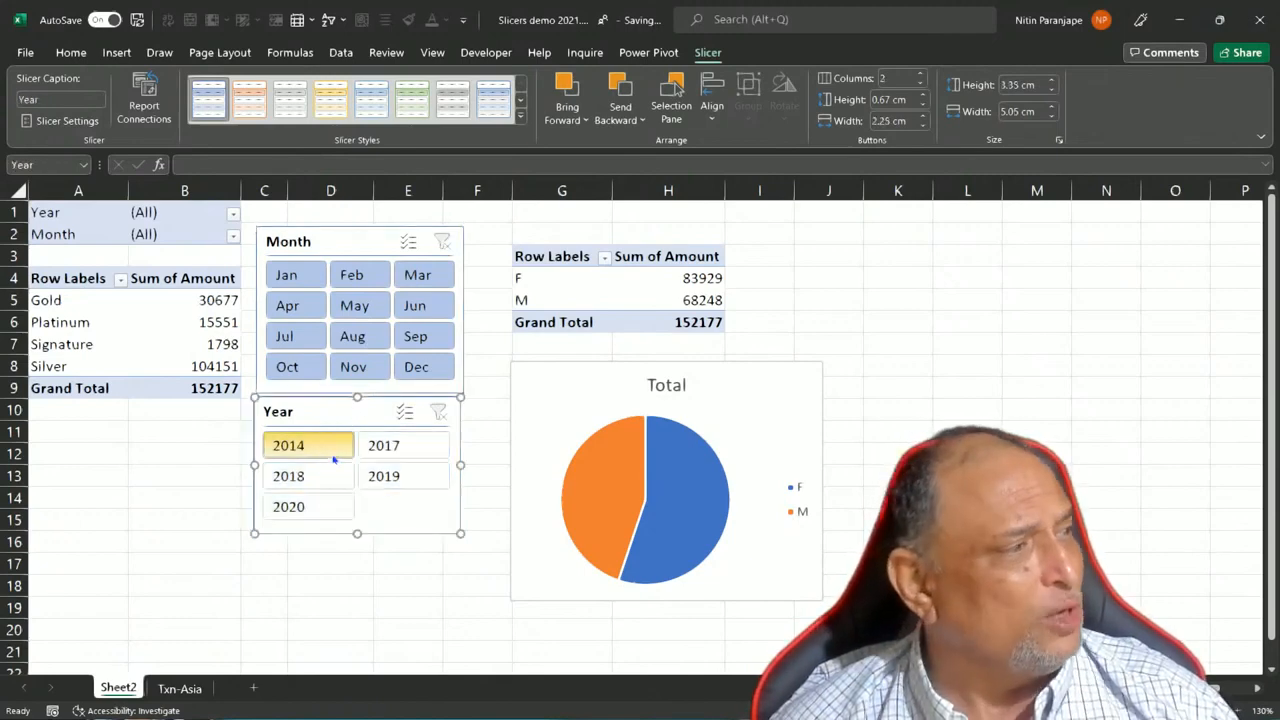
left_click(300, 445)
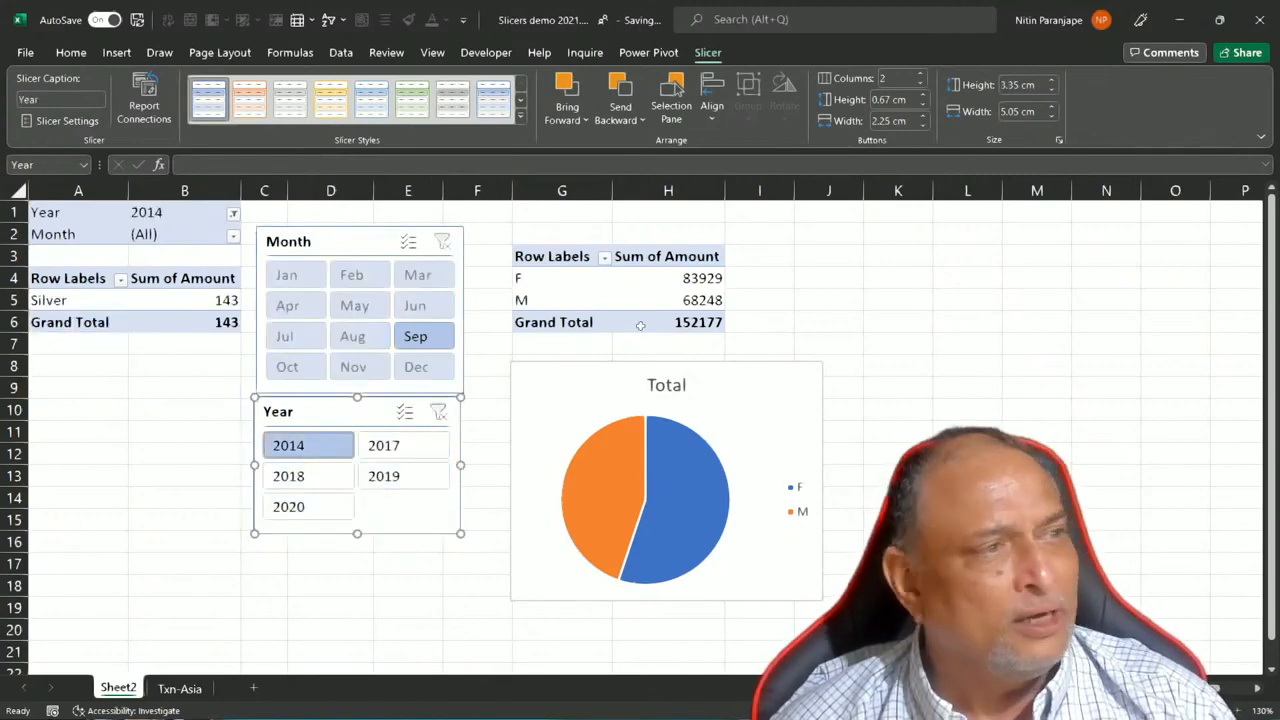
left_click(437, 412)
- Connect the Month slicer to PivotTable2 in addition to PivotTable1 through its report connections
left_click(341, 252)
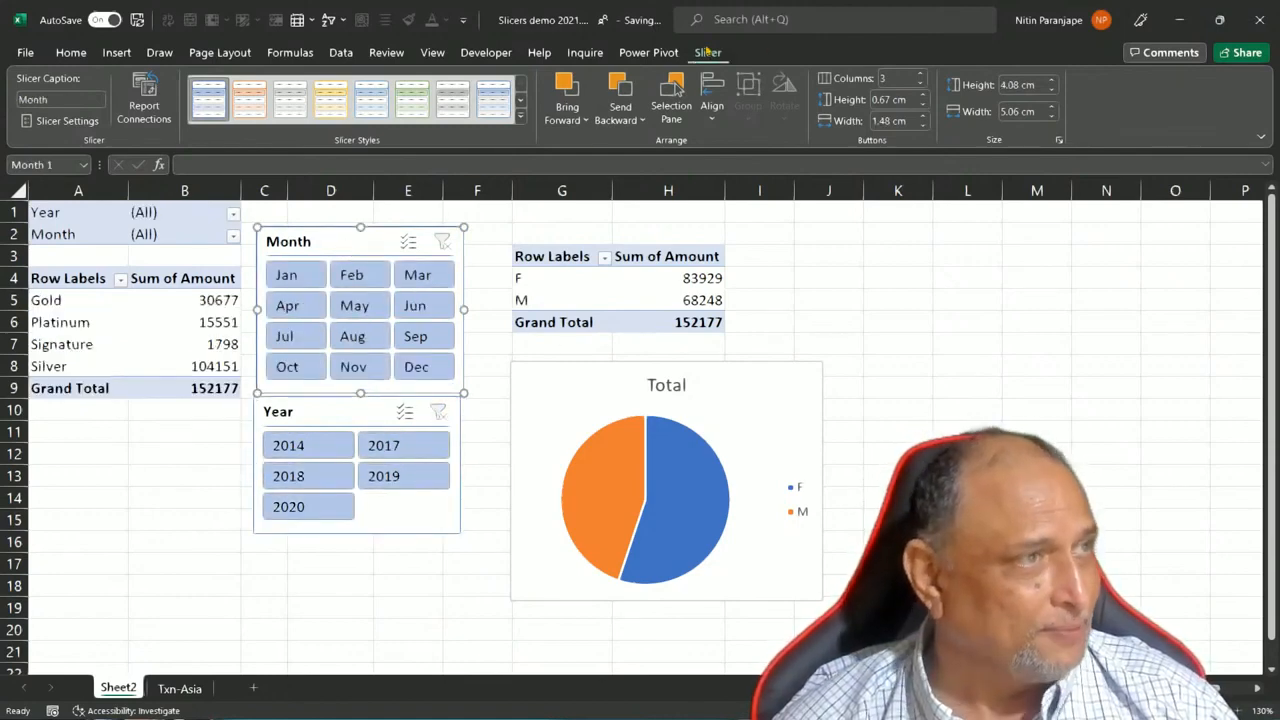
left_click(178, 318)
left_click(618, 292)
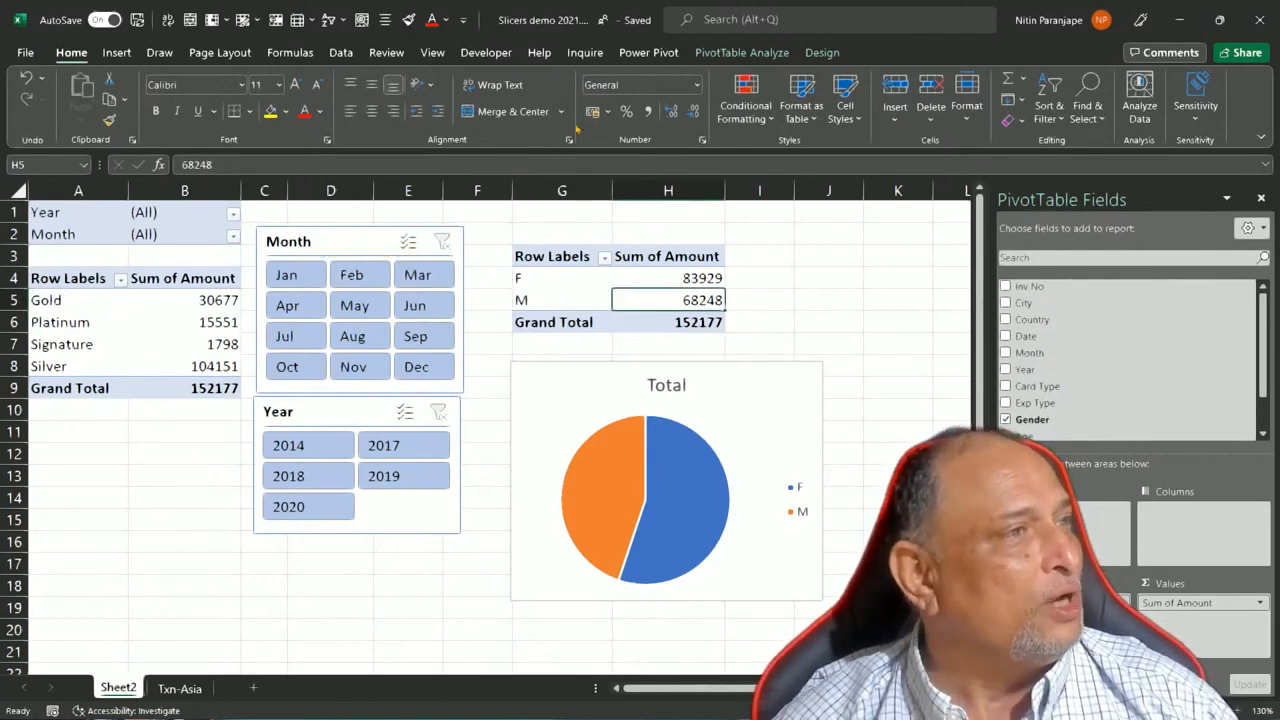
left_click(322, 226)
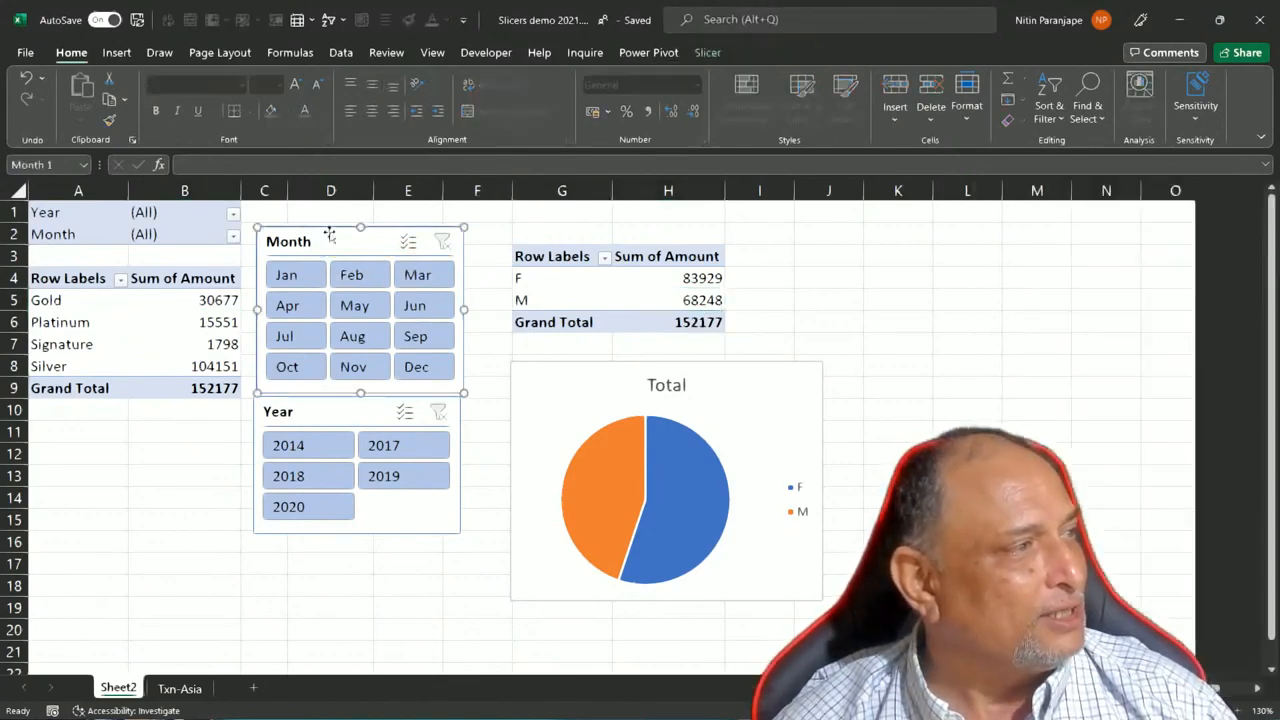
left_click(708, 53)
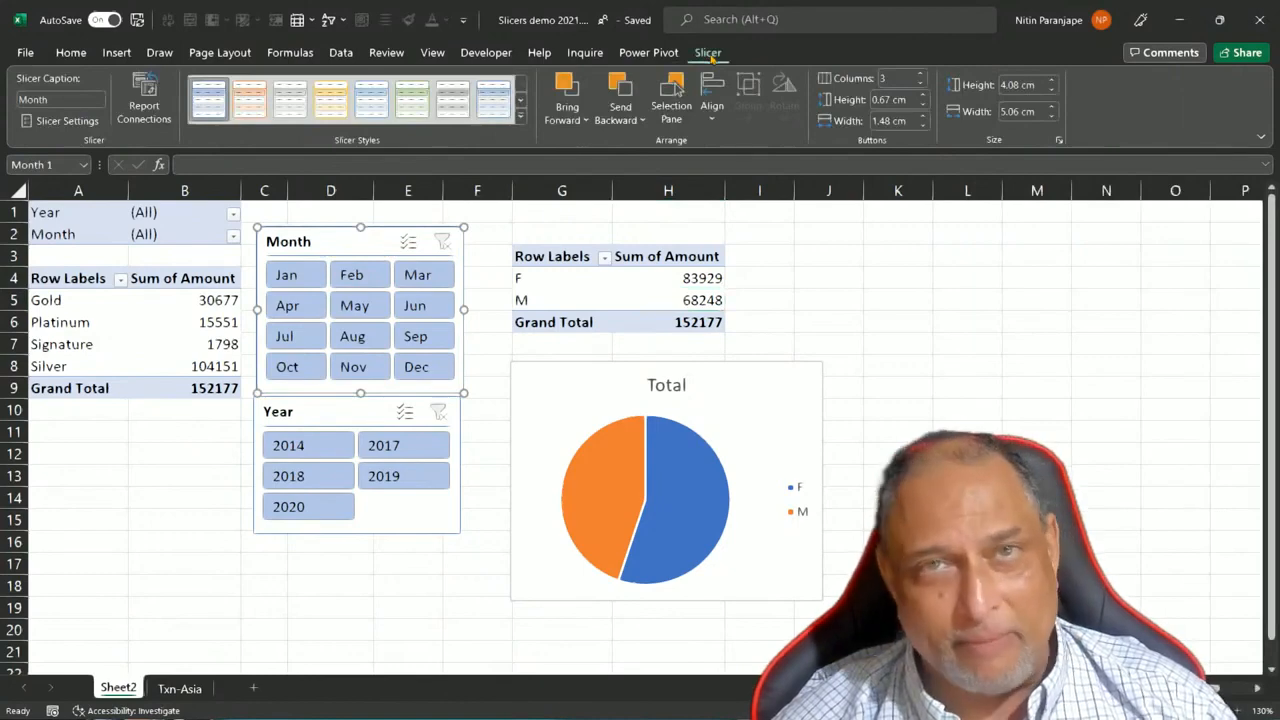
left_click(159, 130)
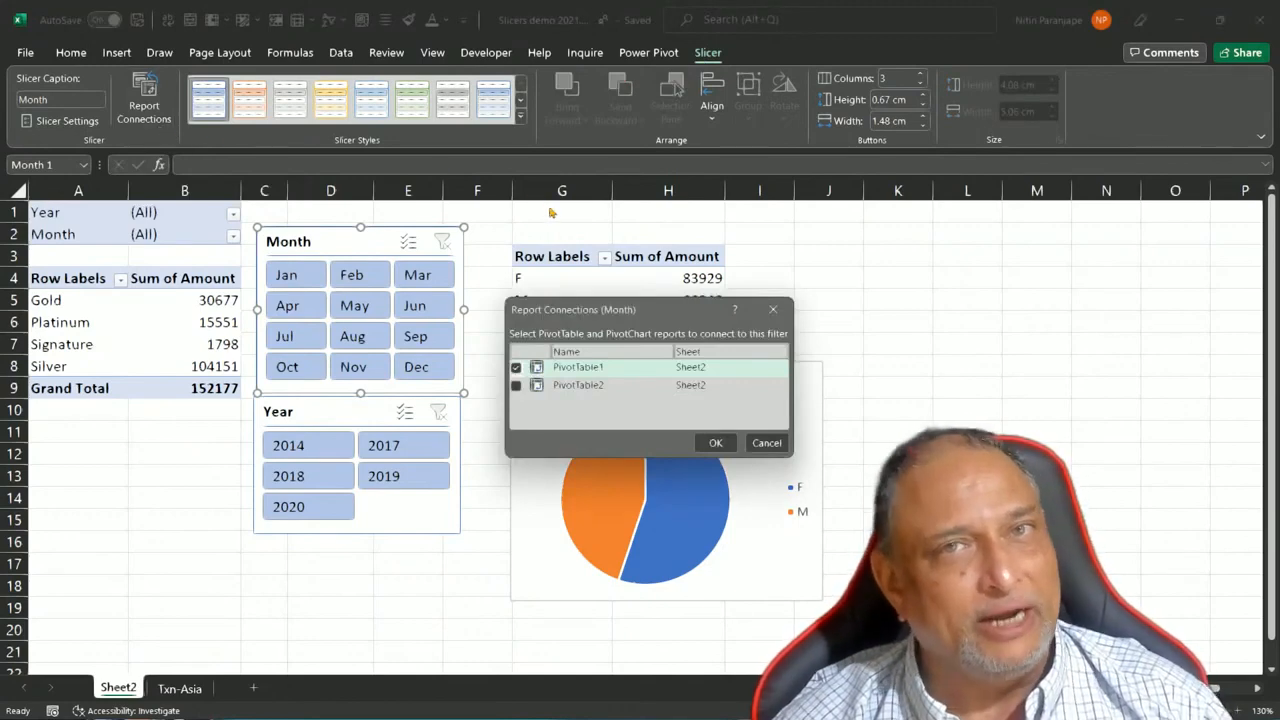
left_click(516, 385)
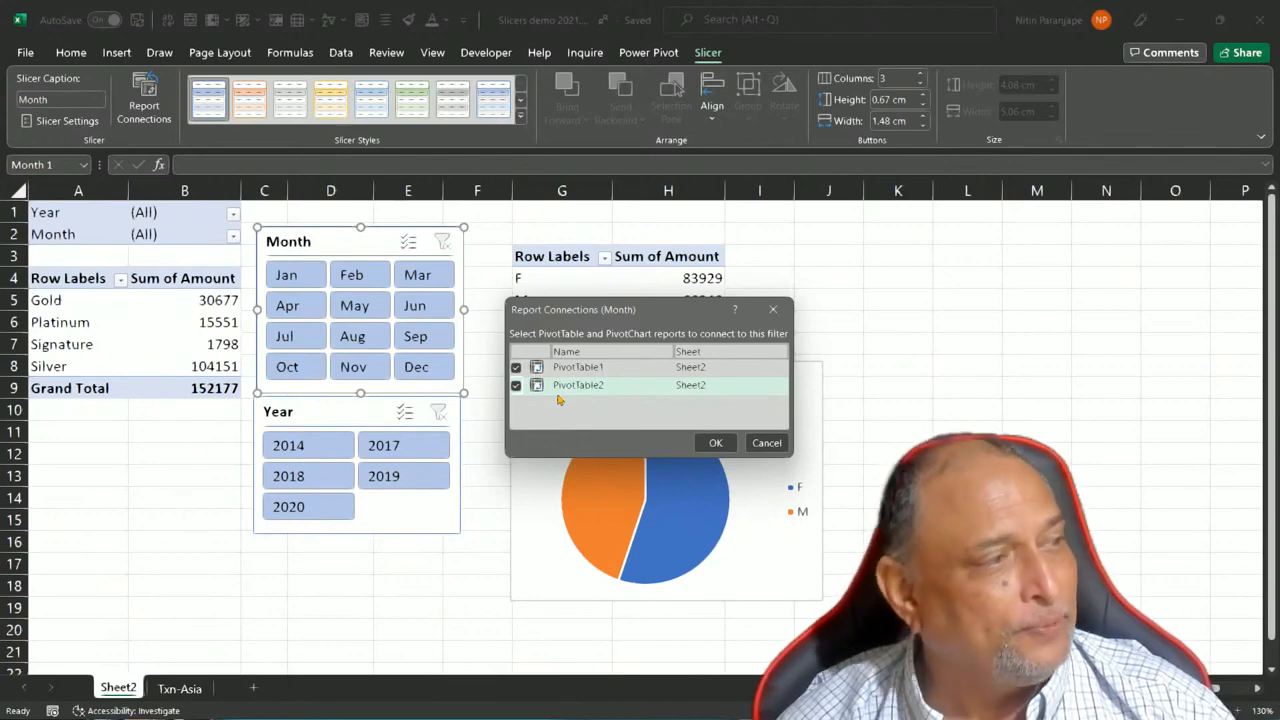
left_click(715, 443)
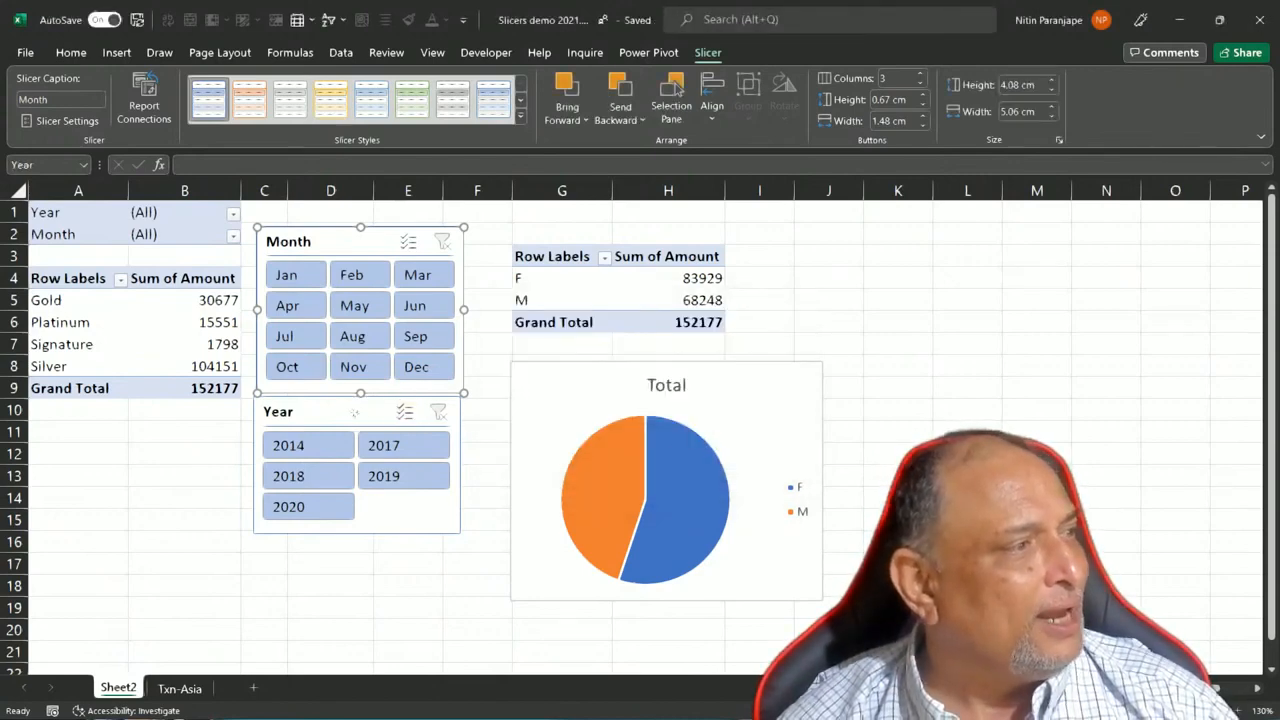
- Connect the Year slicer to PivotTable2 as well through its report connections
left_click(354, 412)
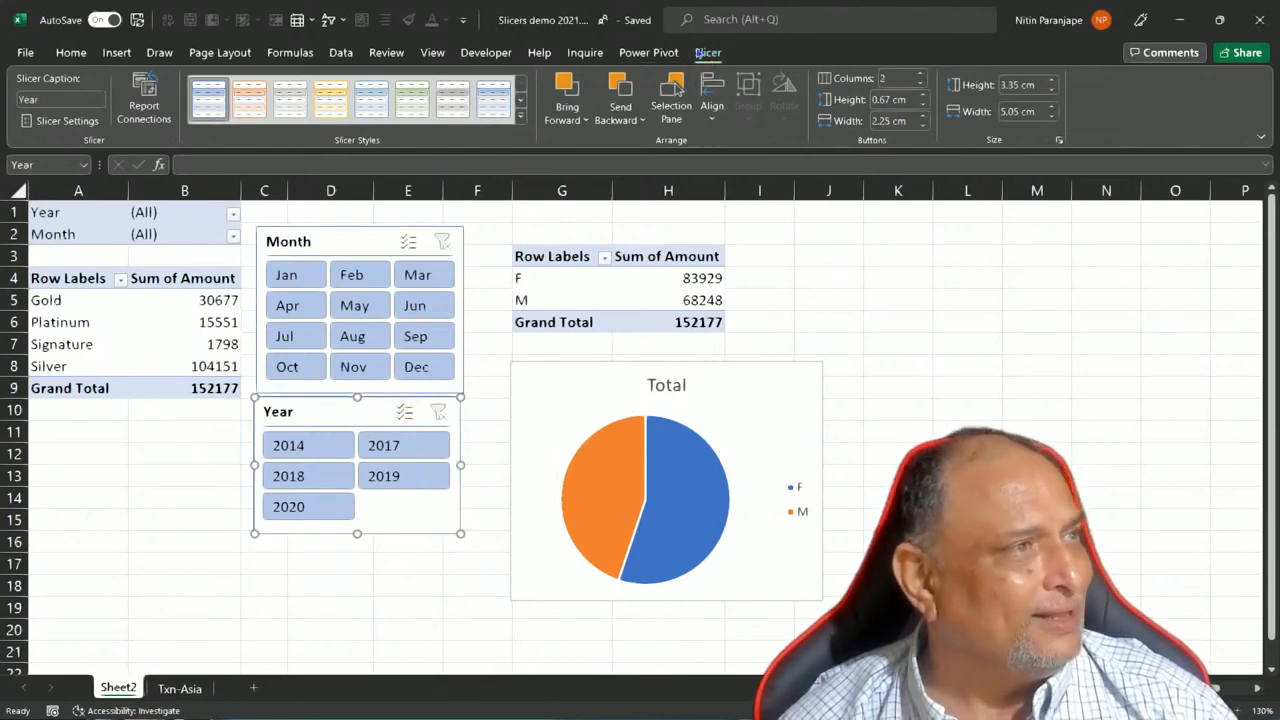
left_click(144, 100)
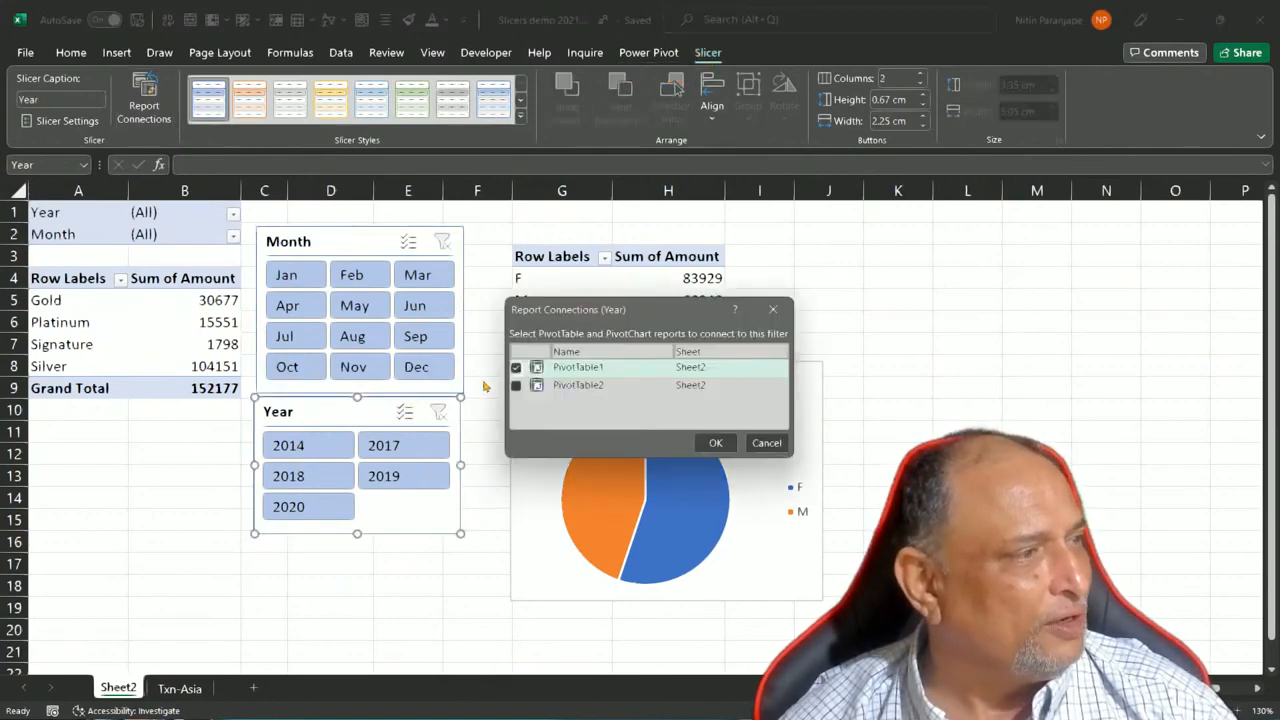
left_click(517, 387)
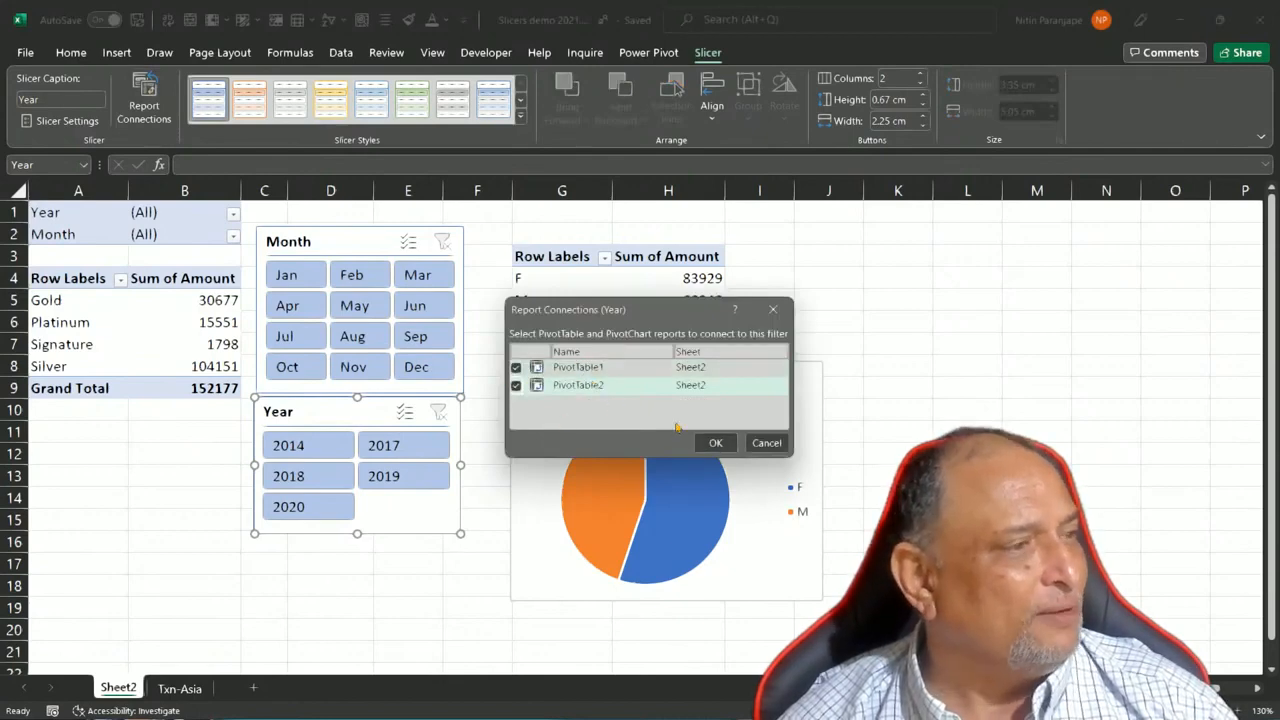
left_click(716, 443)
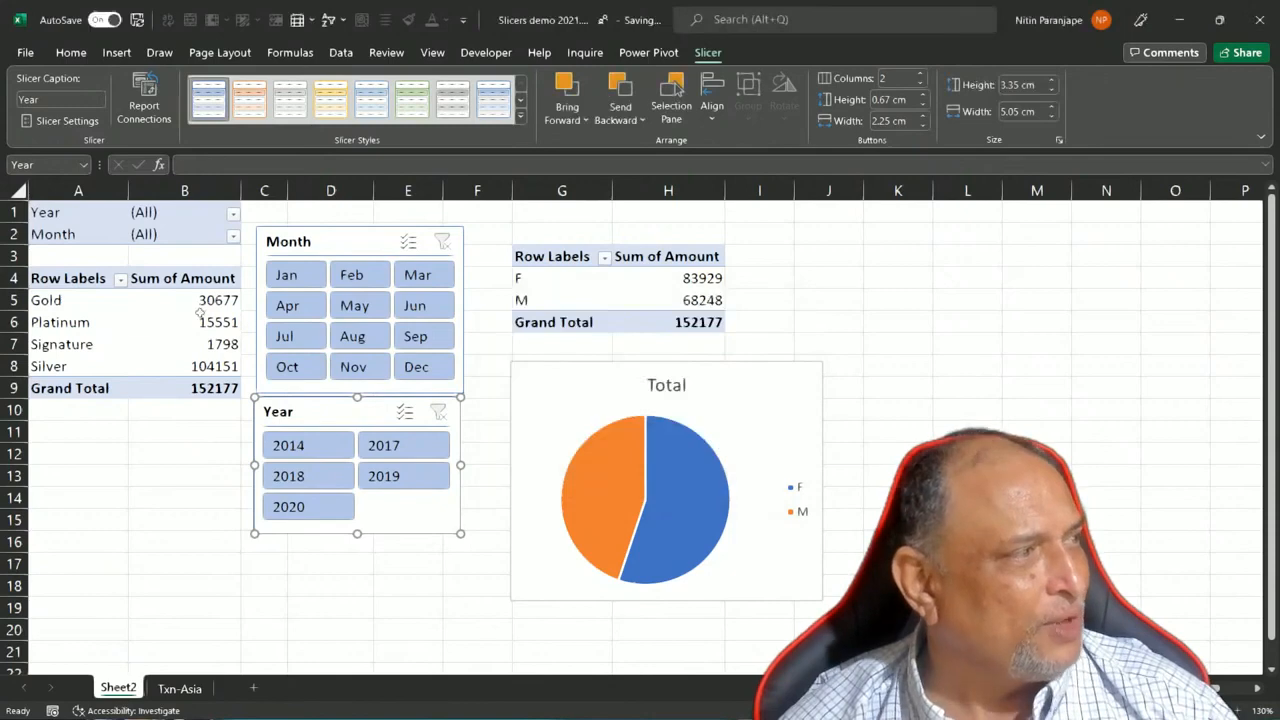
- Filter both PivotTables to Apr with the Month slicer, and switch to Aug combined with Year 2020
left_click(201, 314)
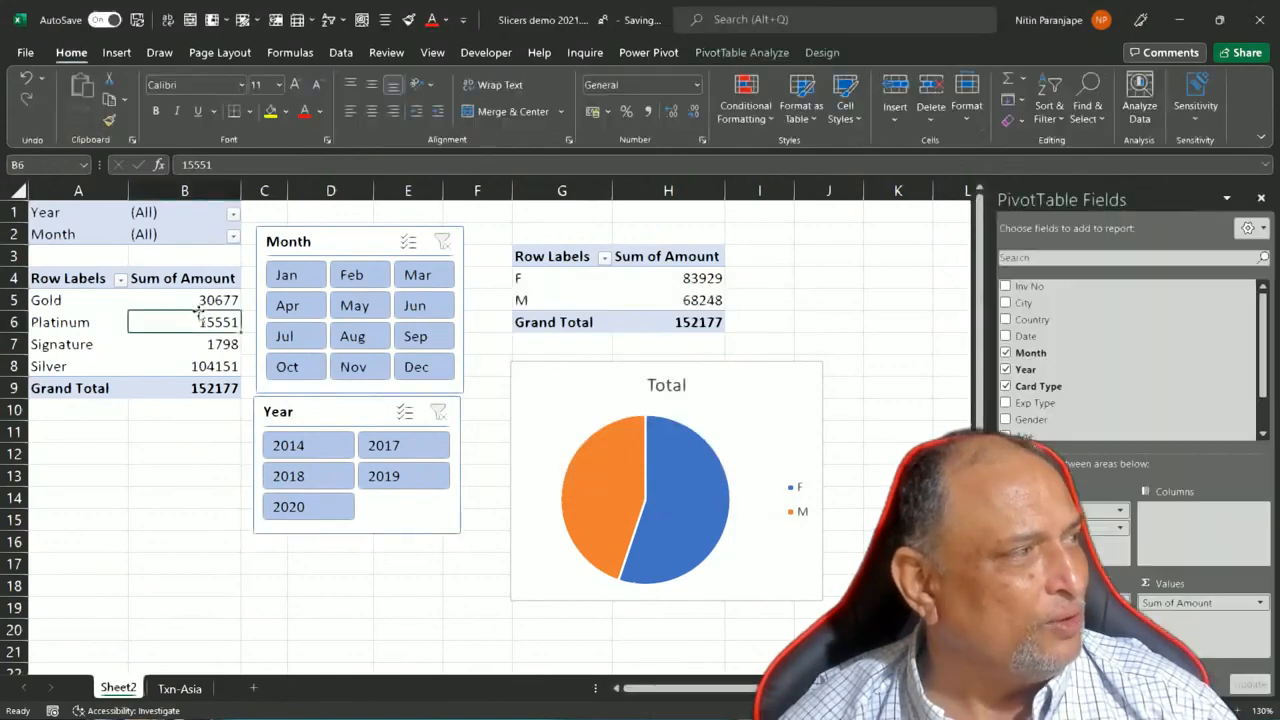
left_click(742, 52)
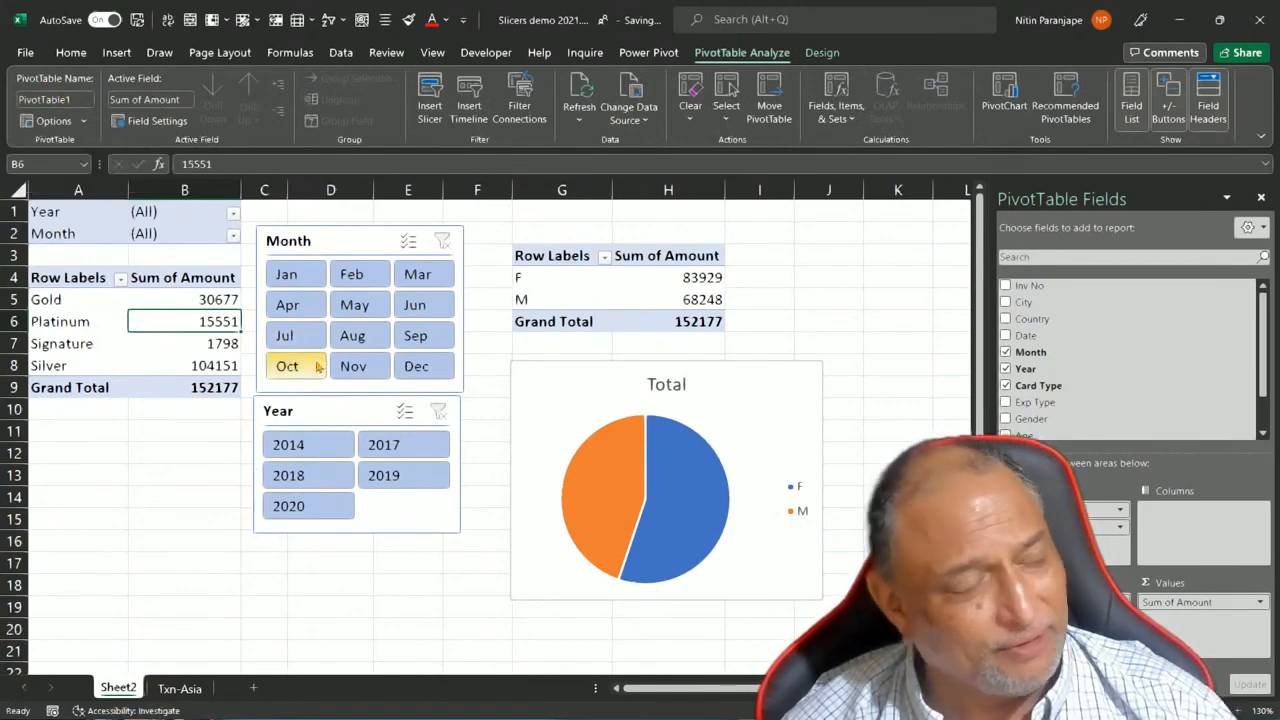
left_click(287, 305)
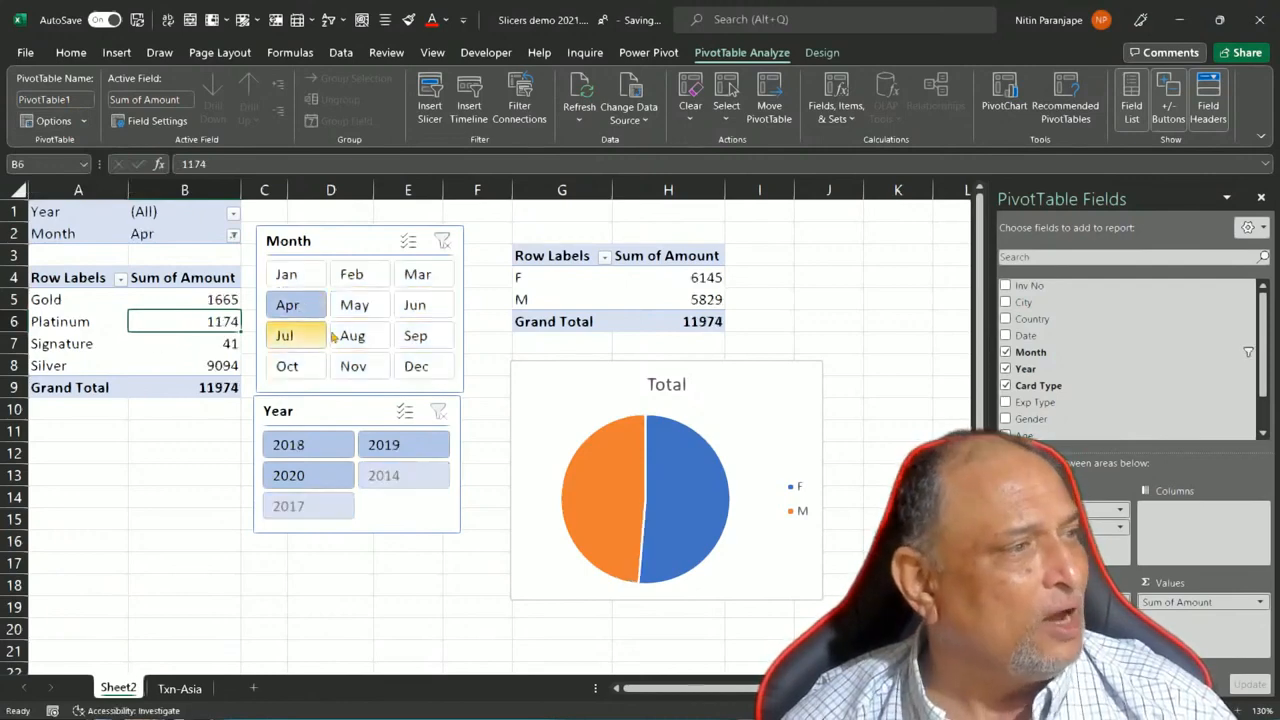
left_click(381, 345)
left_click(329, 477)
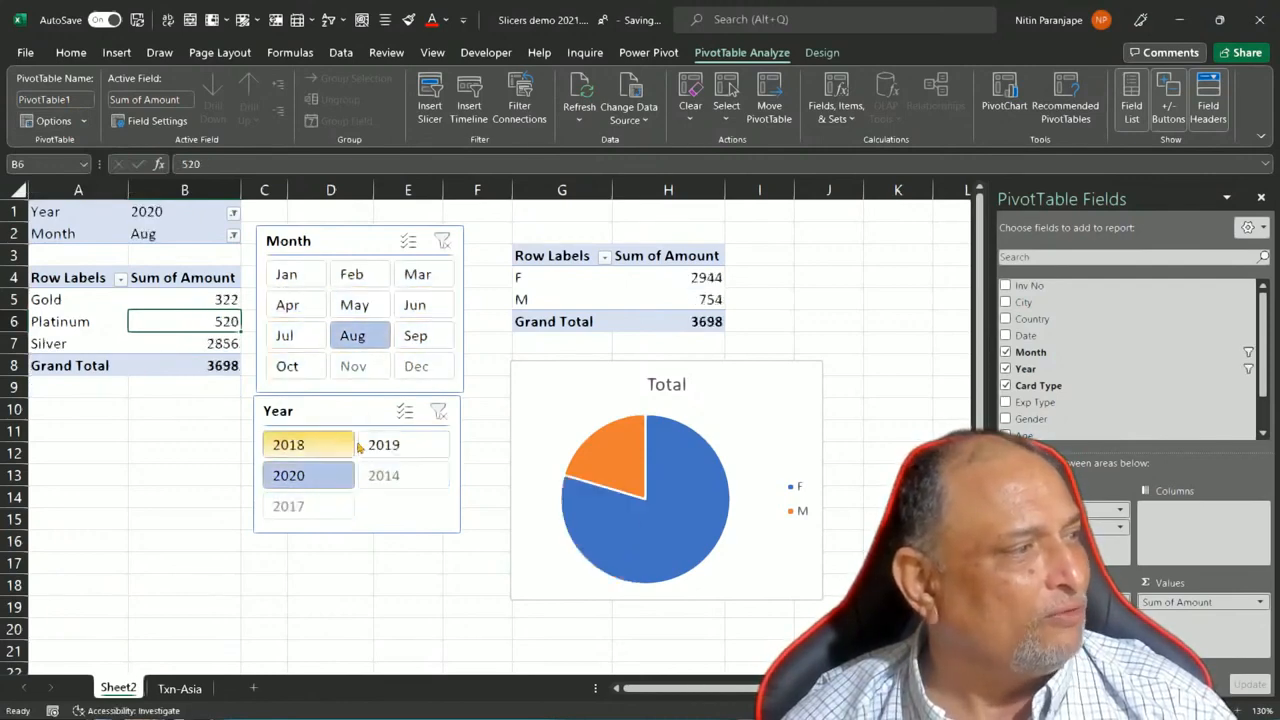
- Filter both PivotTables to Sep, switch the Year slicer through 2018, 2020 and 2014, and clear both slicers' filters
left_click(416, 340)
left_click(400, 424)
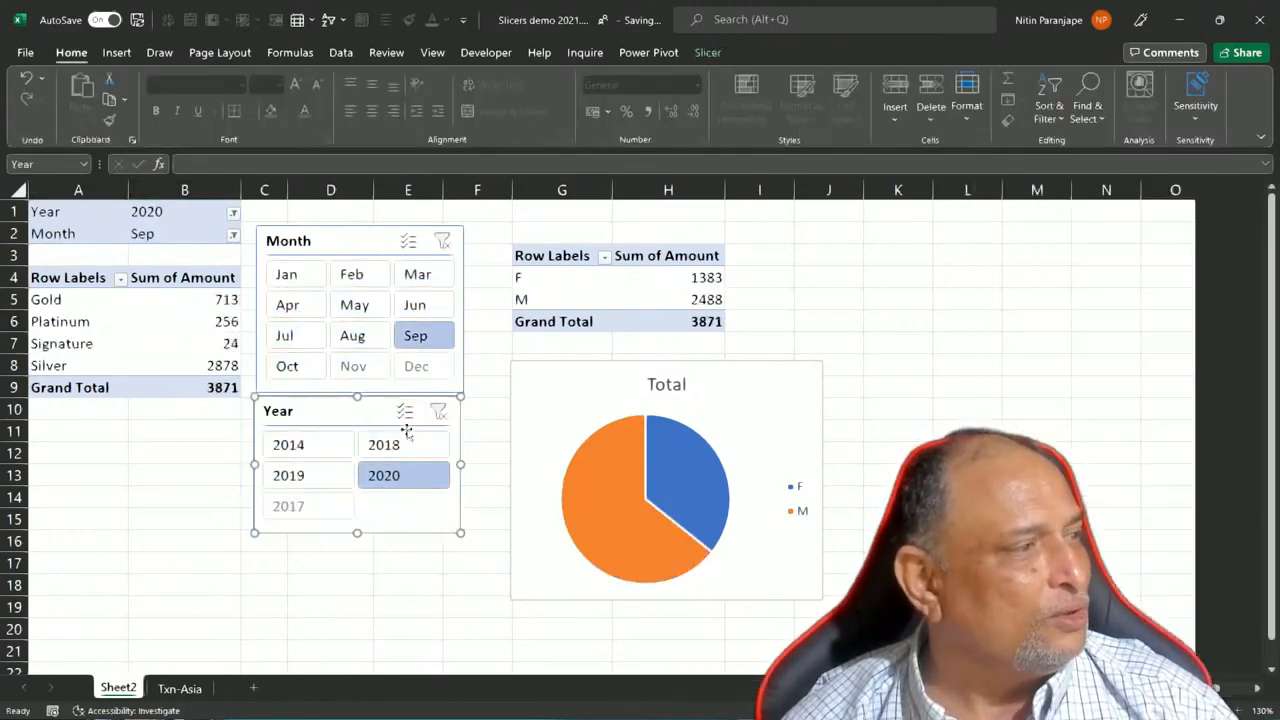
left_click(399, 450)
left_click(386, 477)
left_click(294, 445)
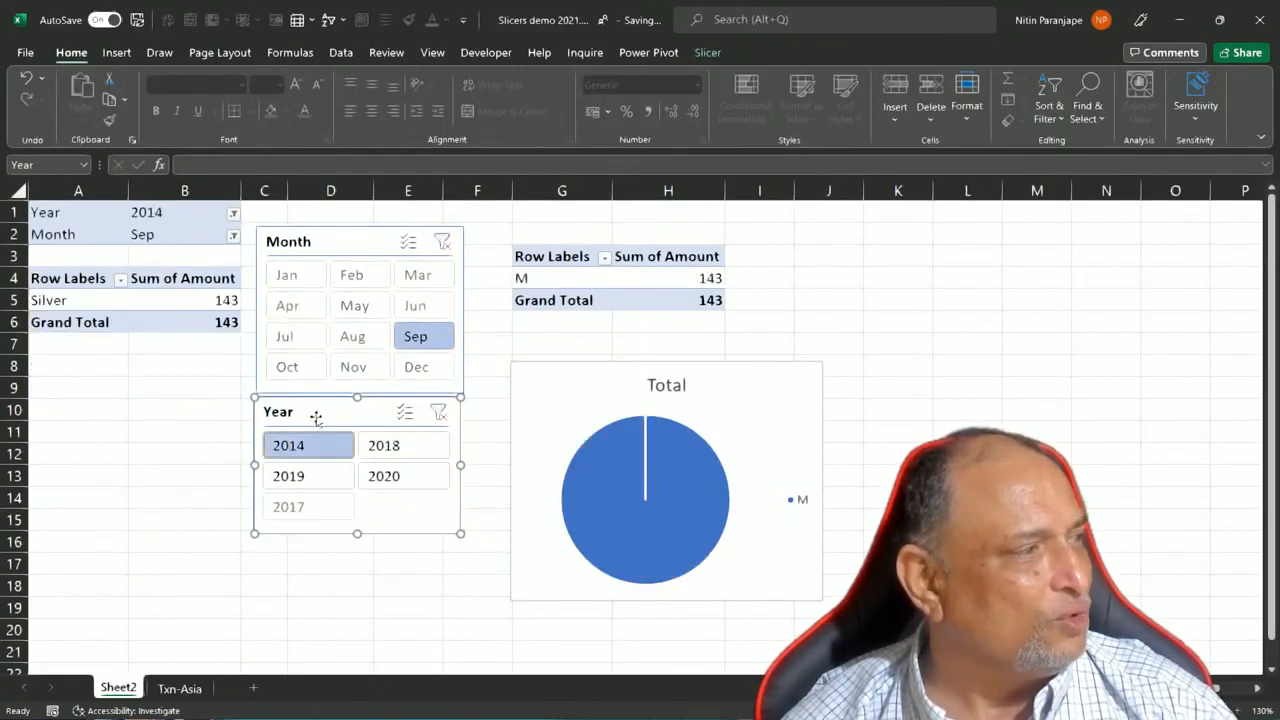
left_click(442, 242)
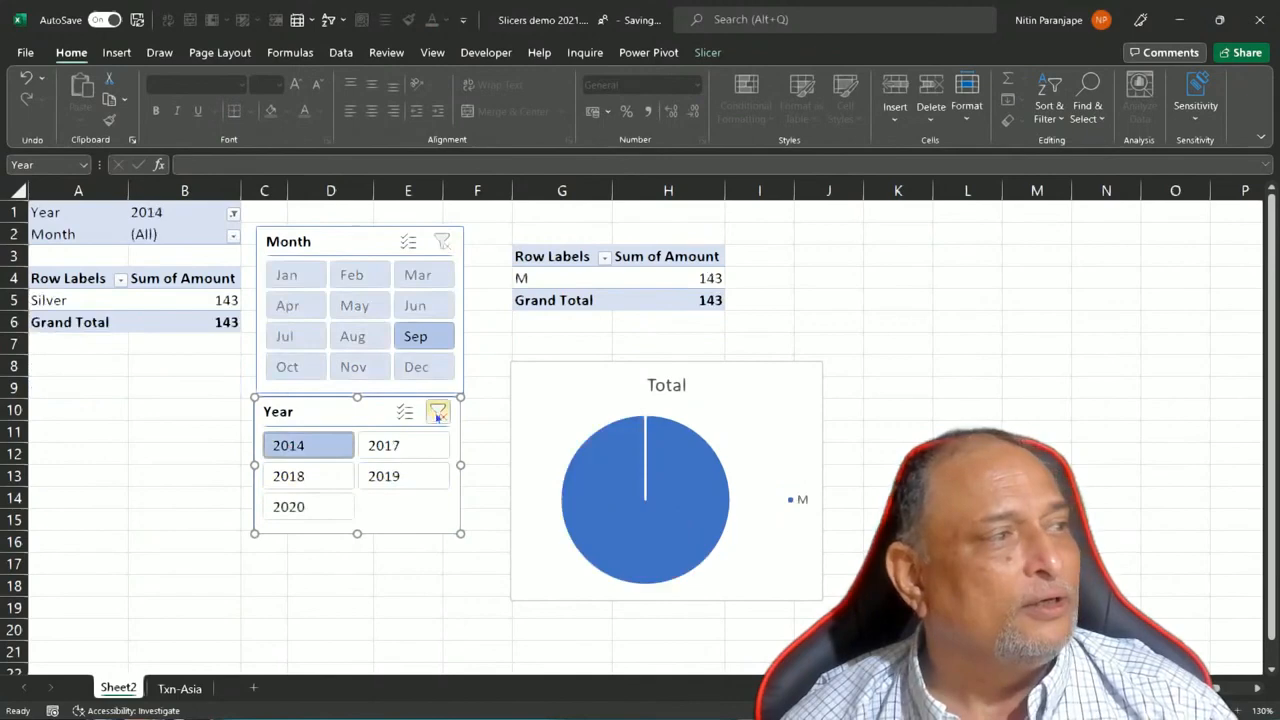
left_click(438, 412)
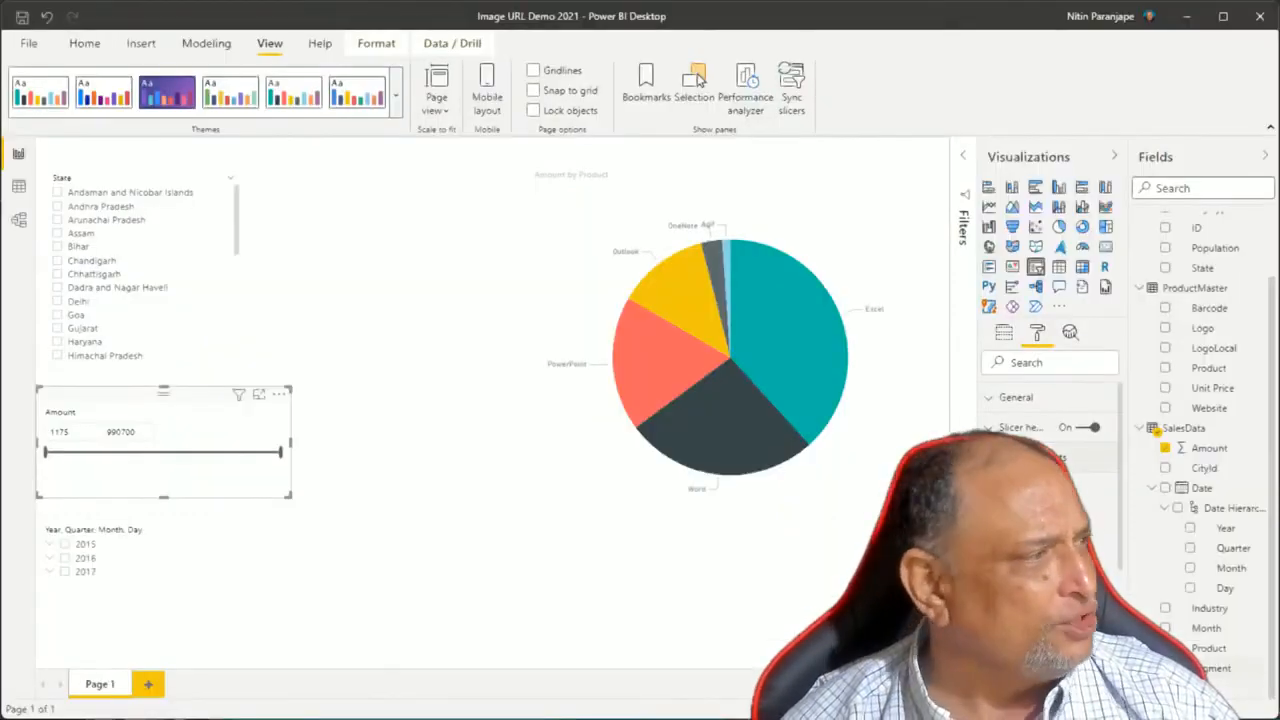
- Switch to Power BI Desktop and delete the State, Amount and Year, Quarter, Month, Day slicers from the report page
left_click(404, 405)
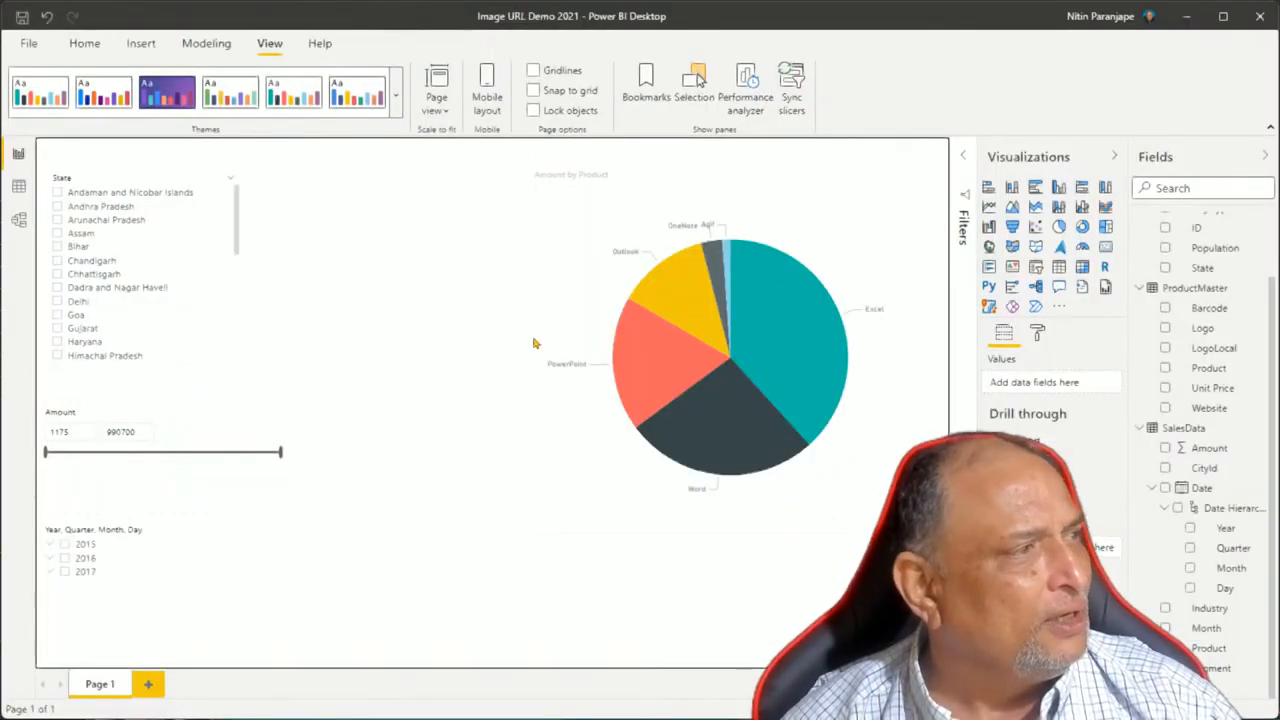
scroll(240, 278, "down", 3)
left_click(242, 285)
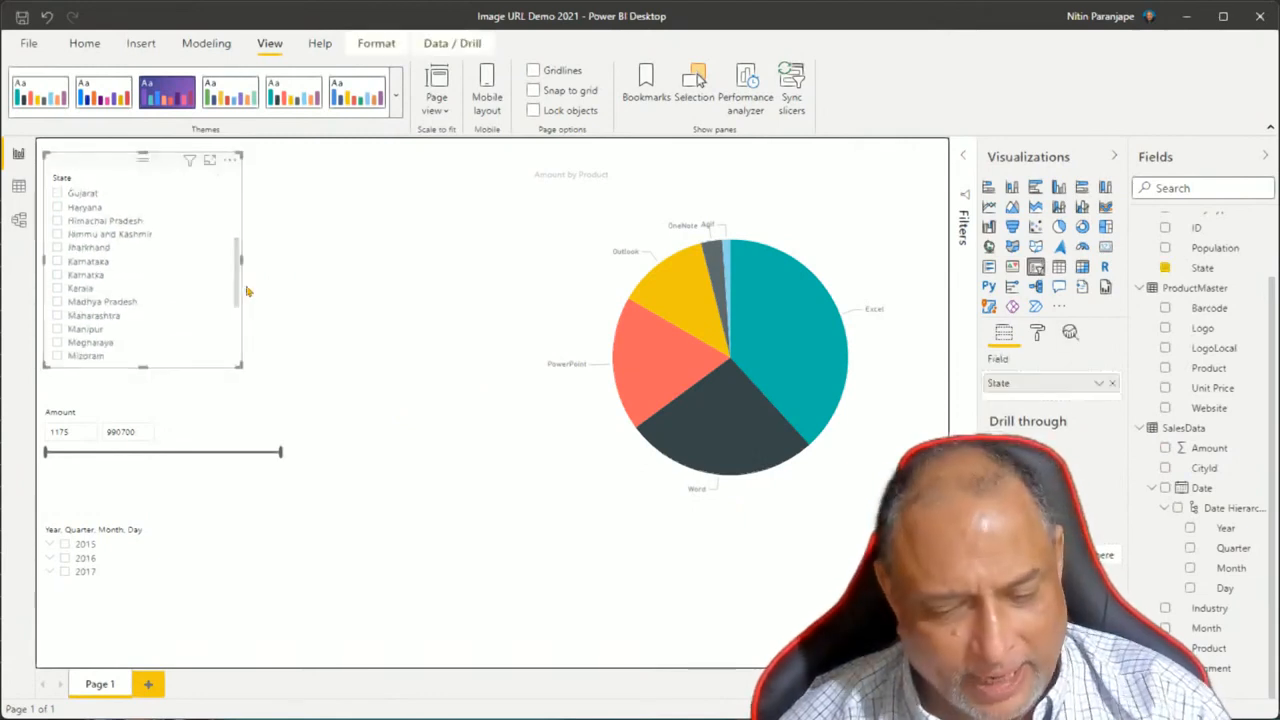
key("Delete")
left_click(205, 396)
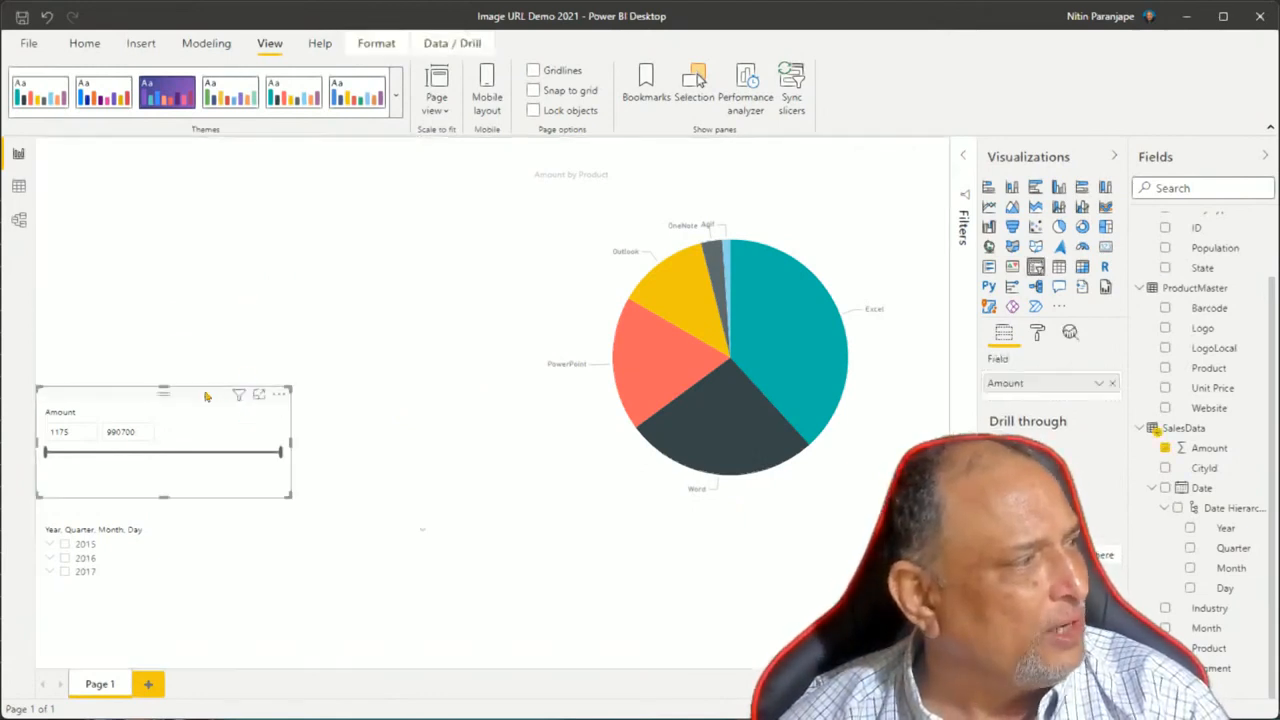
key("Delete")
left_click(120, 520)
key("Delete")
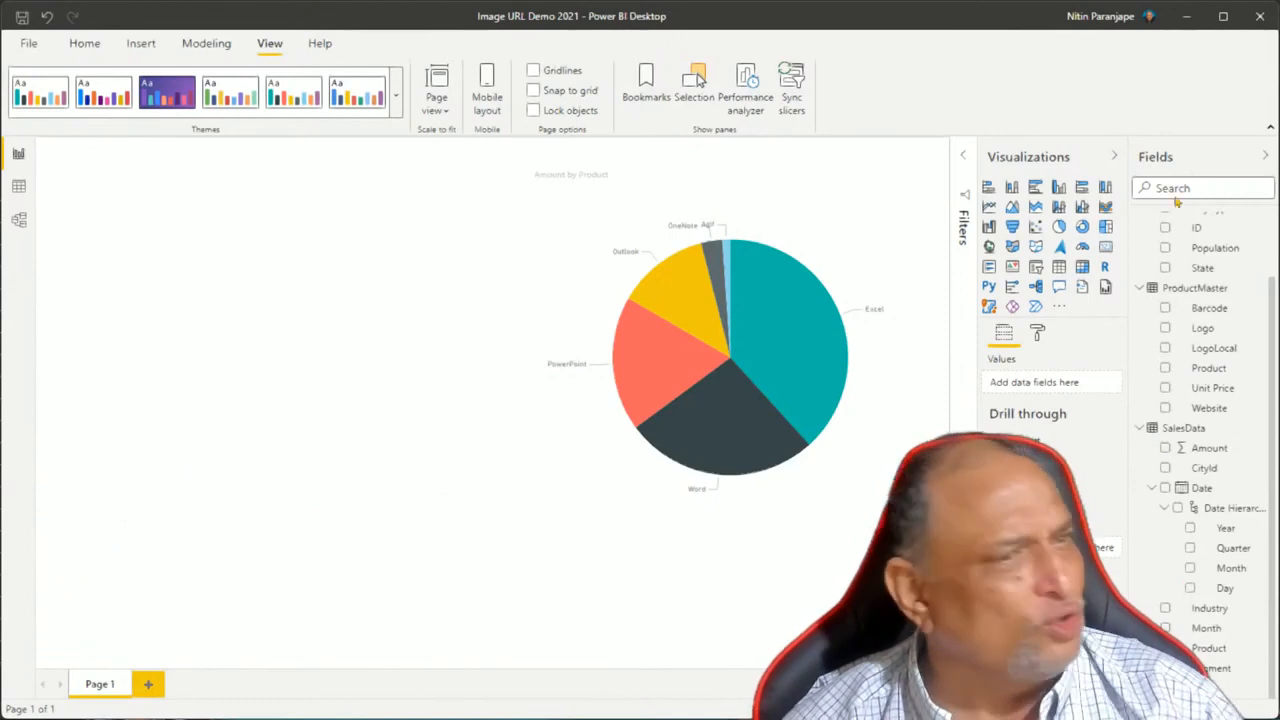
- Enlarge the Amount by Product pie chart down to the lower edge of the report page, and examine its available filters
left_click(845, 504)
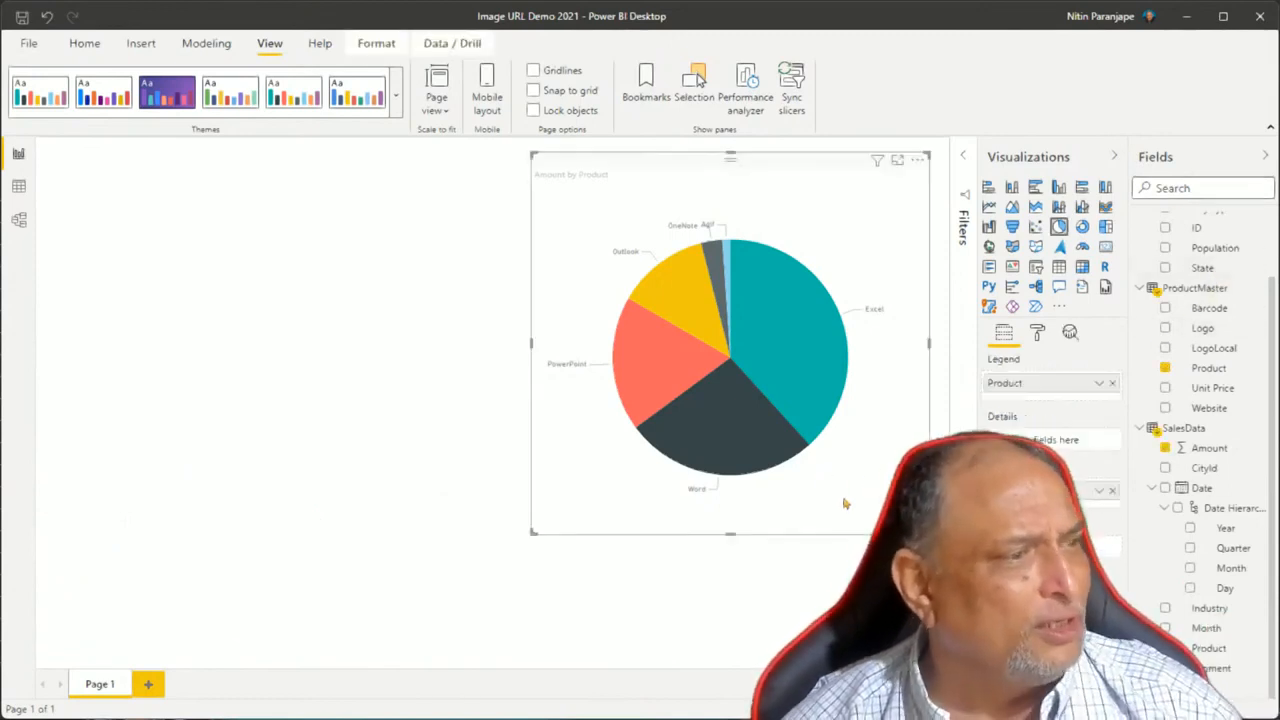
left_click_drag(930, 535, 950, 662)
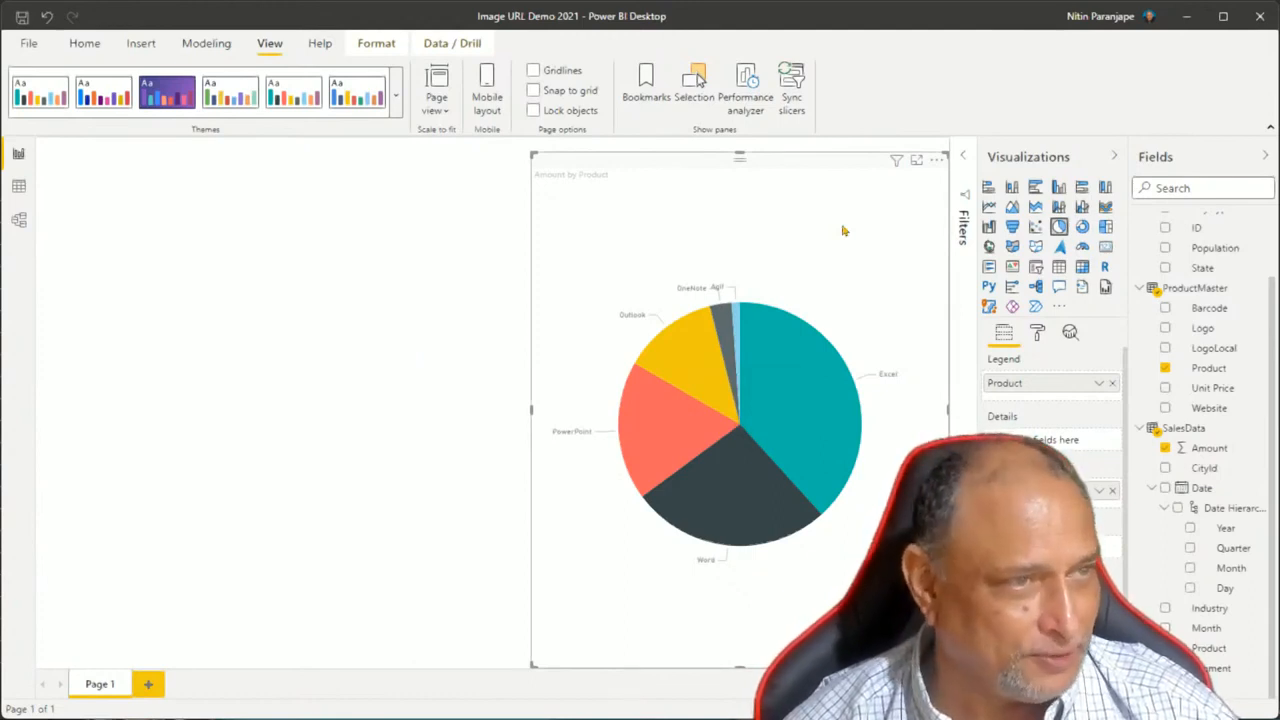
left_click(964, 156)
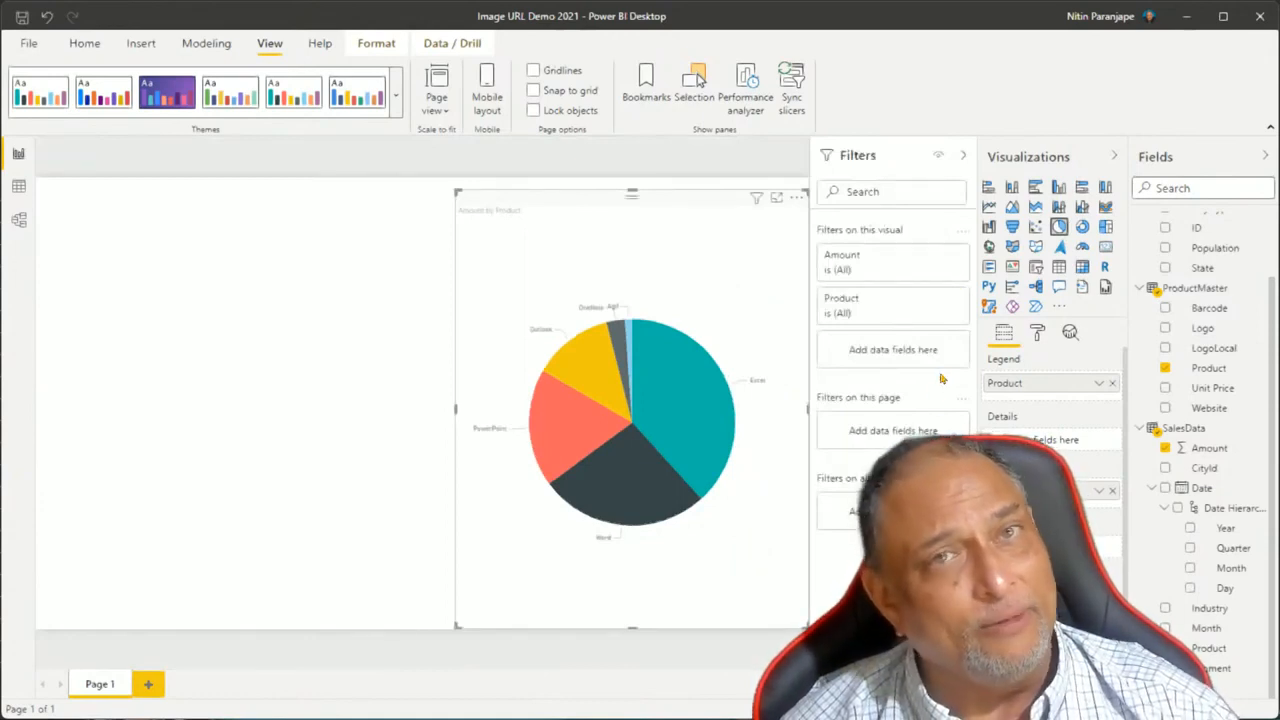
left_click(963, 156)
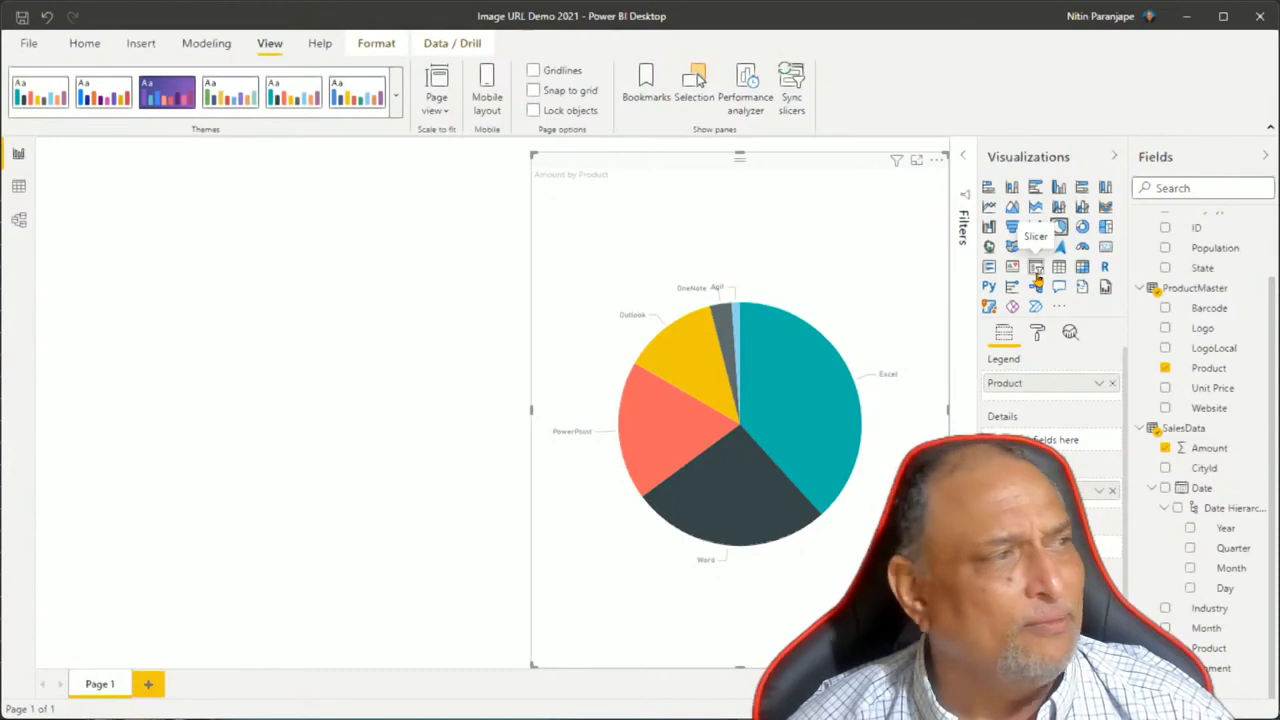
- Add a slicer to the empty part of the report page and fill it with the City Type field from CityMaster
left_click(320, 302)
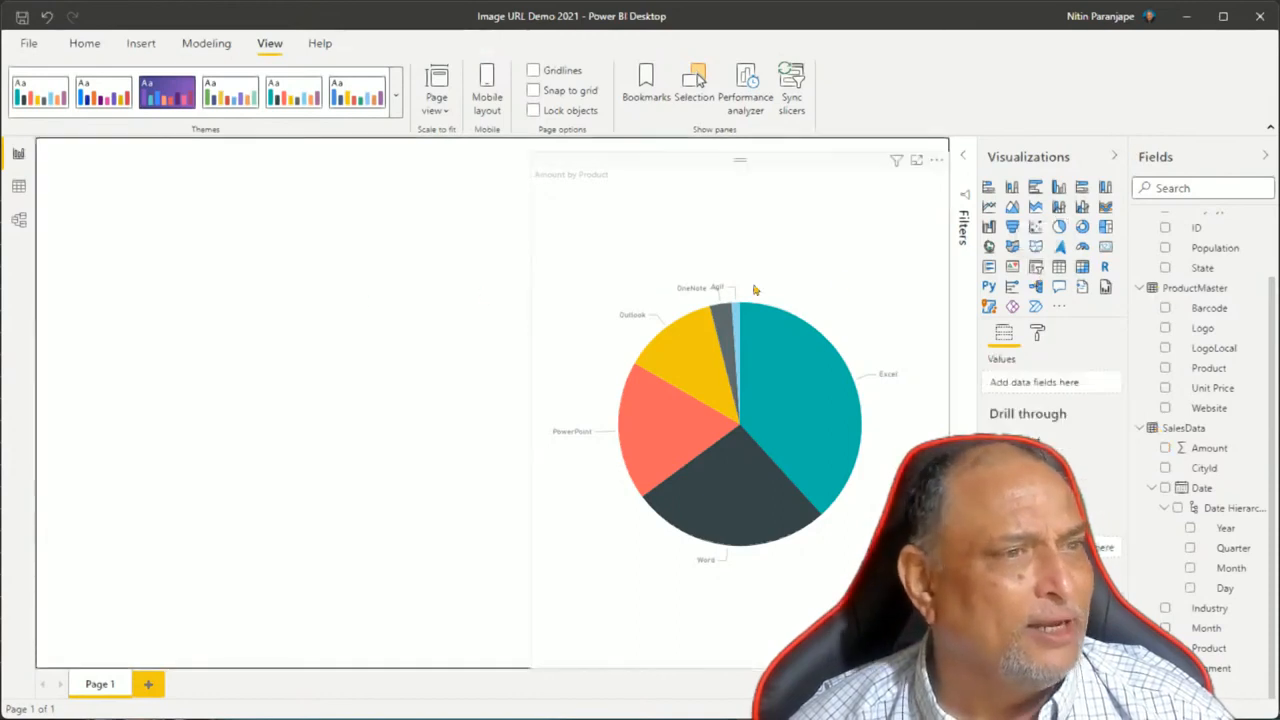
left_click(1034, 277)
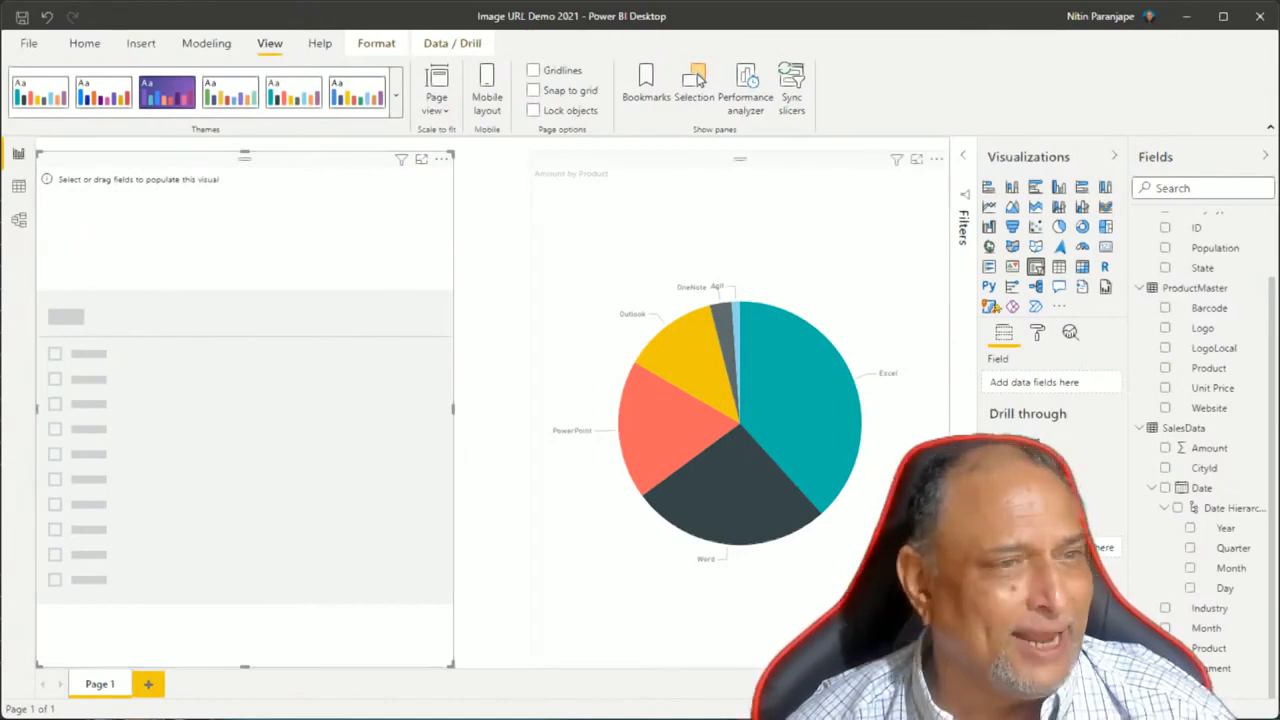
scroll(1247, 372, "up", 2)
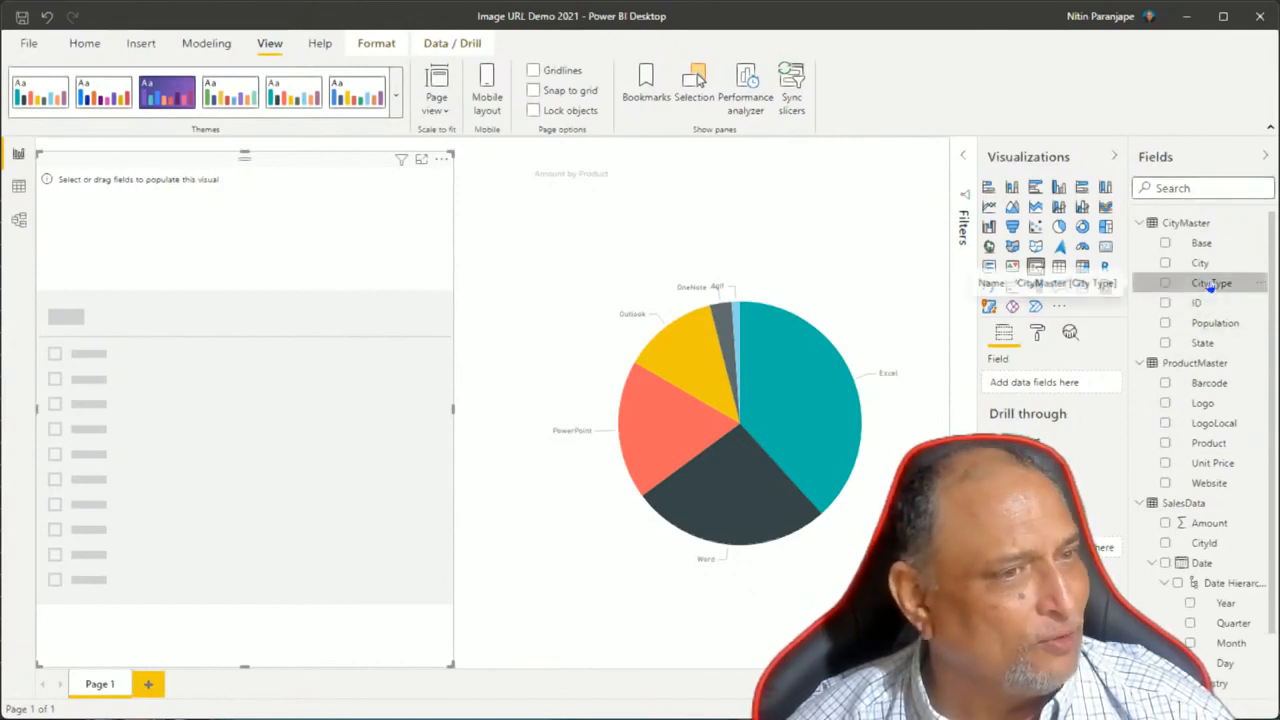
left_click_drag(1210, 285, 1063, 383)
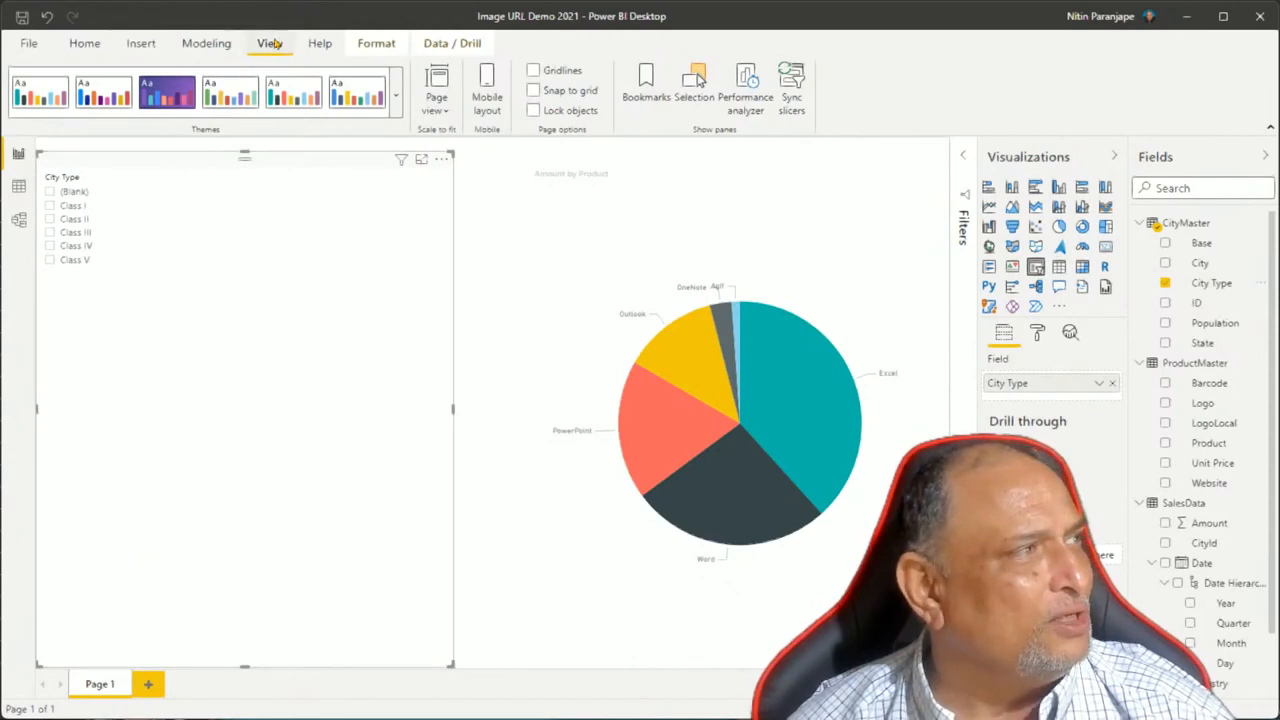
- Import the report theme from the file C:\PowerBICourse\big font power bi theme Mar 2021.json
left_click(396, 96)
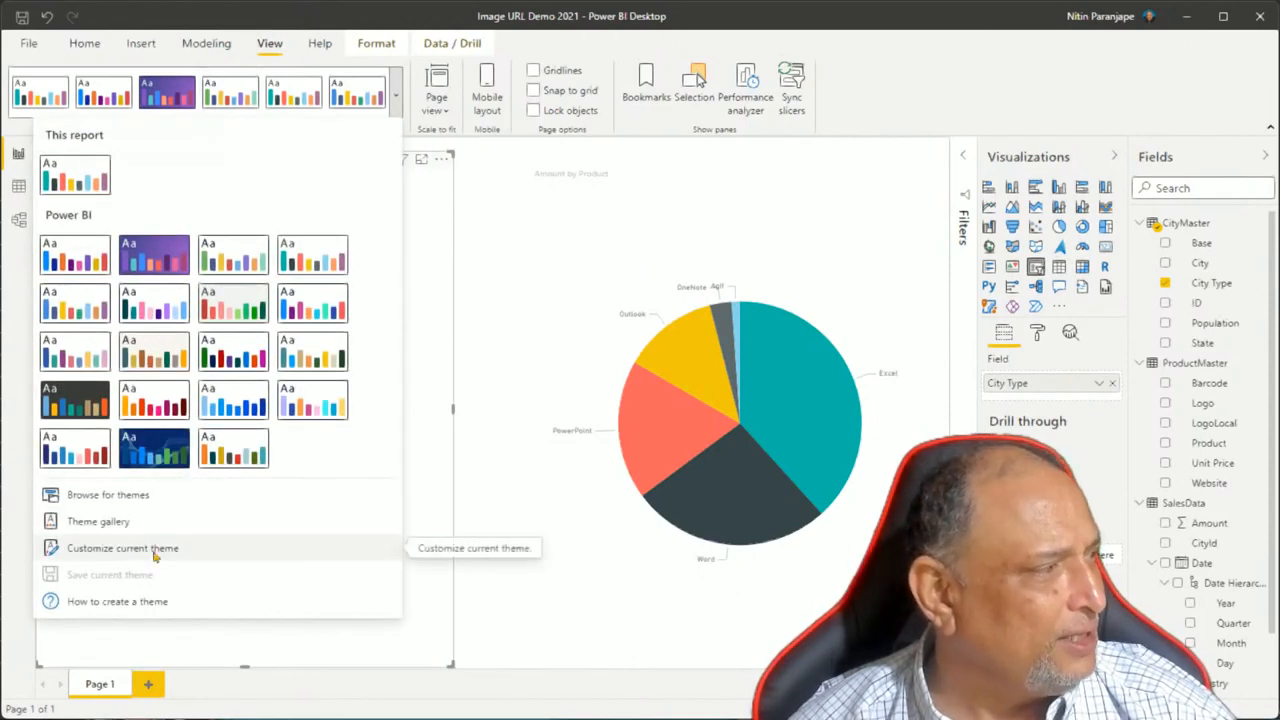
left_click(165, 500)
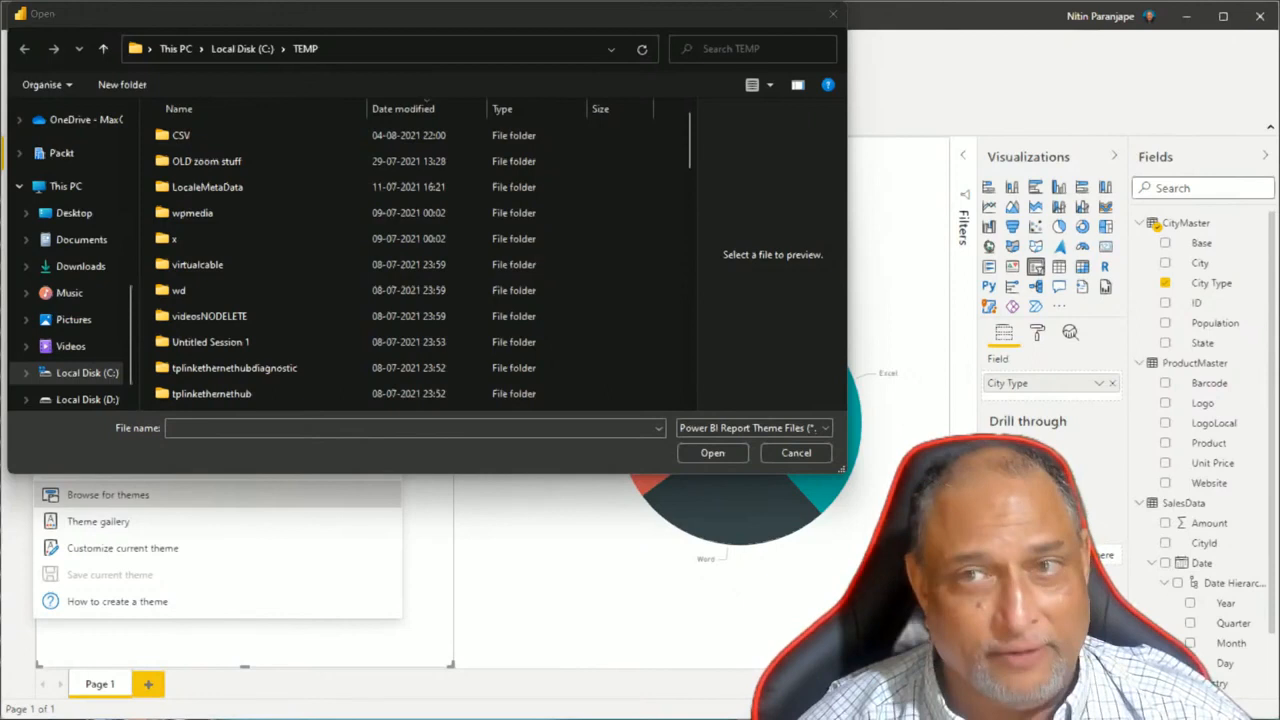
left_click(331, 428)
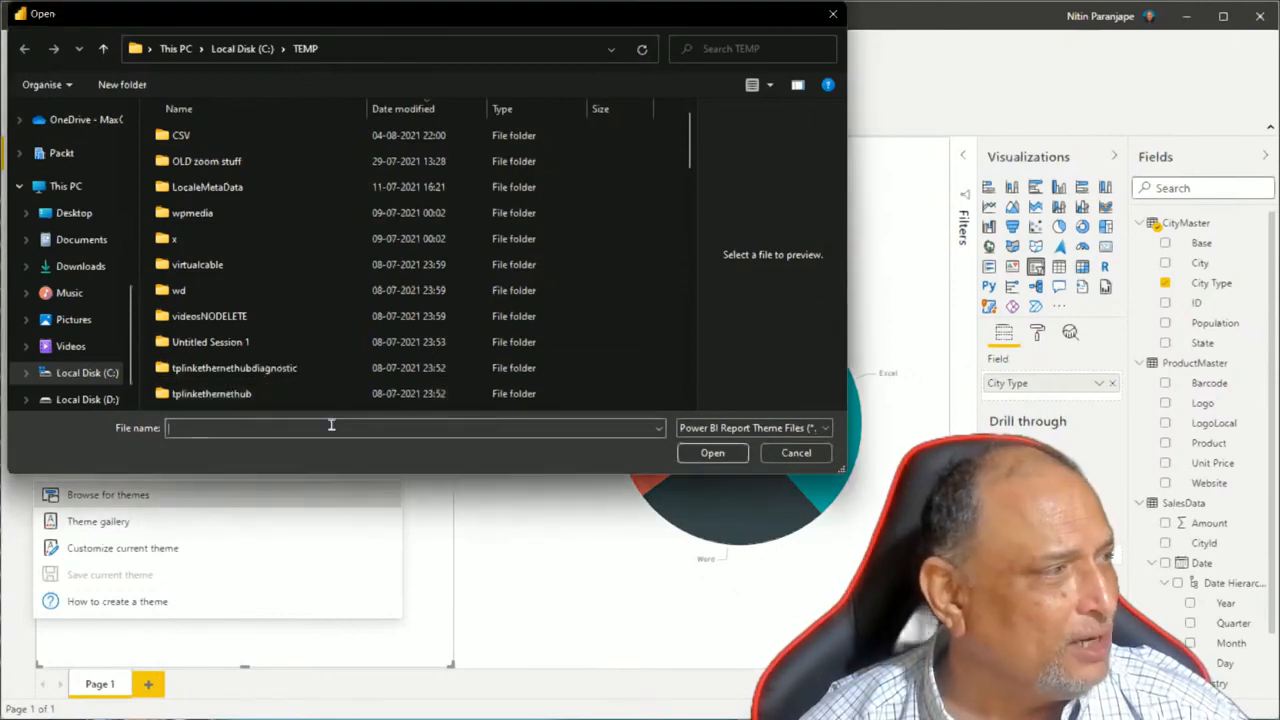
type("C:\\PowerBICourse\\big font power bi theme Mar 2021.json")
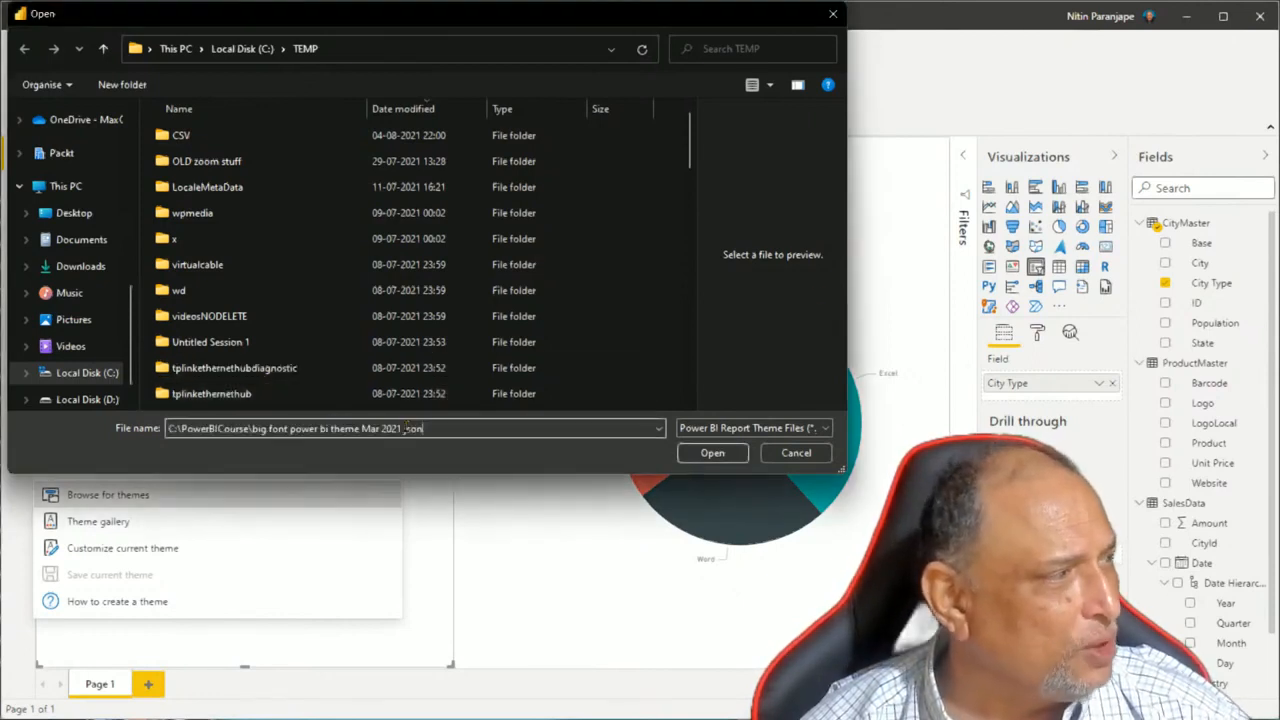
left_click(689, 453)
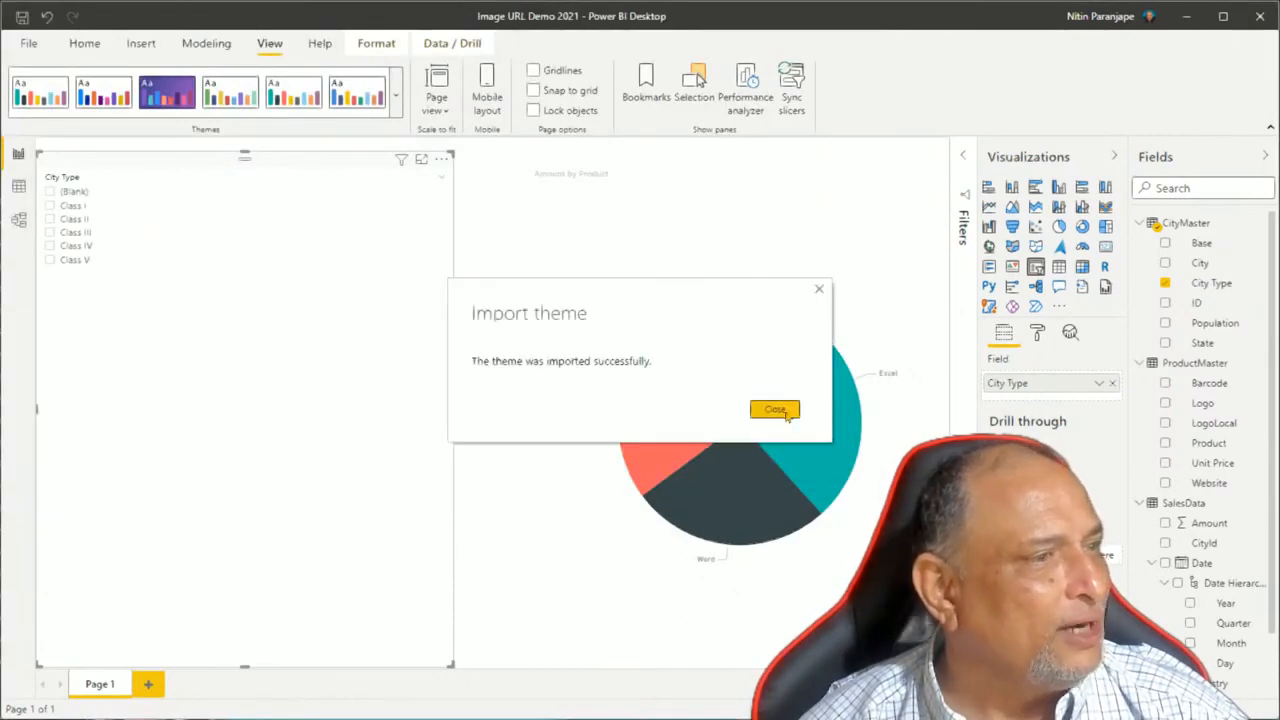
left_click(785, 414)
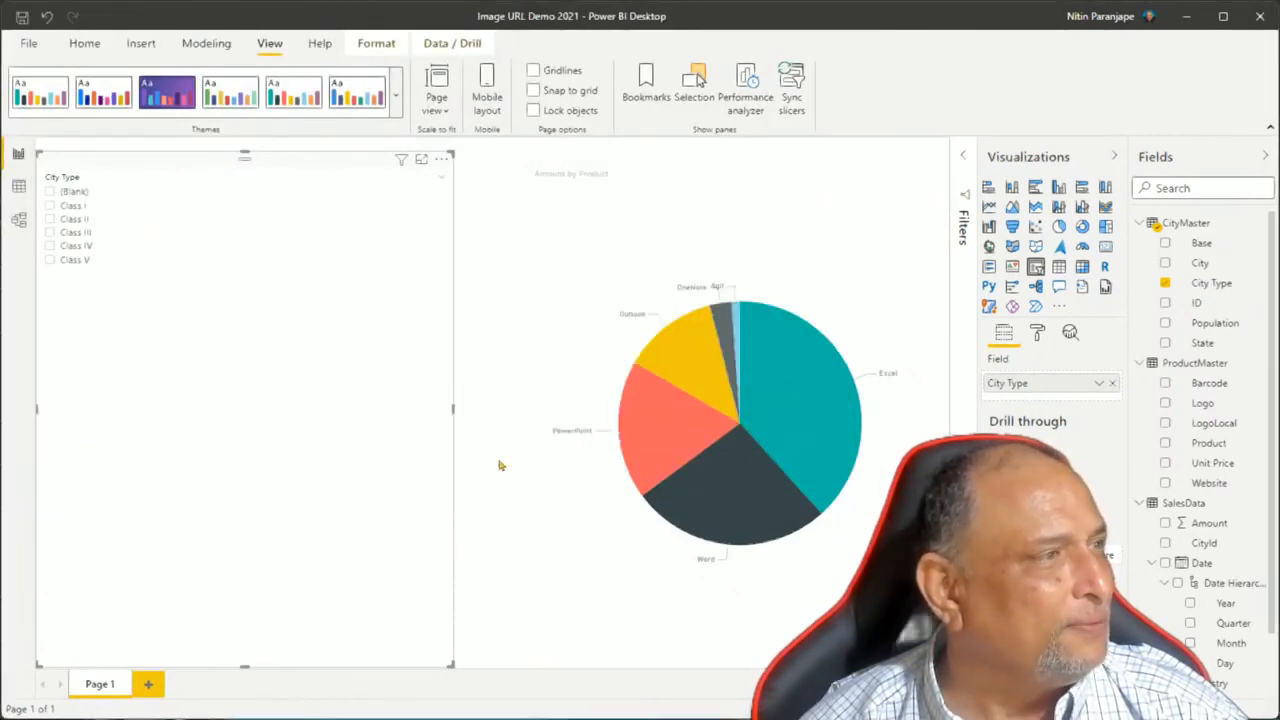
- Customize the current theme by updating it to support text formatting, increase the general text font size, and apply the changes
left_click(395, 95)
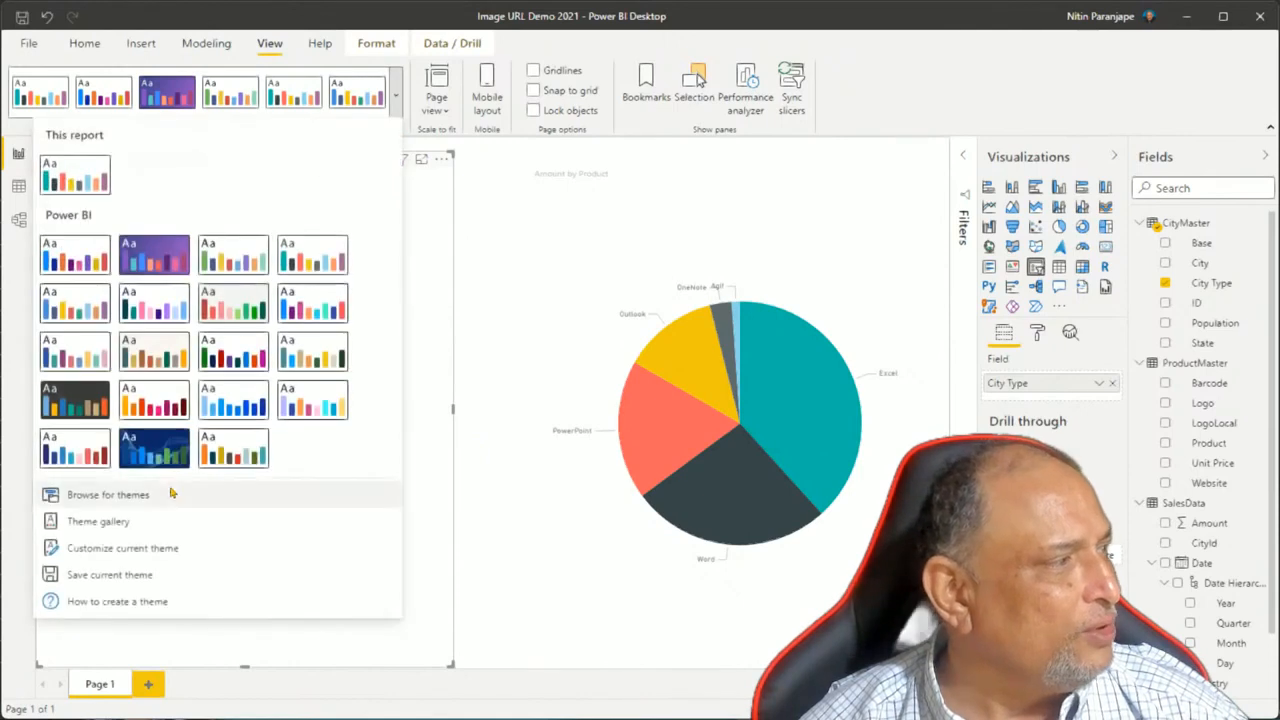
left_click(178, 550)
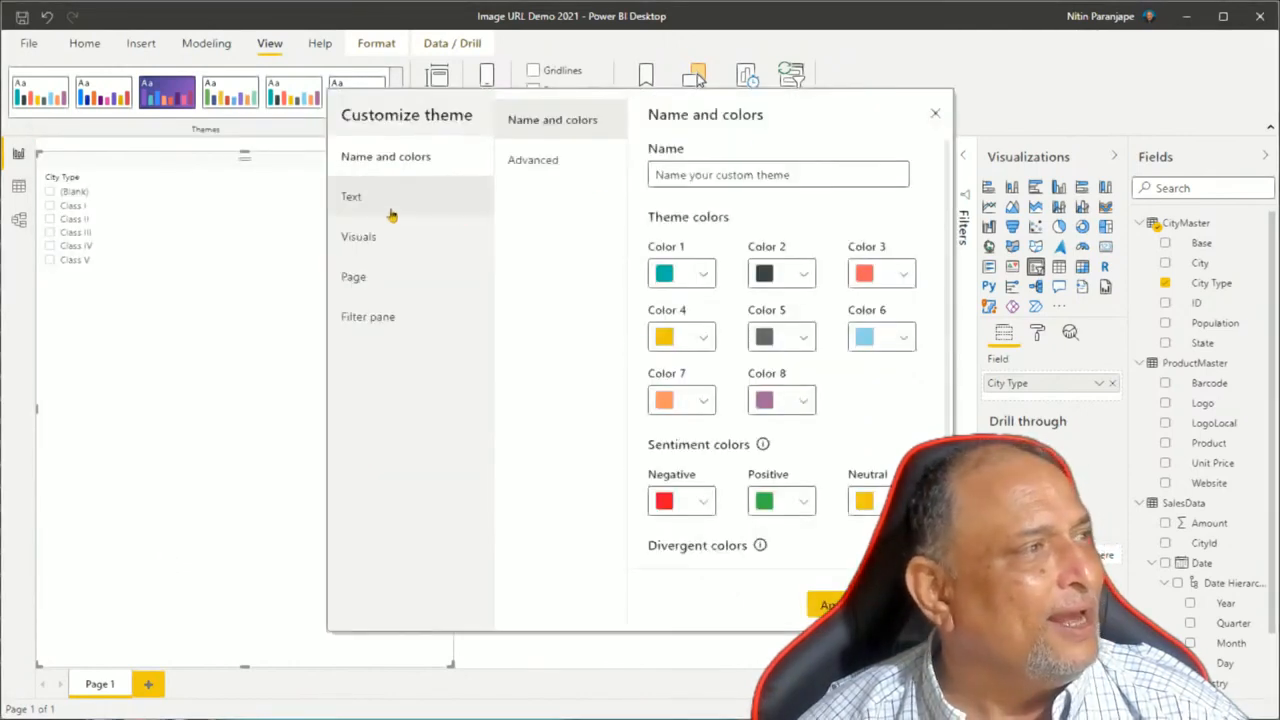
left_click(395, 208)
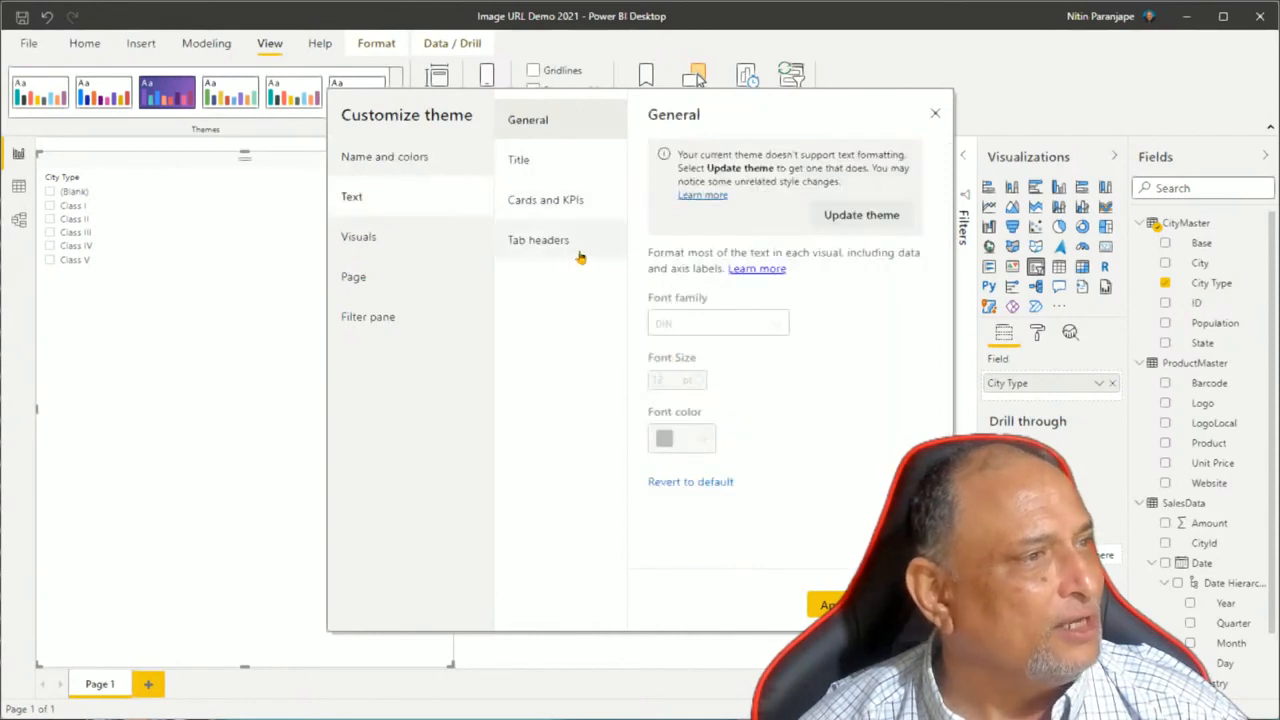
left_click(868, 216)
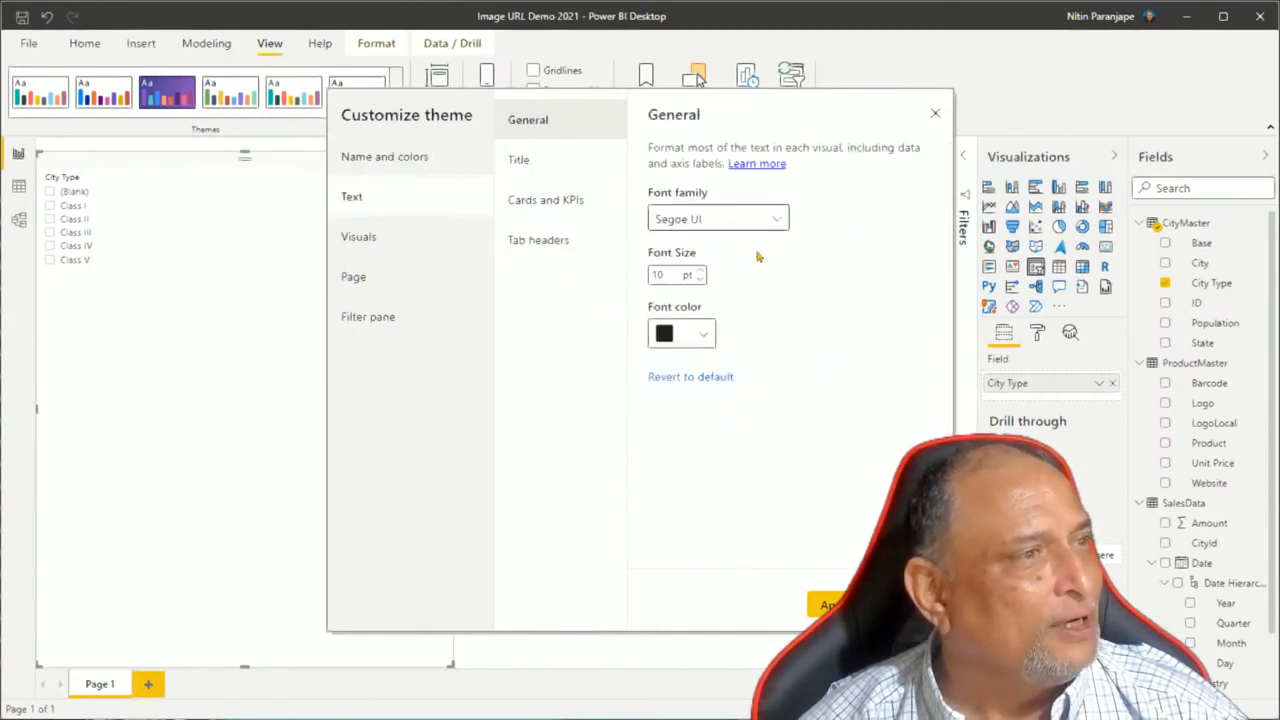
left_click(702, 271)
left_click(702, 273)
left_click(826, 605)
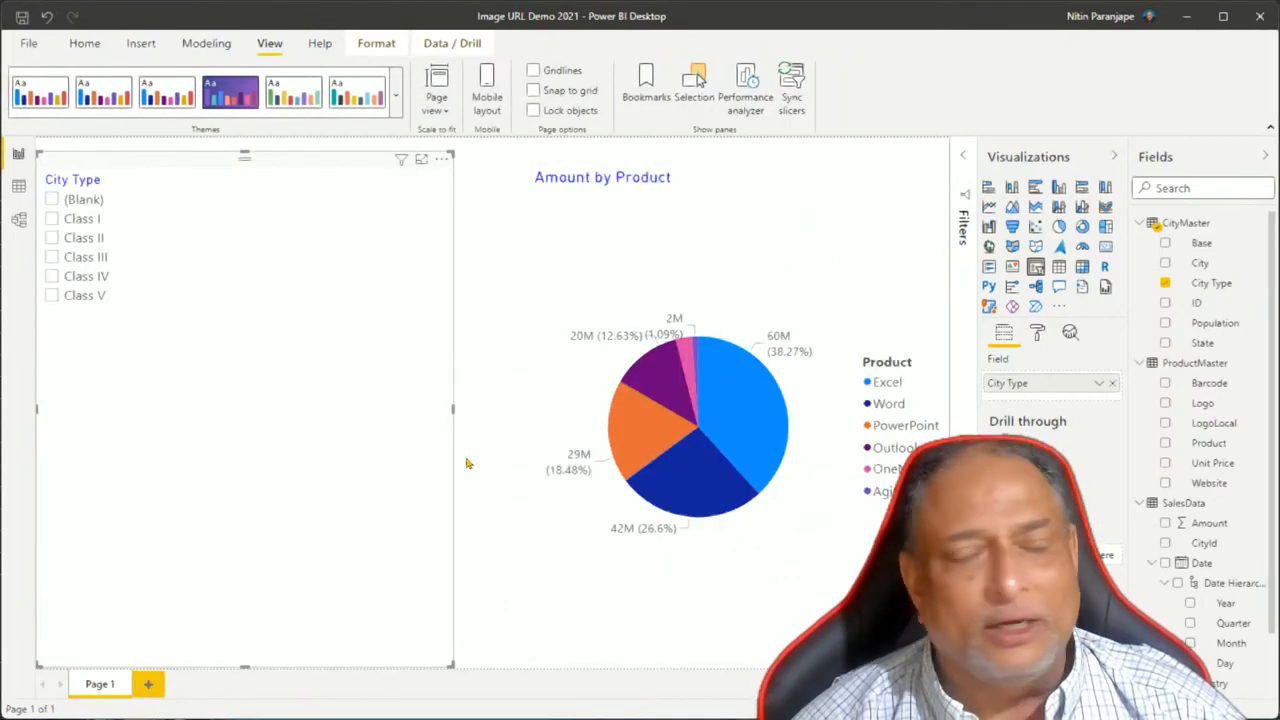
- Filter the pie chart with the City Type slicer, trying (Blank), Class I, Class II and Class III and ending on Class V
left_click(53, 201)
left_click(52, 219)
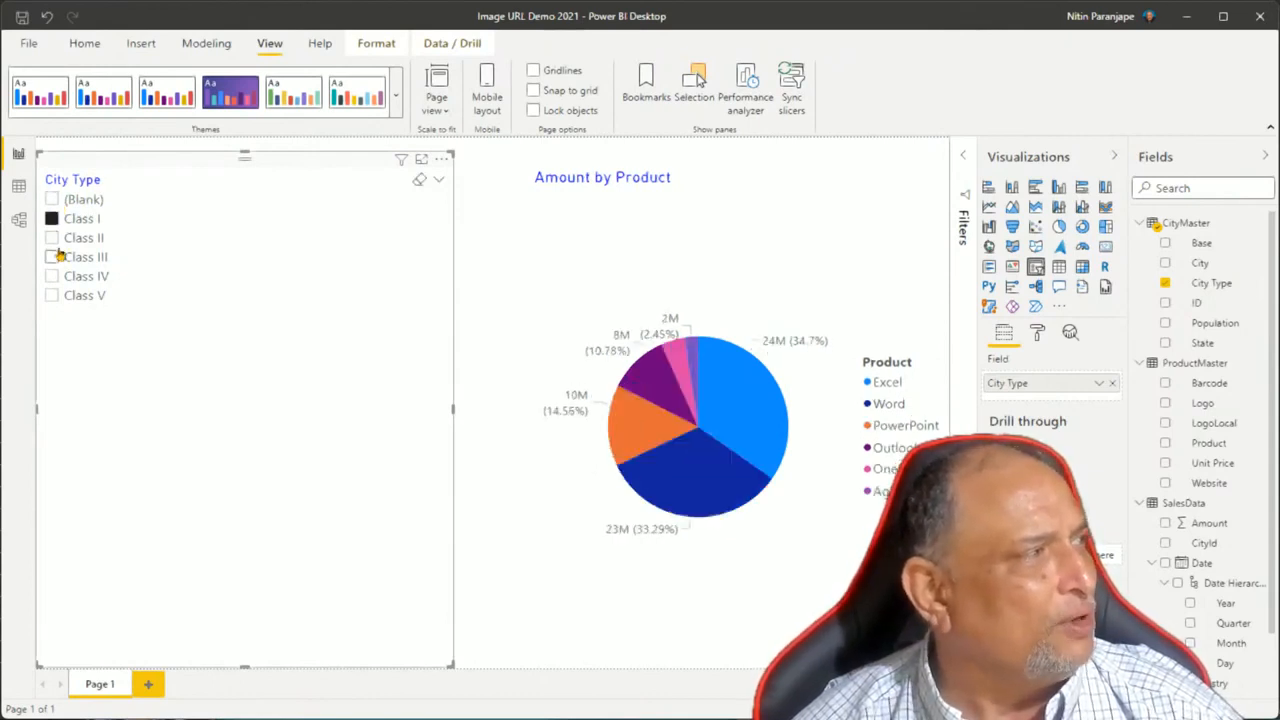
left_click(52, 258)
left_click(52, 296)
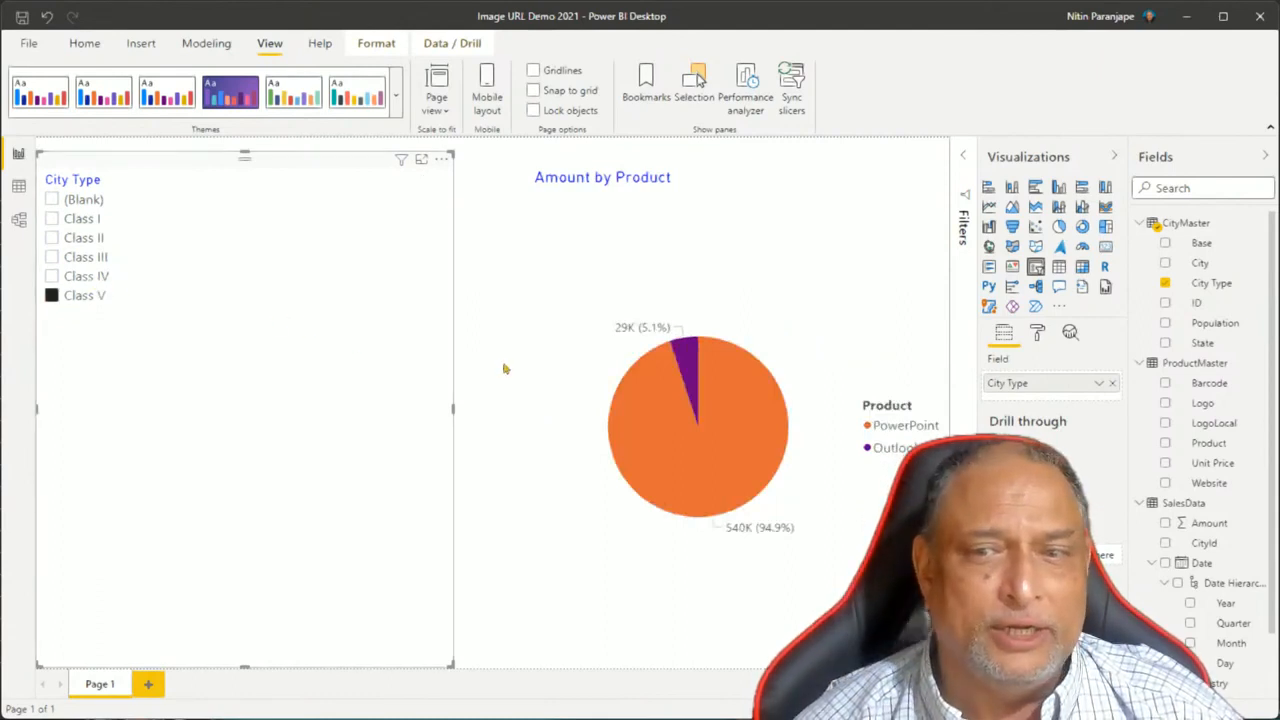
left_click(53, 258)
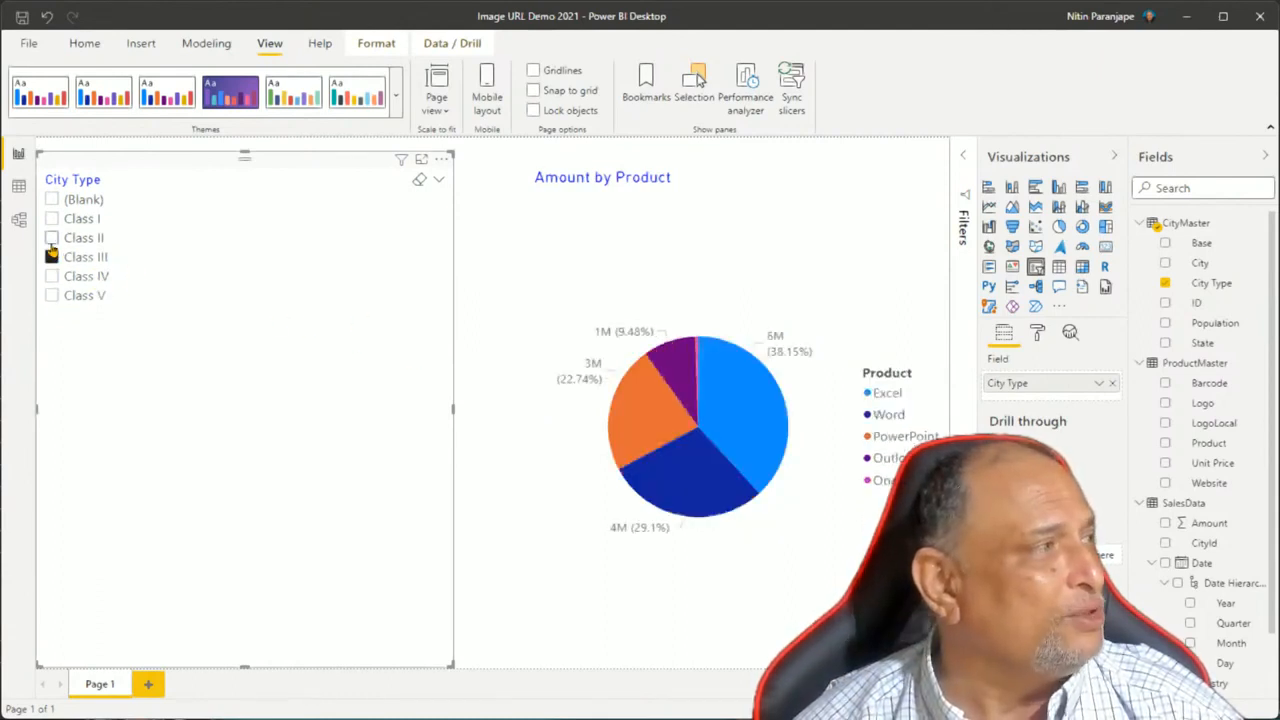
left_click(52, 240)
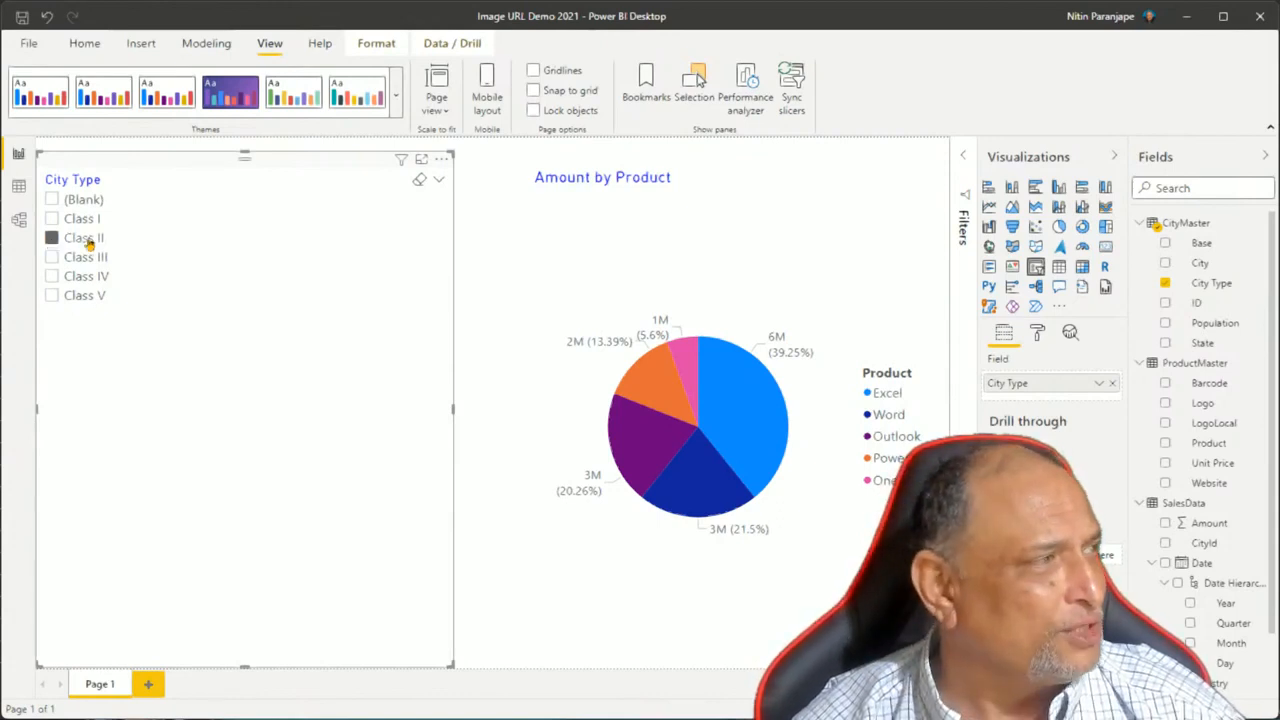
left_click(50, 238)
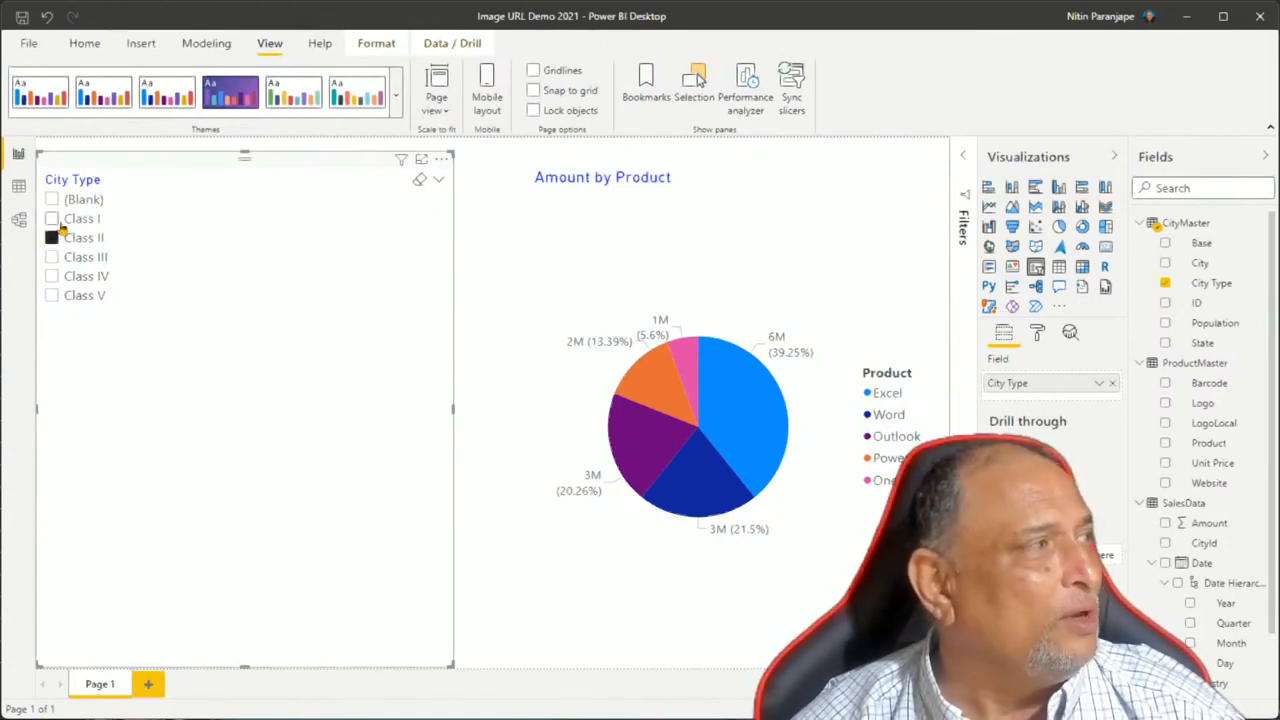
left_click(51, 218)
left_click(51, 257)
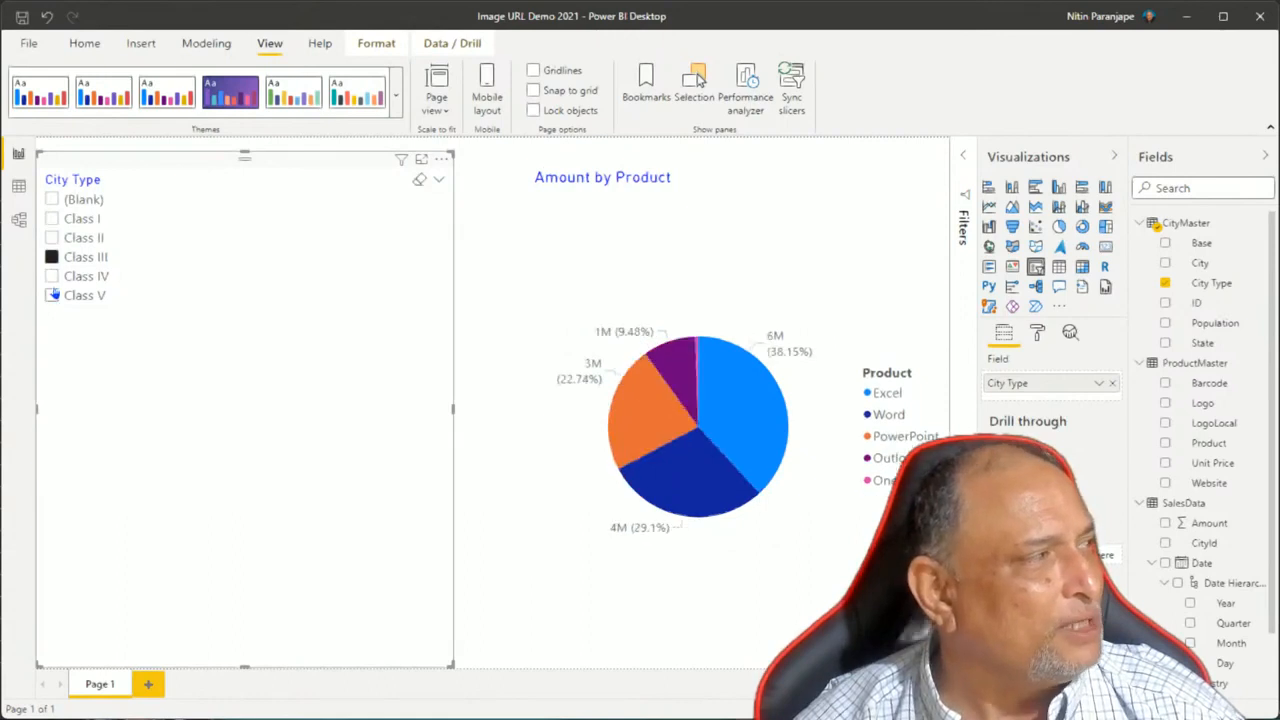
left_click(51, 295)
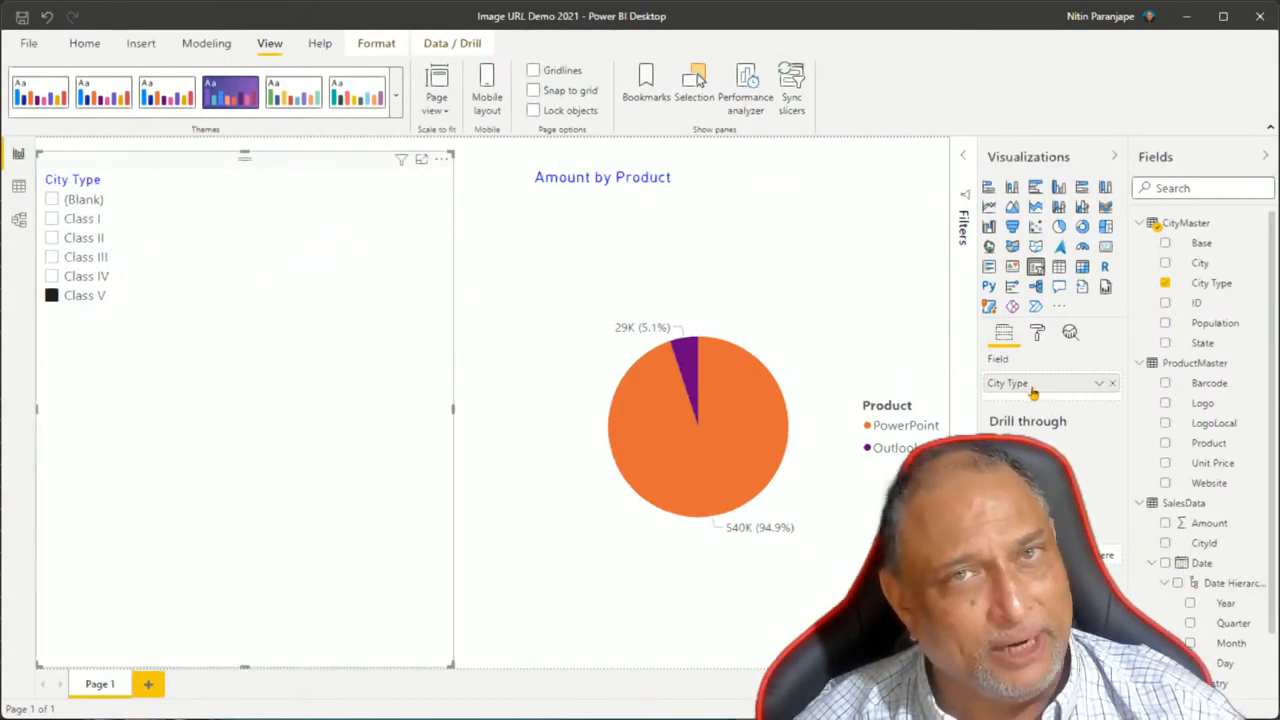
- Open the selection controls in the City Type slicer's formatting settings
left_click(698, 162)
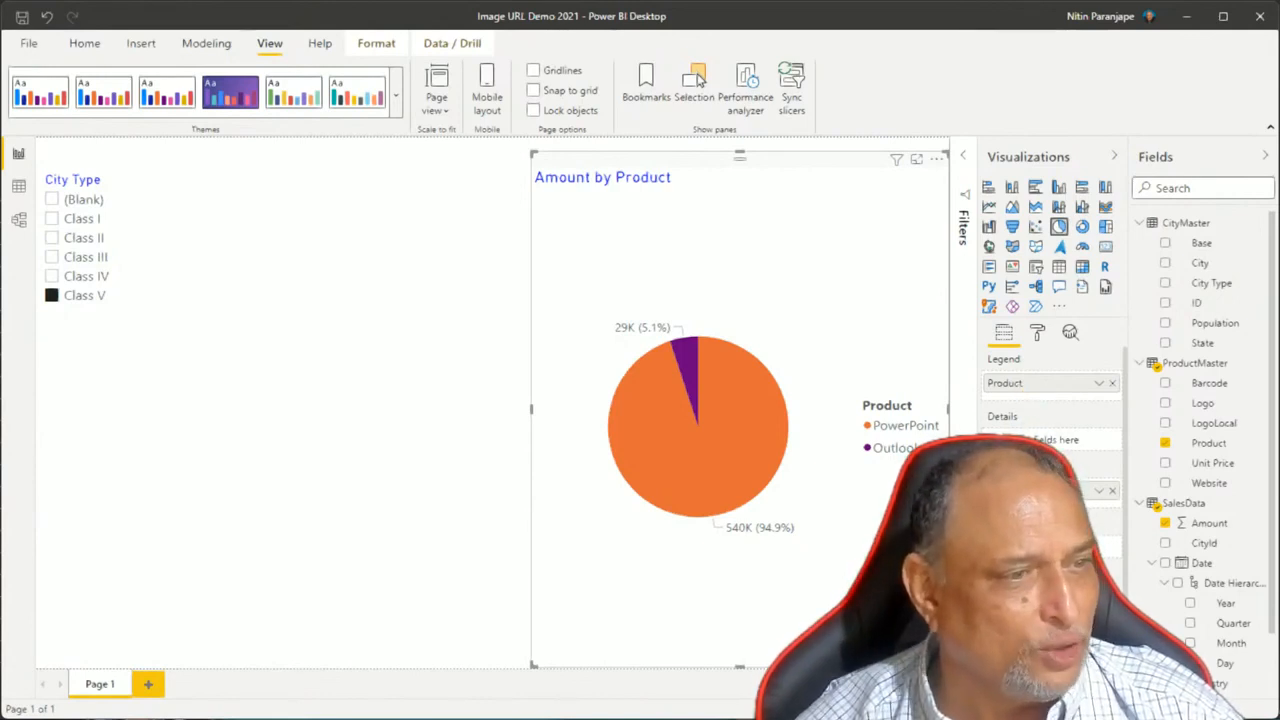
left_click(278, 347)
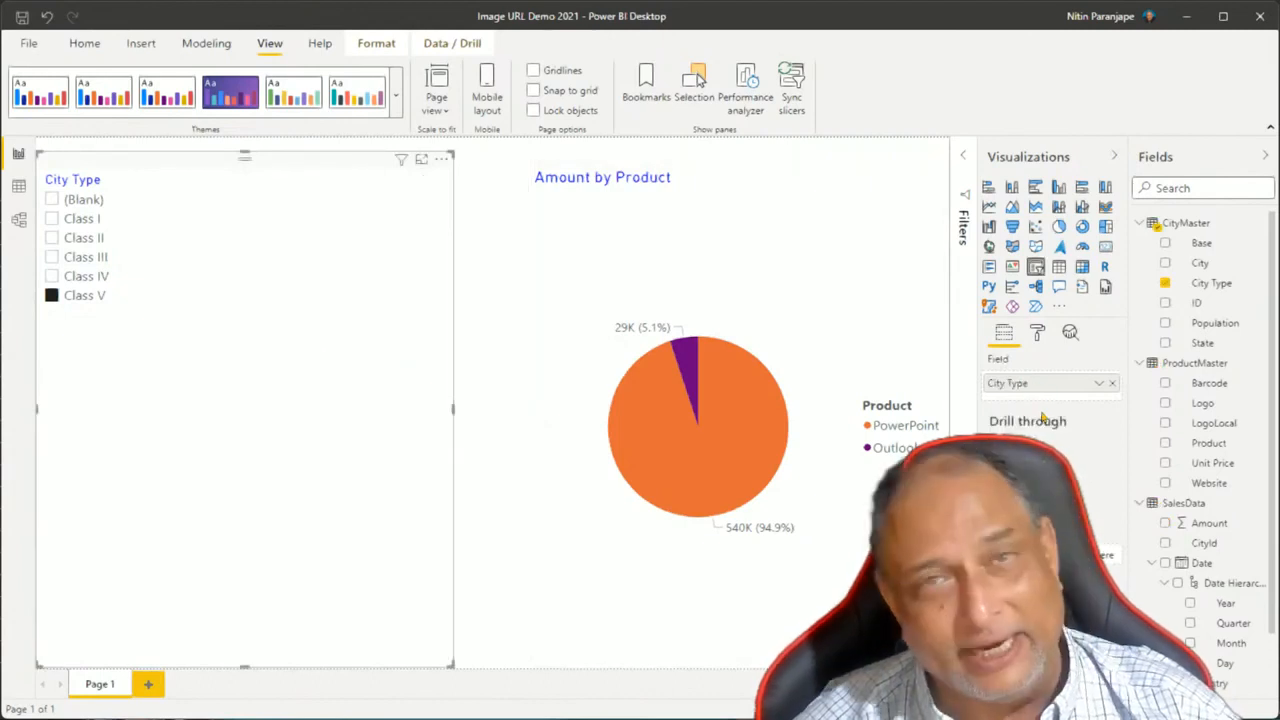
left_click(1042, 338)
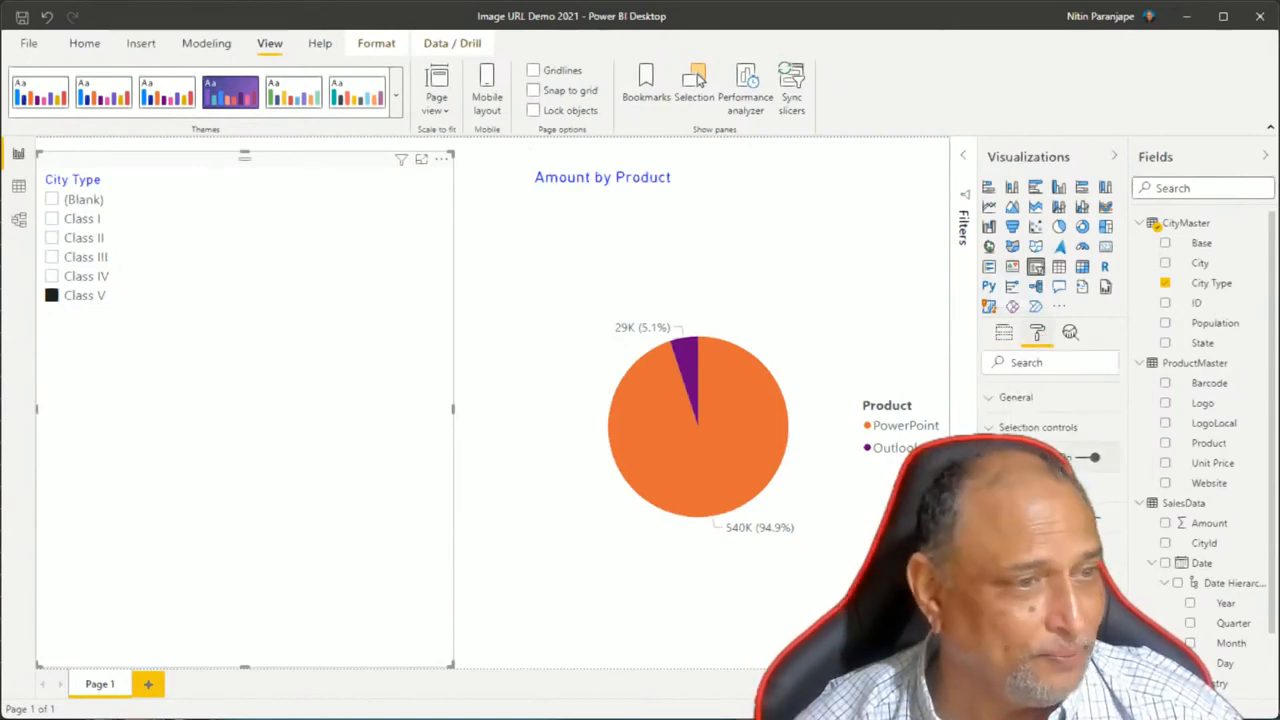
left_click(989, 428)
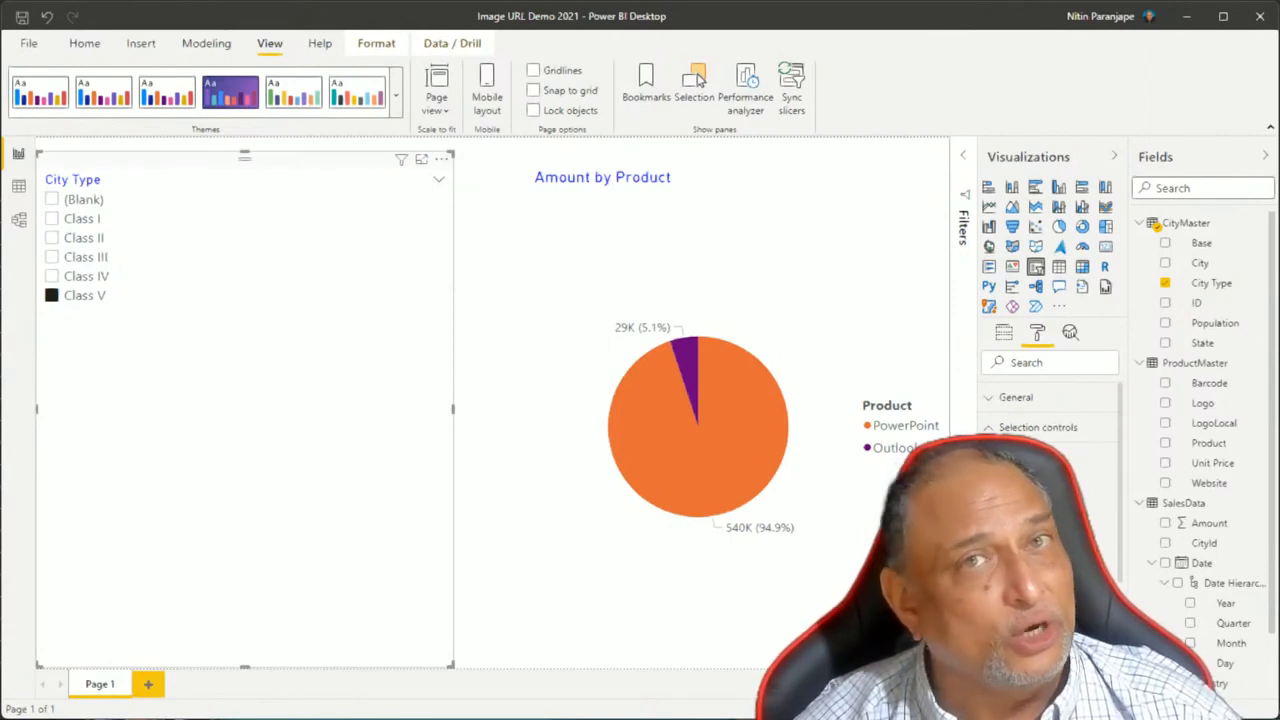
- Add Class IV, Class I and (Blank) to the City Type slicer's selection, and clear all its selections
left_click(52, 276, "ctrl")
left_click(52, 218, "ctrl")
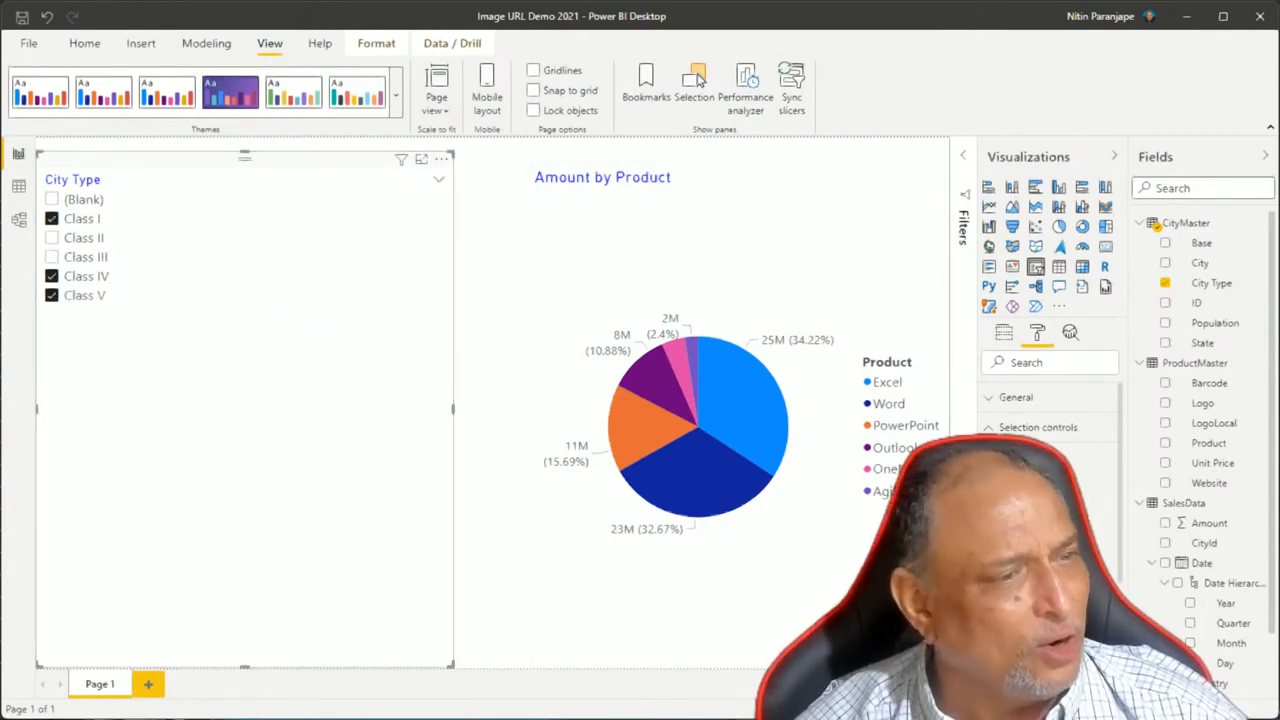
left_click(53, 202)
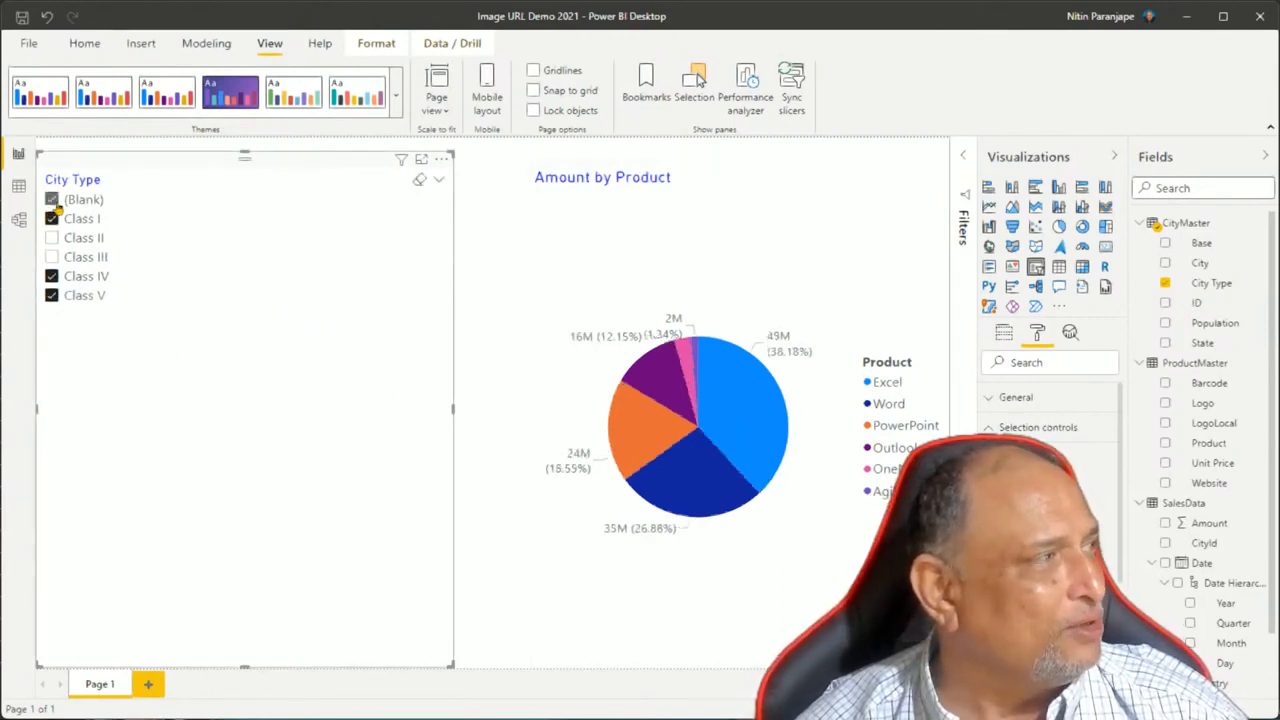
left_click(428, 183)
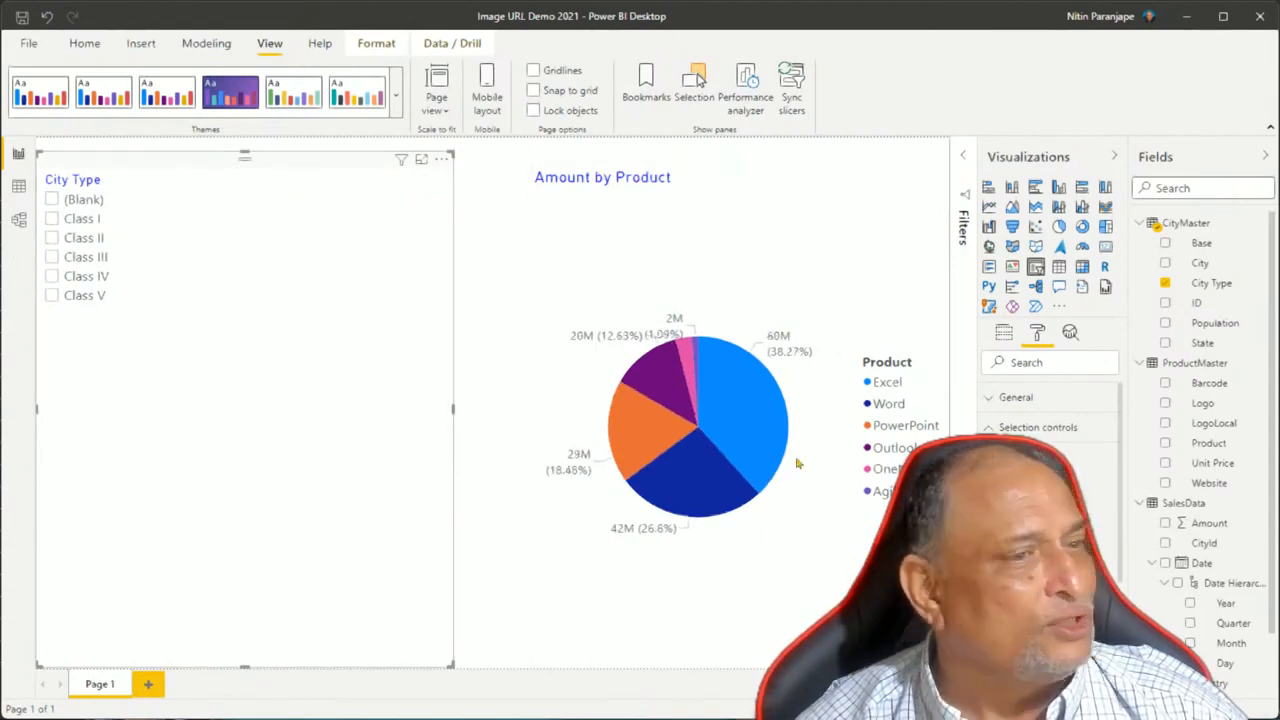
- Turn off Multi-select with CTRL for the slicer, try selecting Class I, Class III and Class V together, and clear the selection
left_click(1021, 427)
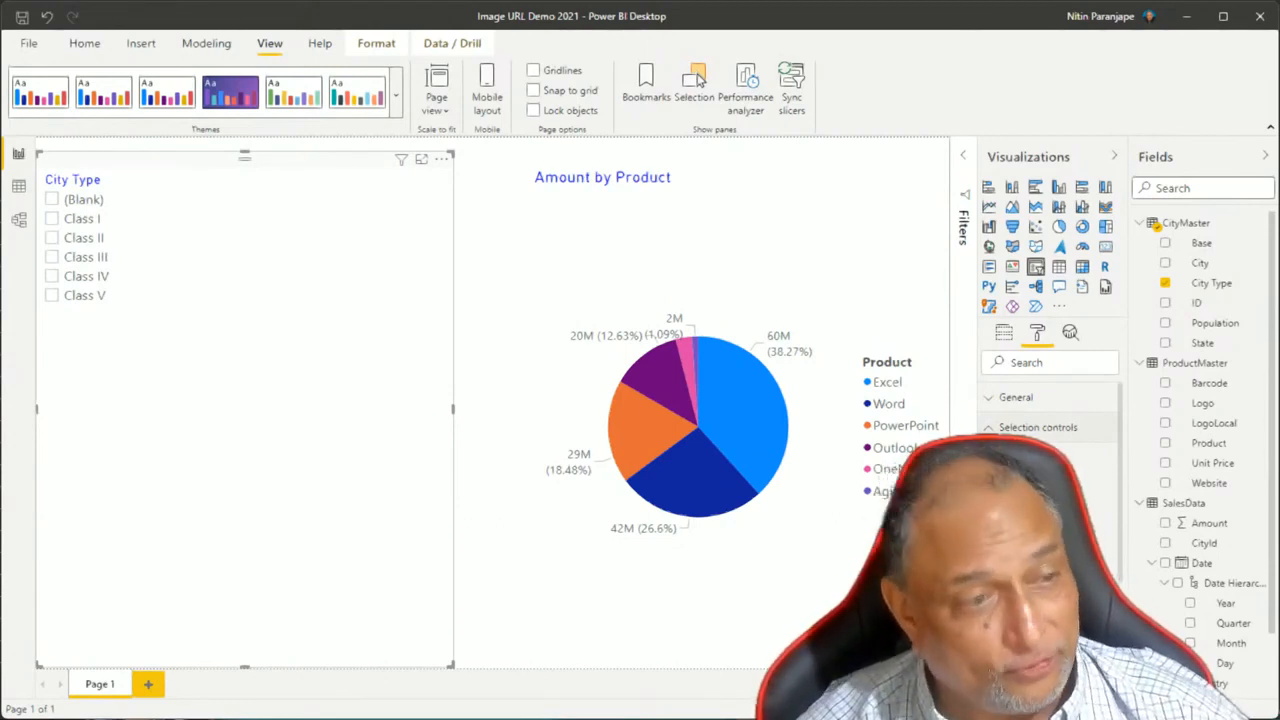
left_click(51, 218)
left_click(51, 257)
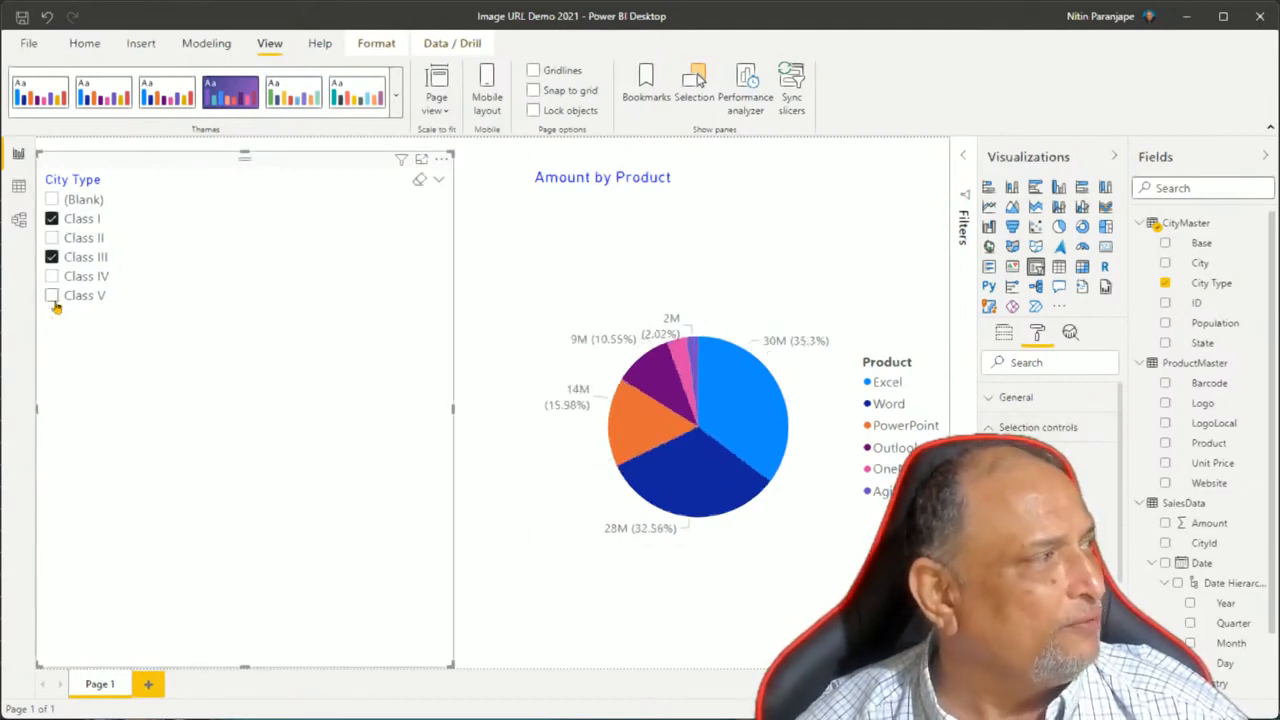
left_click(51, 295)
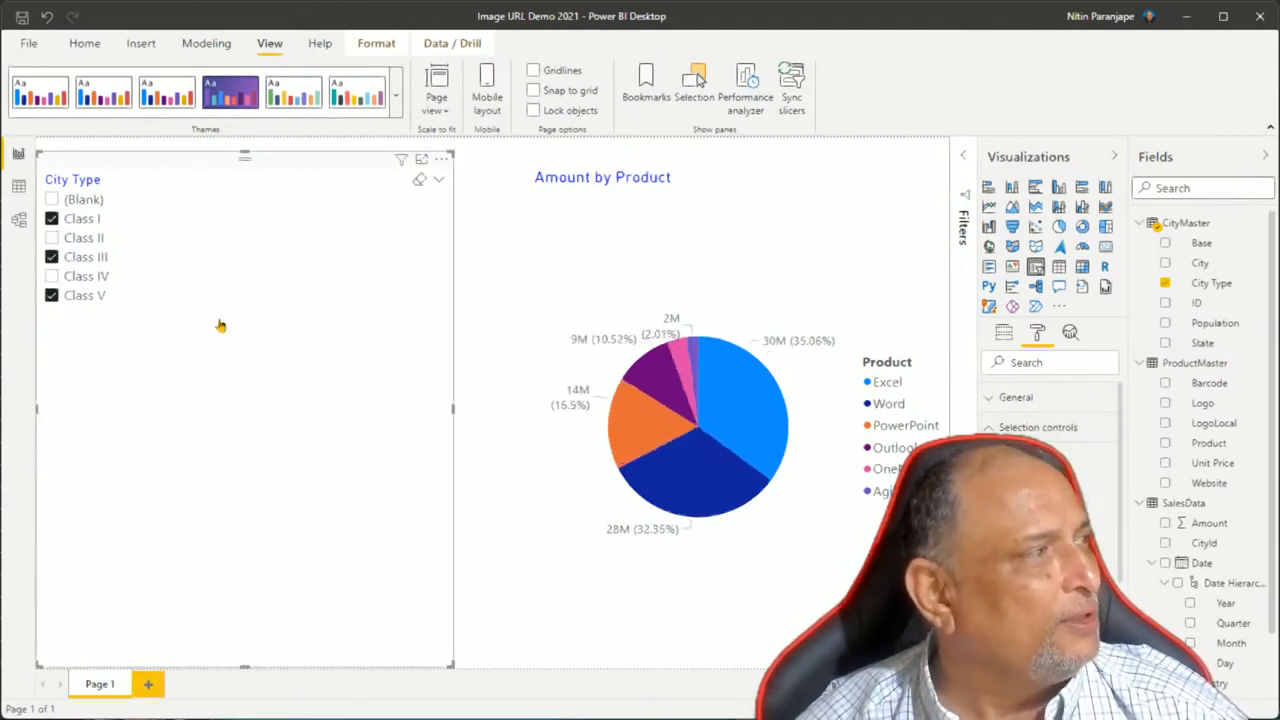
left_click(419, 181)
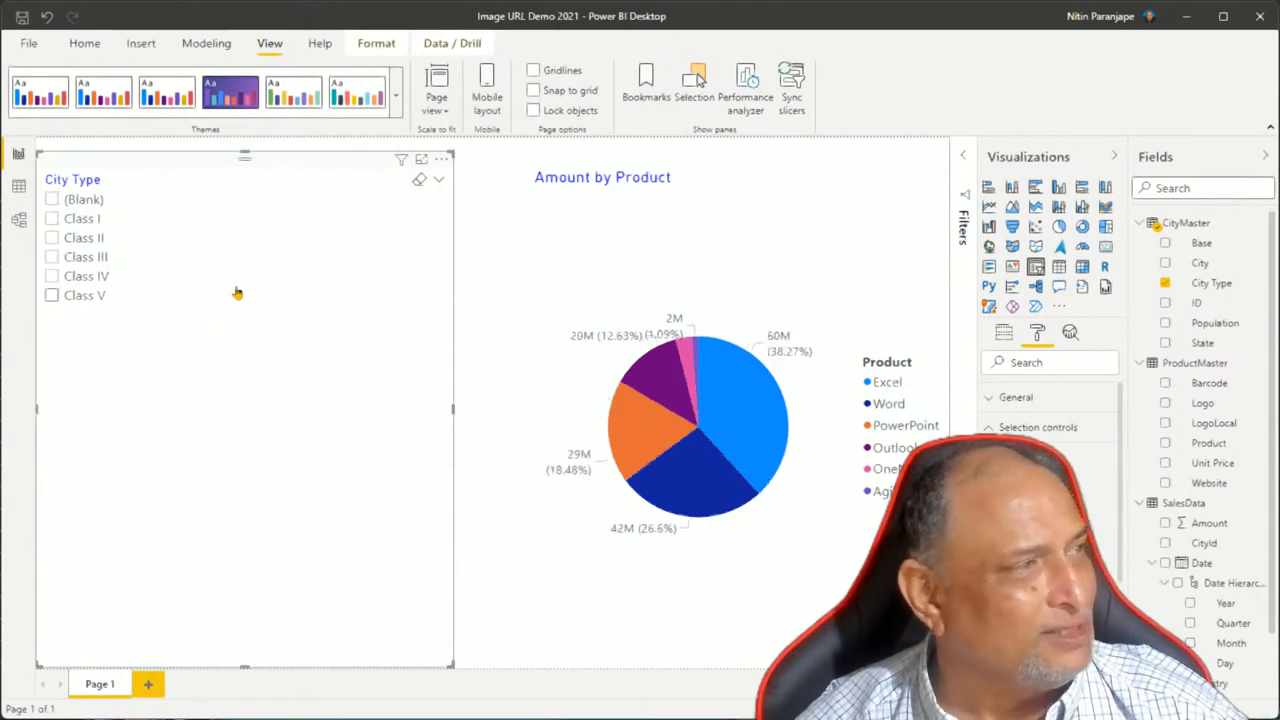
- Change the City Type slicer to the Dropdown style and shrink its height to fit the collapsed box
left_click(438, 180)
left_click(458, 225)
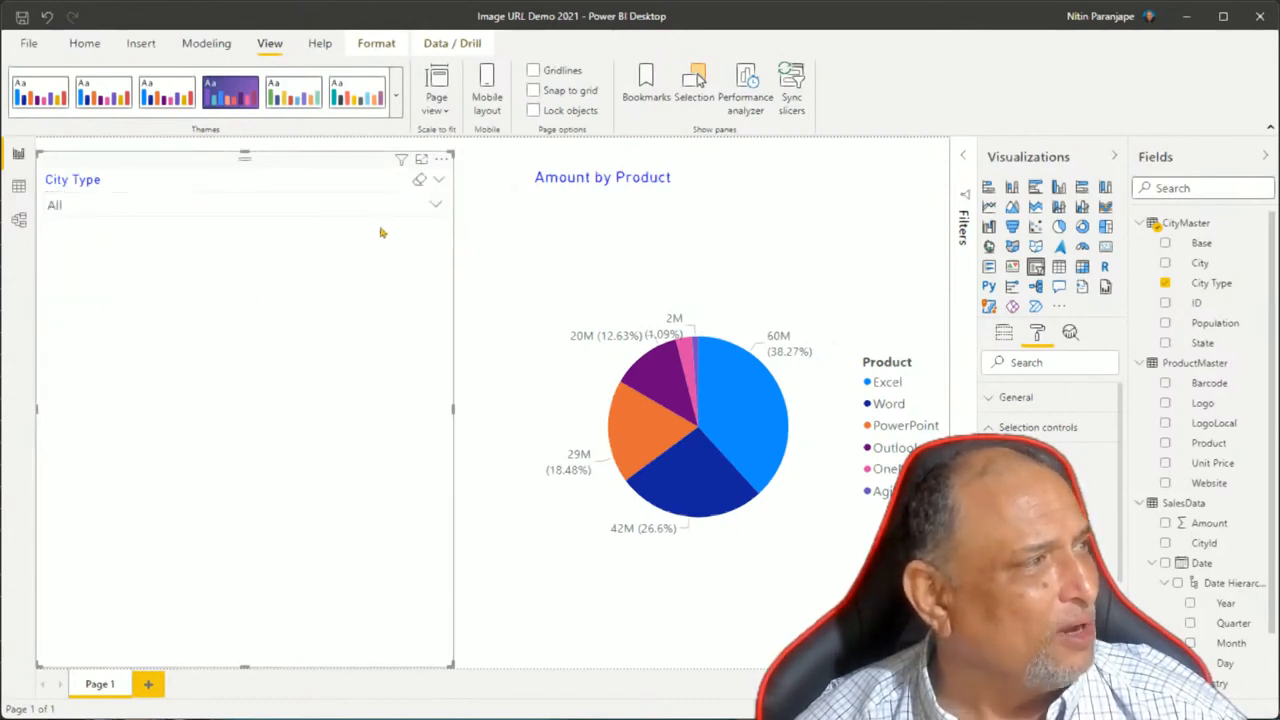
left_click_drag(243, 666, 262, 593)
left_click_drag(279, 540, 345, 228)
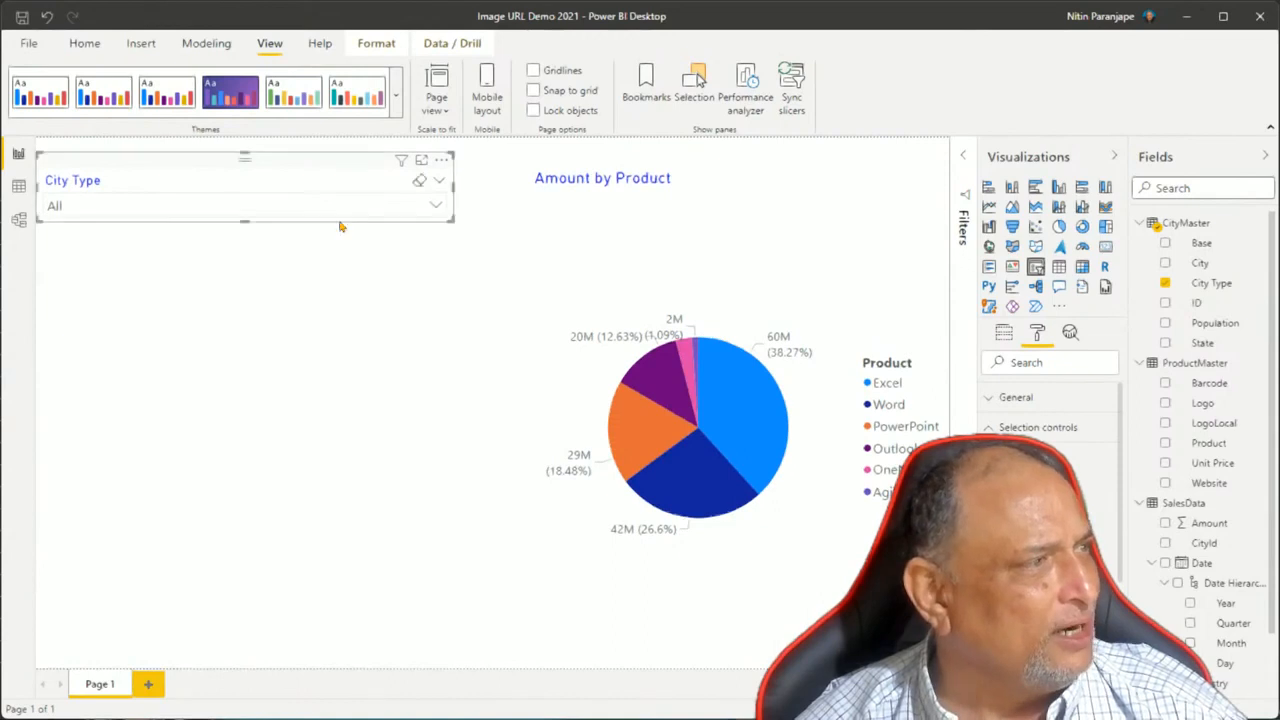
- Filter the pie chart by Class II, Class IV and Class V from the City Type dropdown, and collapse the dropdown
left_click(436, 207)
left_click(56, 268)
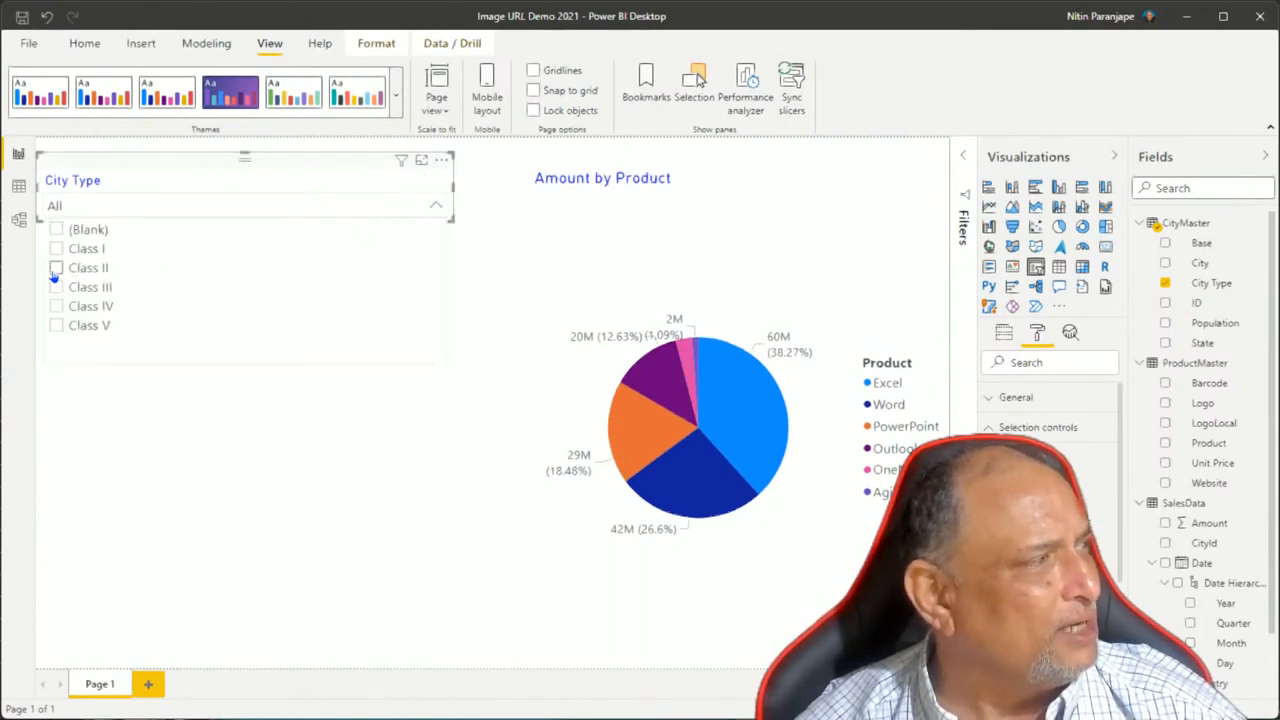
left_click(57, 306)
left_click(56, 326)
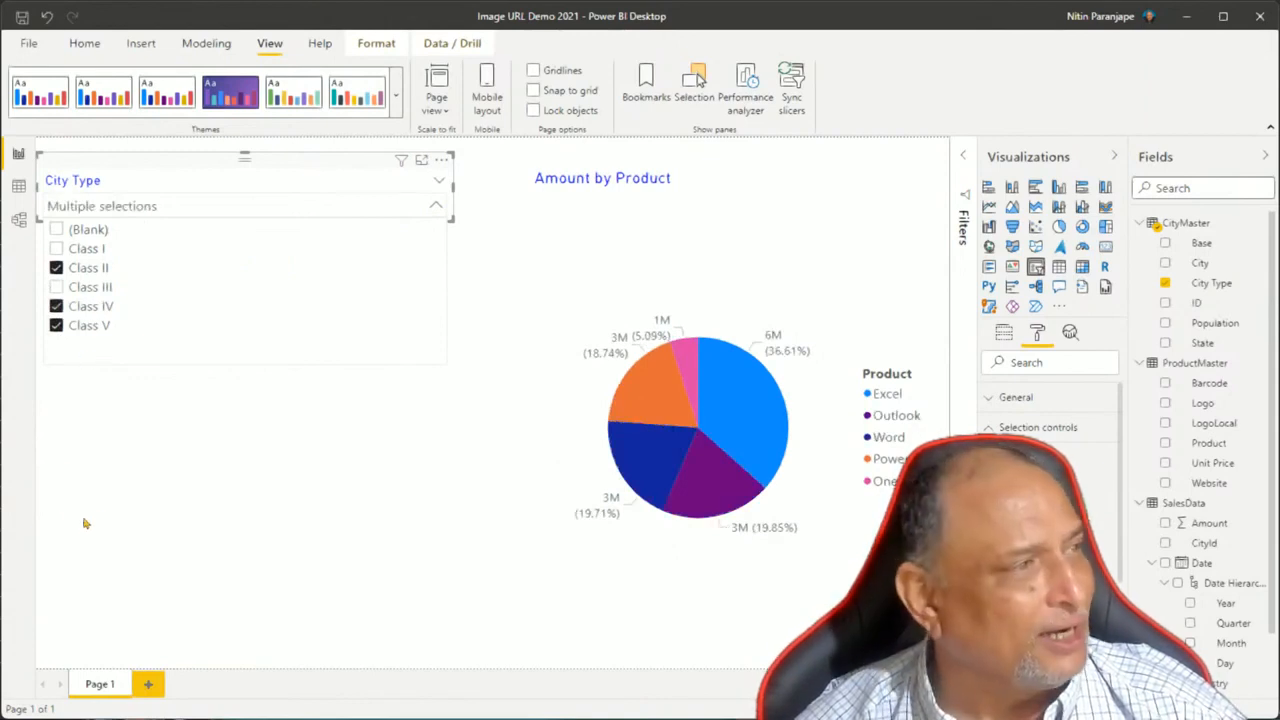
left_click(236, 532)
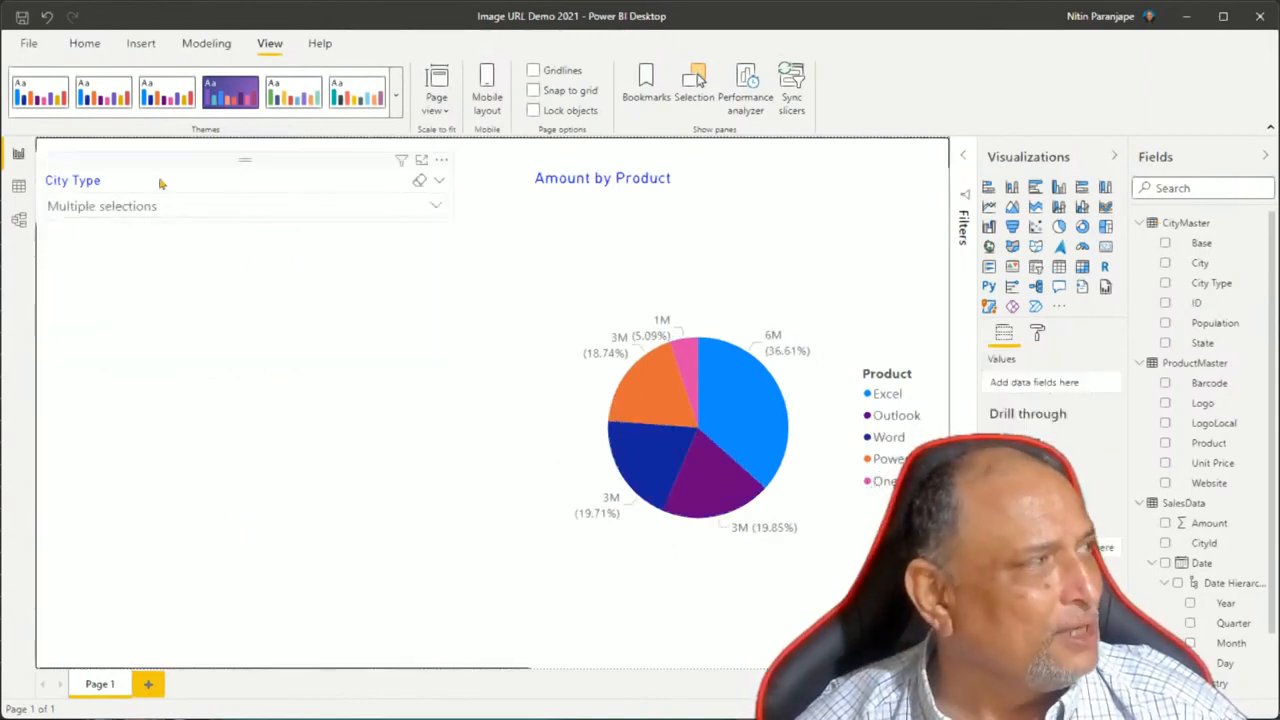
- Switch the City Type slicer back to the List style, enlarge it vertically and clear its selections
left_click(440, 188)
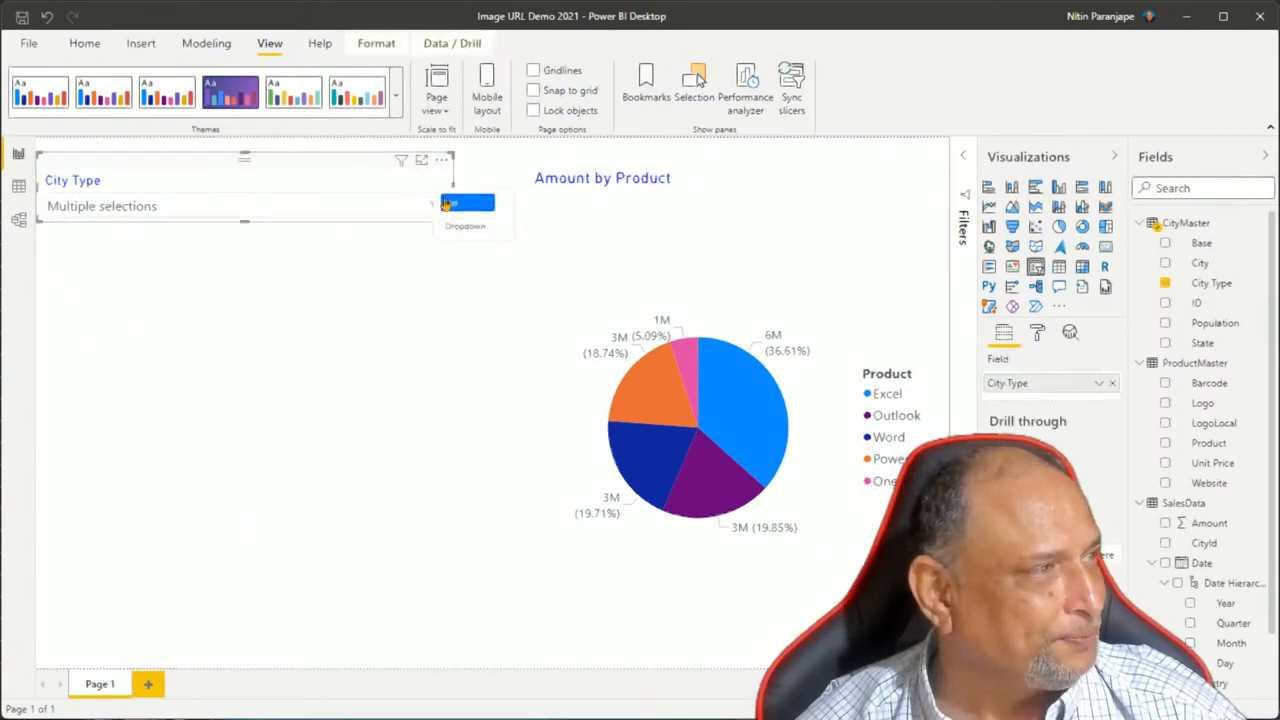
left_click(458, 200)
left_click_drag(246, 219, 263, 500)
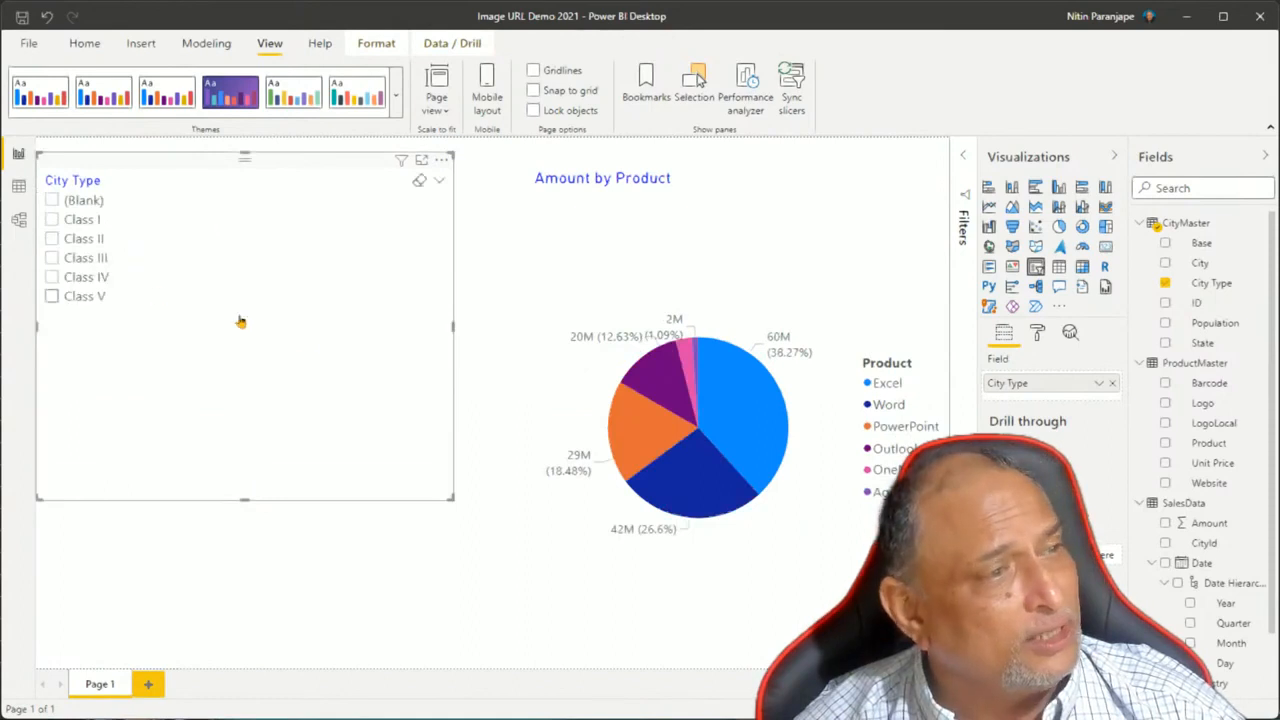
- Replace City Type in the slicer with State from CityMaster and add City below it to form a hierarchy
left_click(1114, 384)
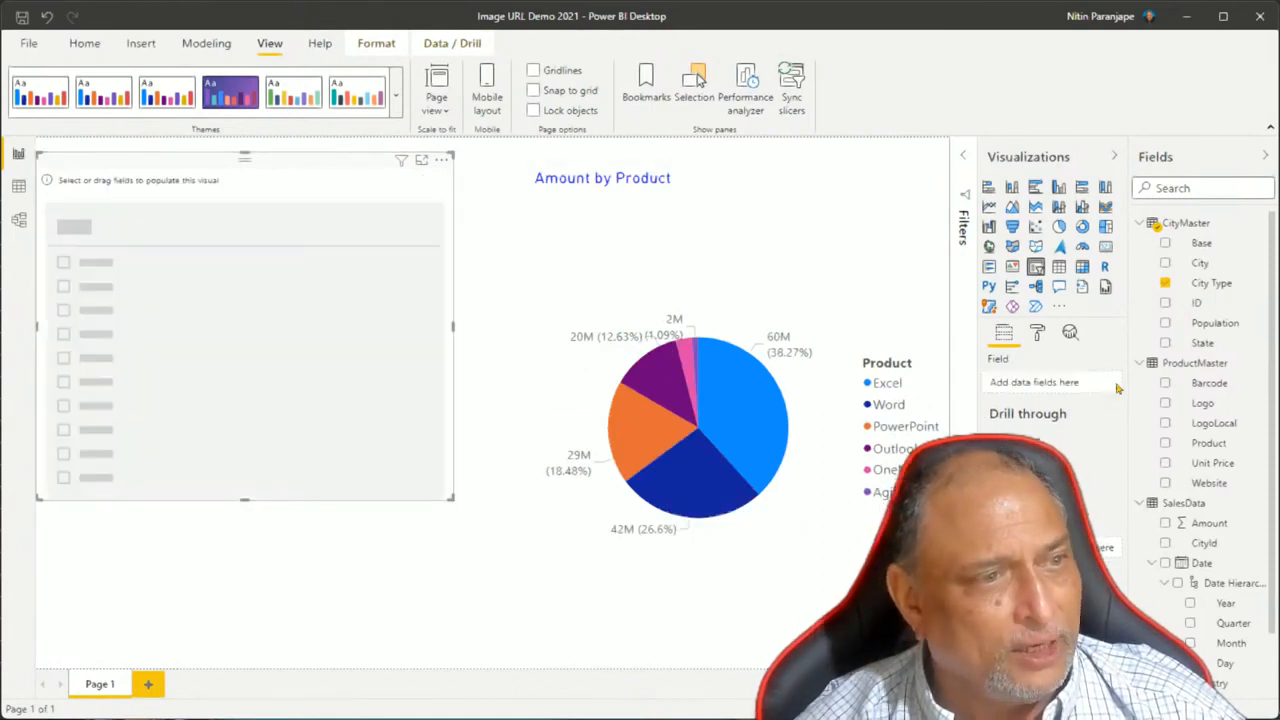
left_click_drag(1205, 343, 1060, 384)
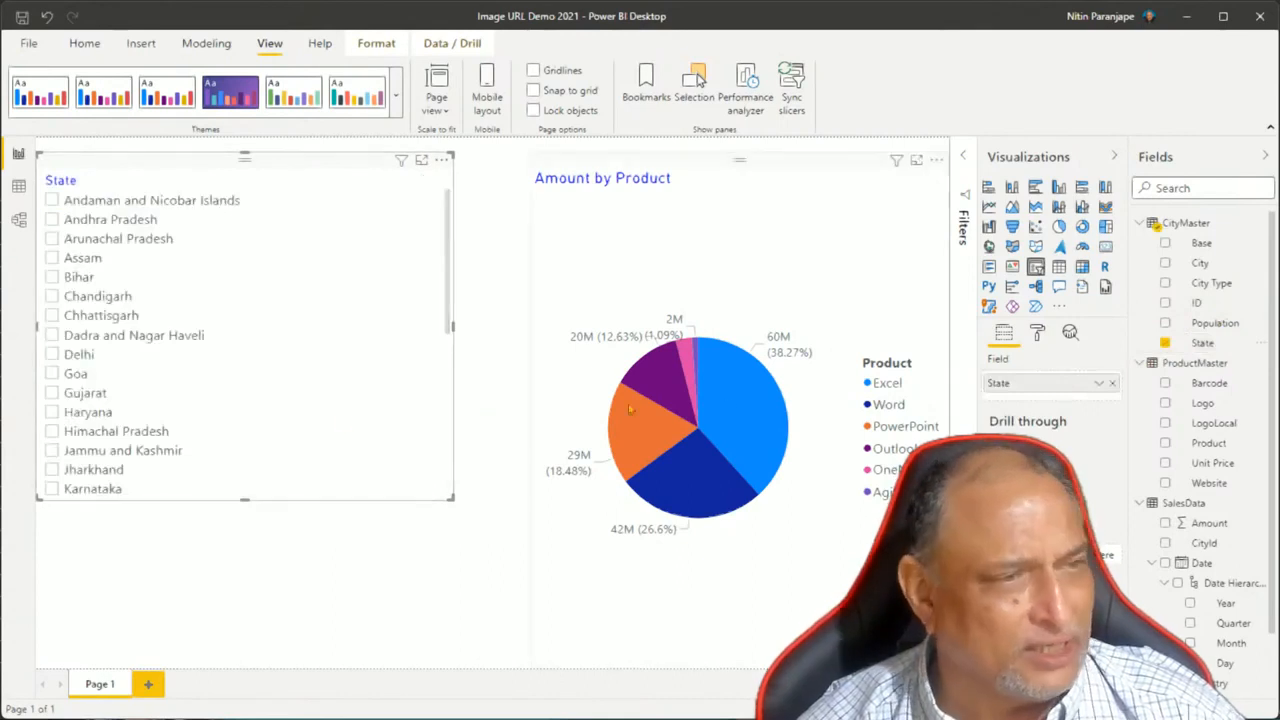
left_click(1207, 264)
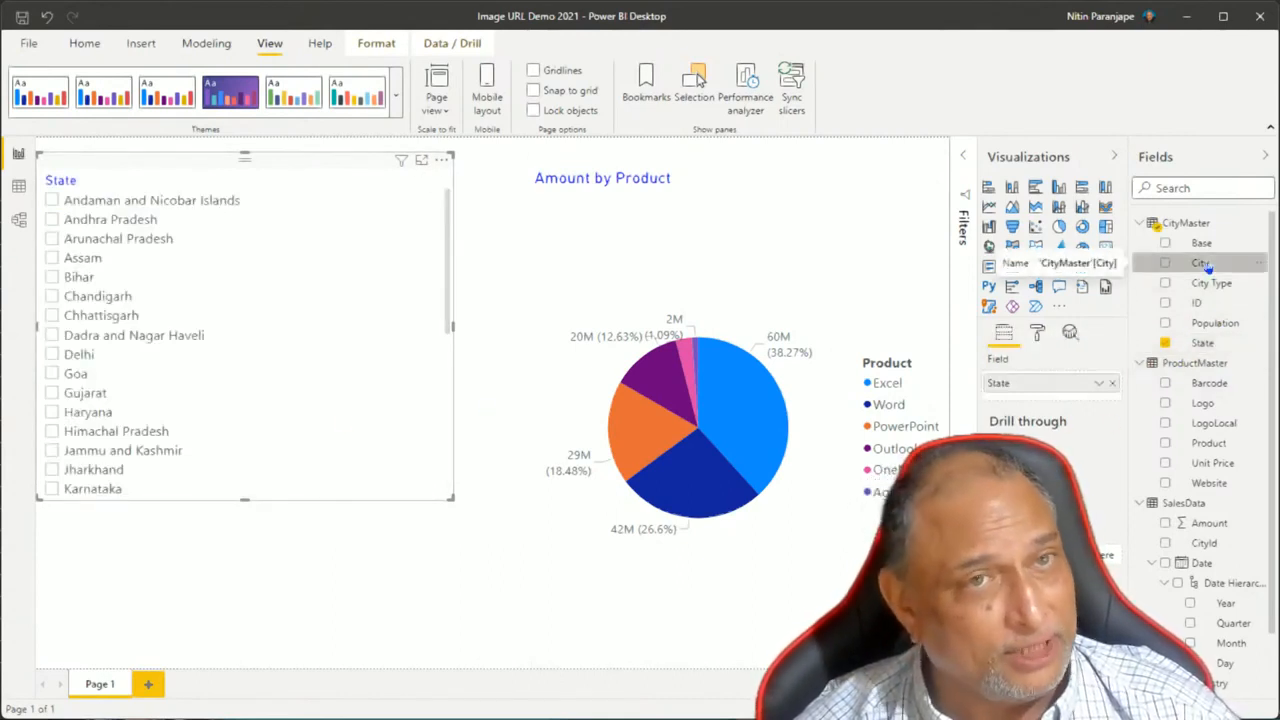
left_click_drag(1207, 262, 1067, 396)
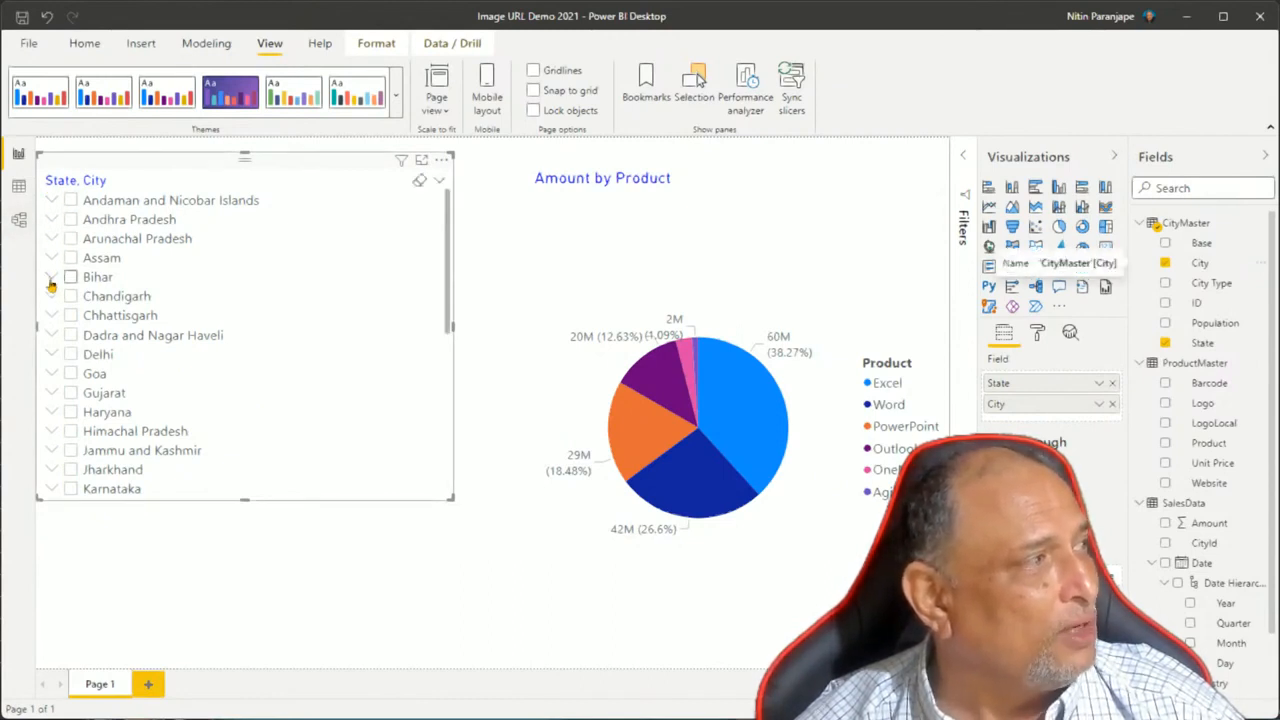
- Expand Gujarat in the State, City slicer and filter the pie chart by Anjar, India
left_click(54, 397)
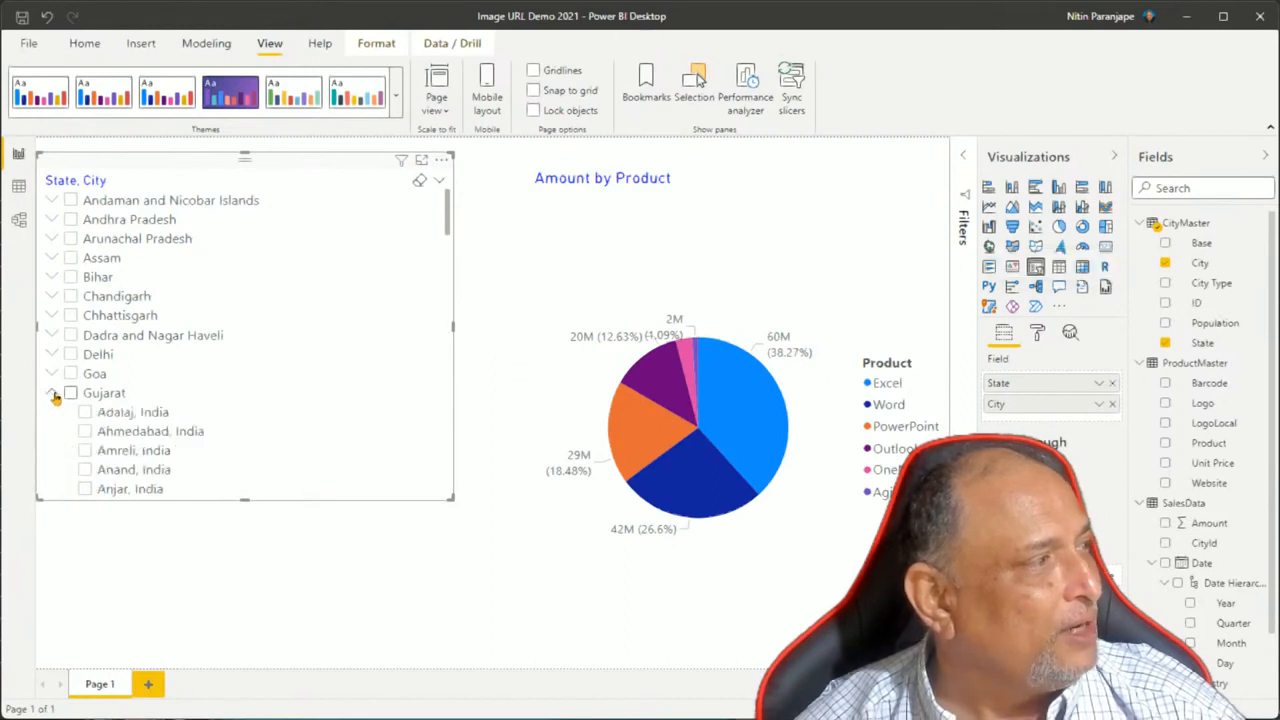
scroll(200, 400, "down", 3)
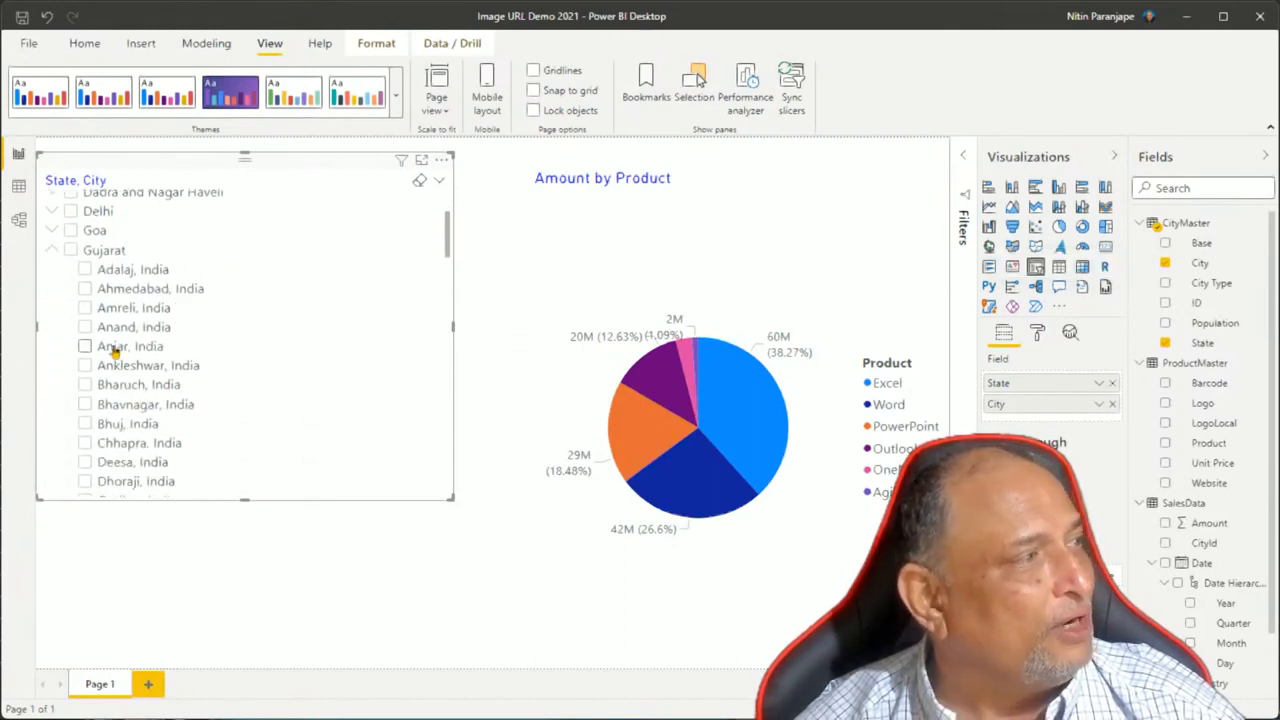
left_click(85, 346)
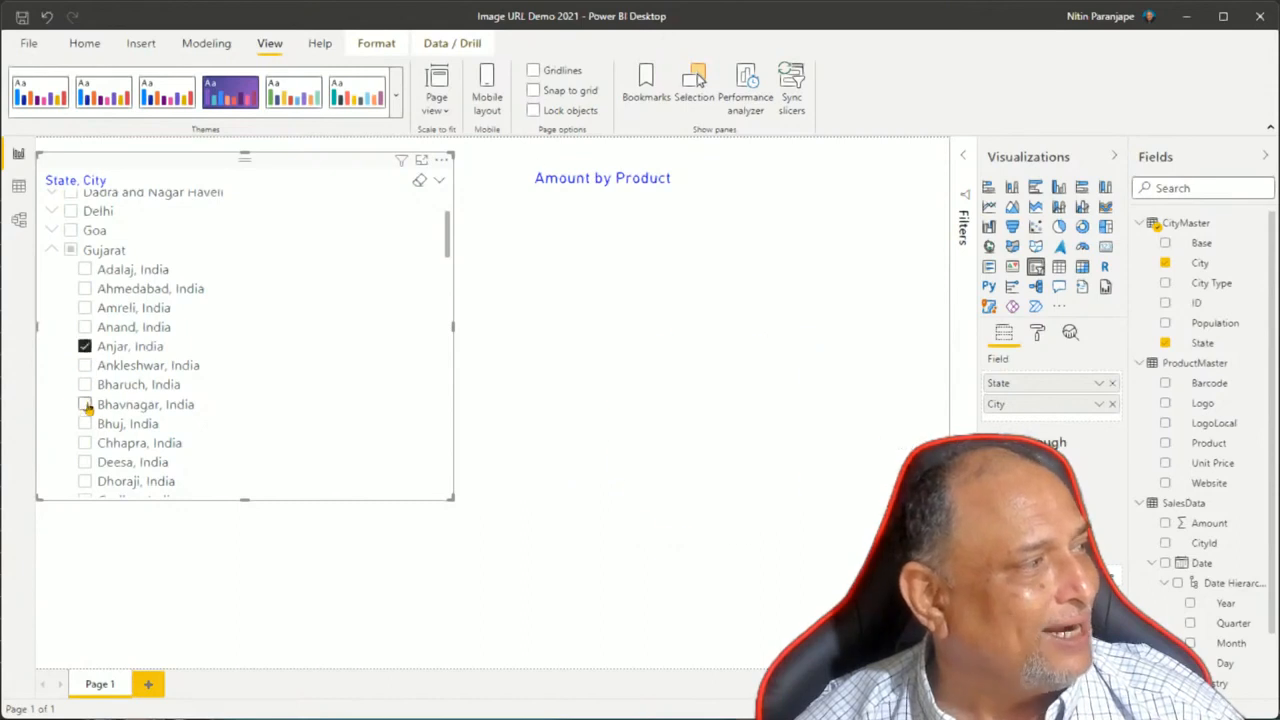
scroll(75, 430, "down", 5)
scroll(65, 421, "down", 15)
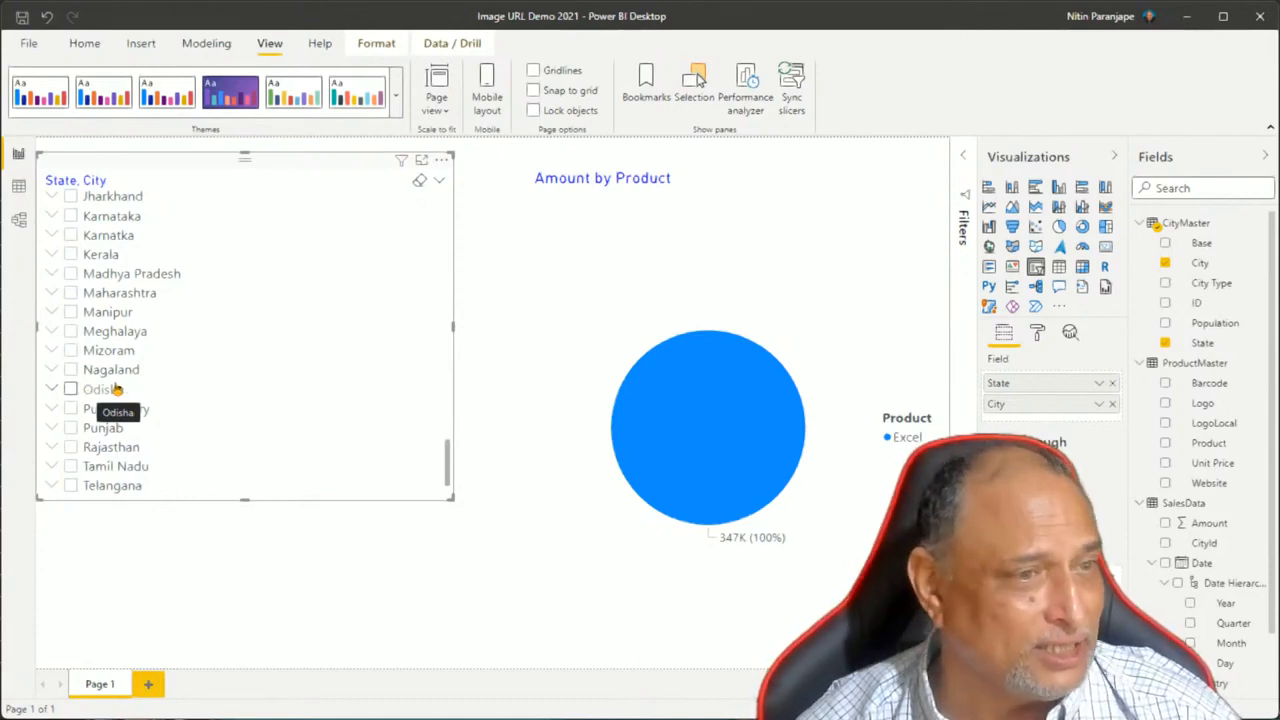
- Widen the formatting settings area and examine the slicer's selection controls, list and dropdown styles, and sorting options
left_click(1043, 341)
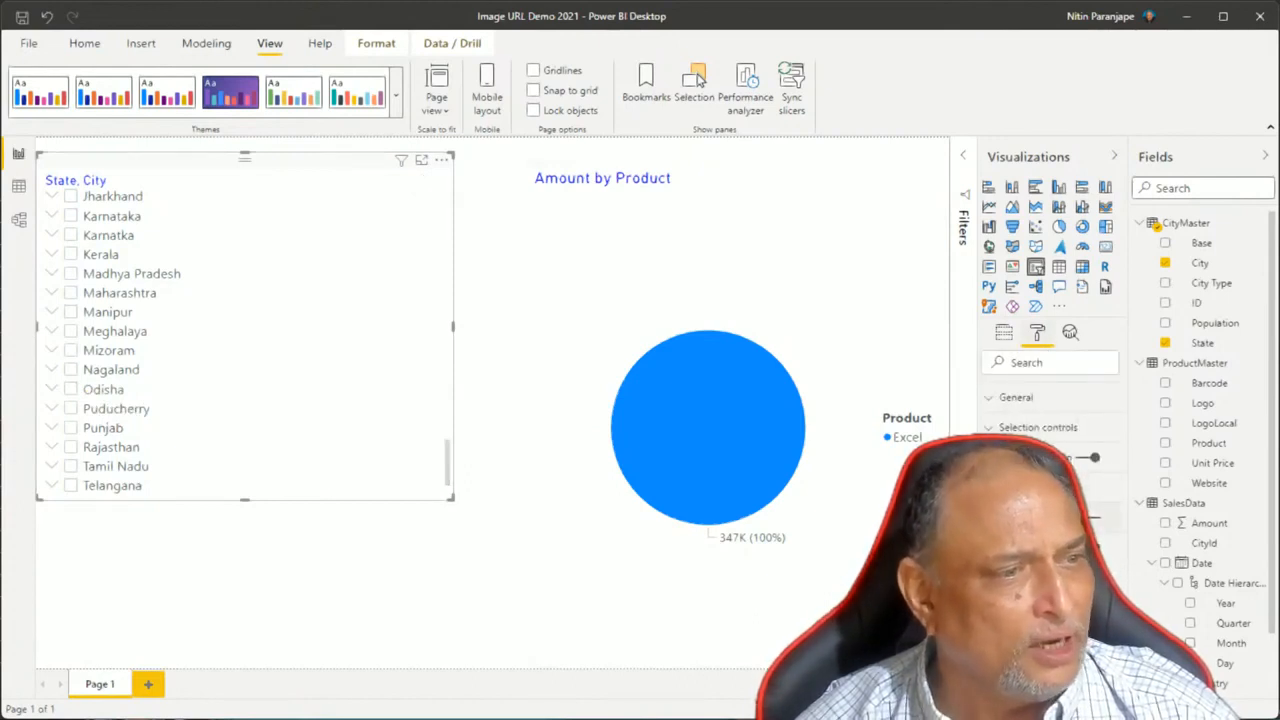
left_click_drag(977, 533, 847, 534)
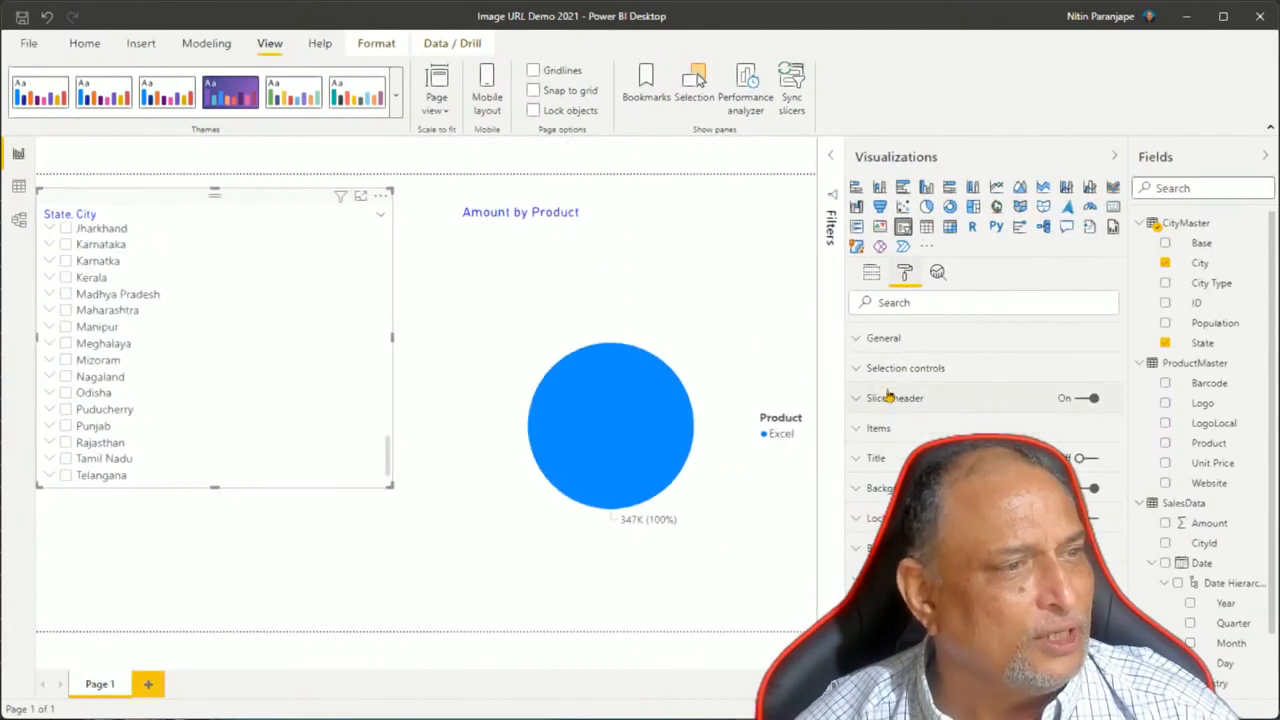
left_click(863, 370)
scroll(968, 428, "down", 3)
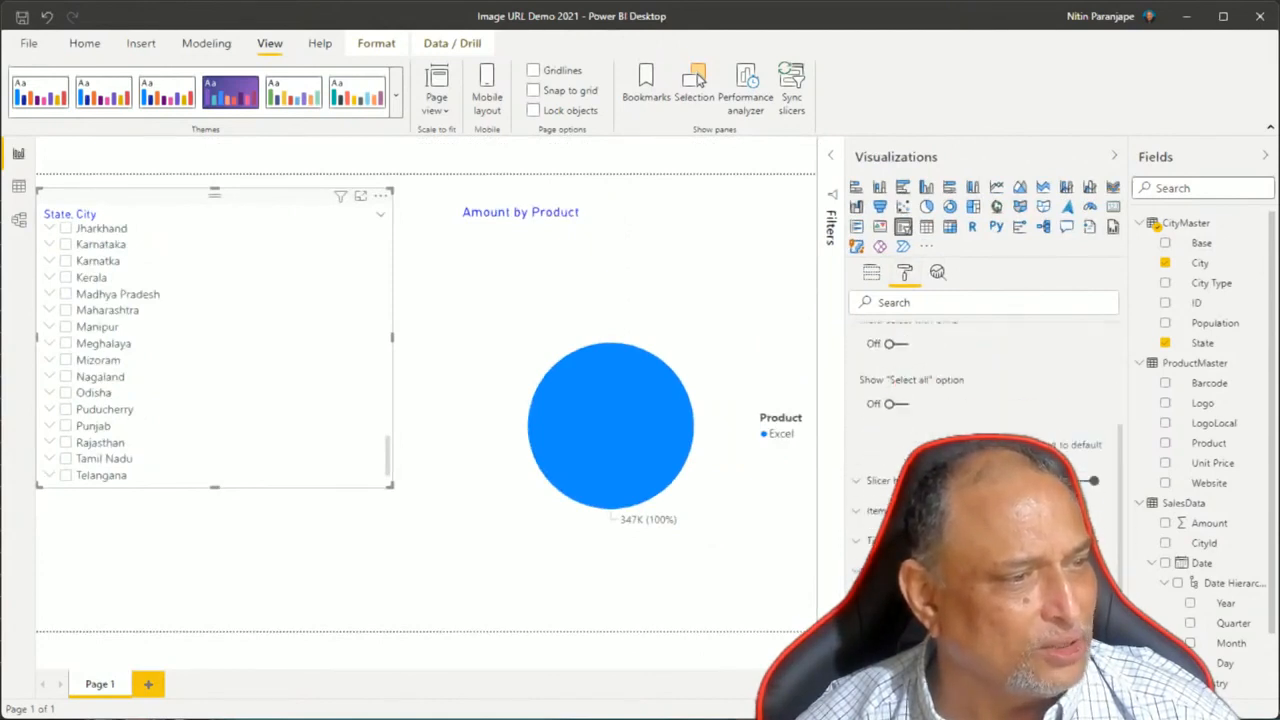
left_click(380, 214)
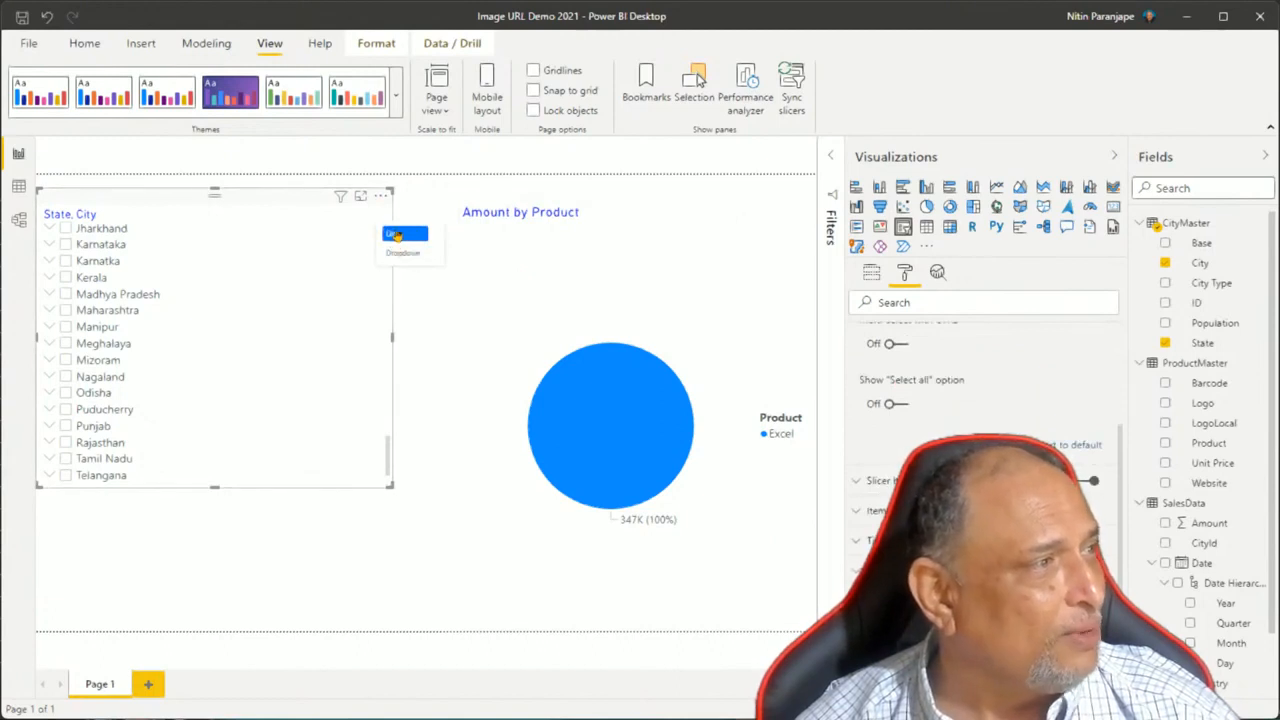
left_click(381, 197)
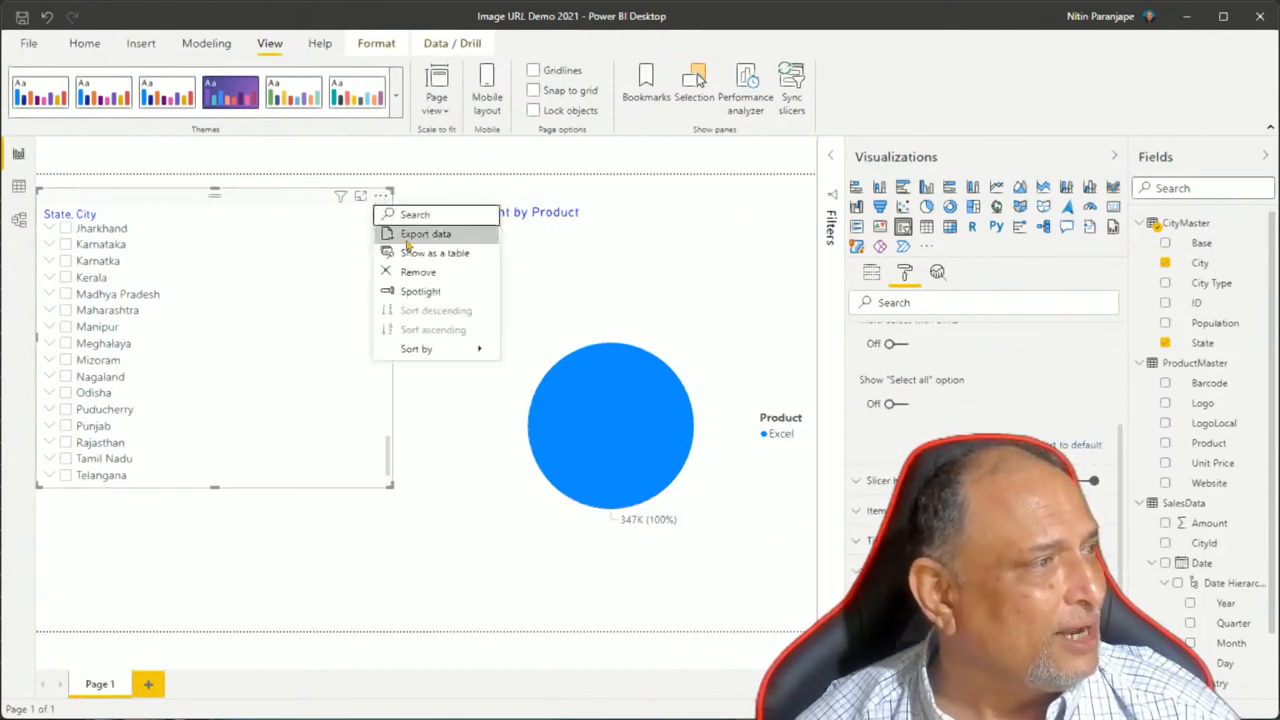
left_click(416, 349)
- Review the slicer's Items formatting options and expand Karnataka to show its cities
left_click(940, 480)
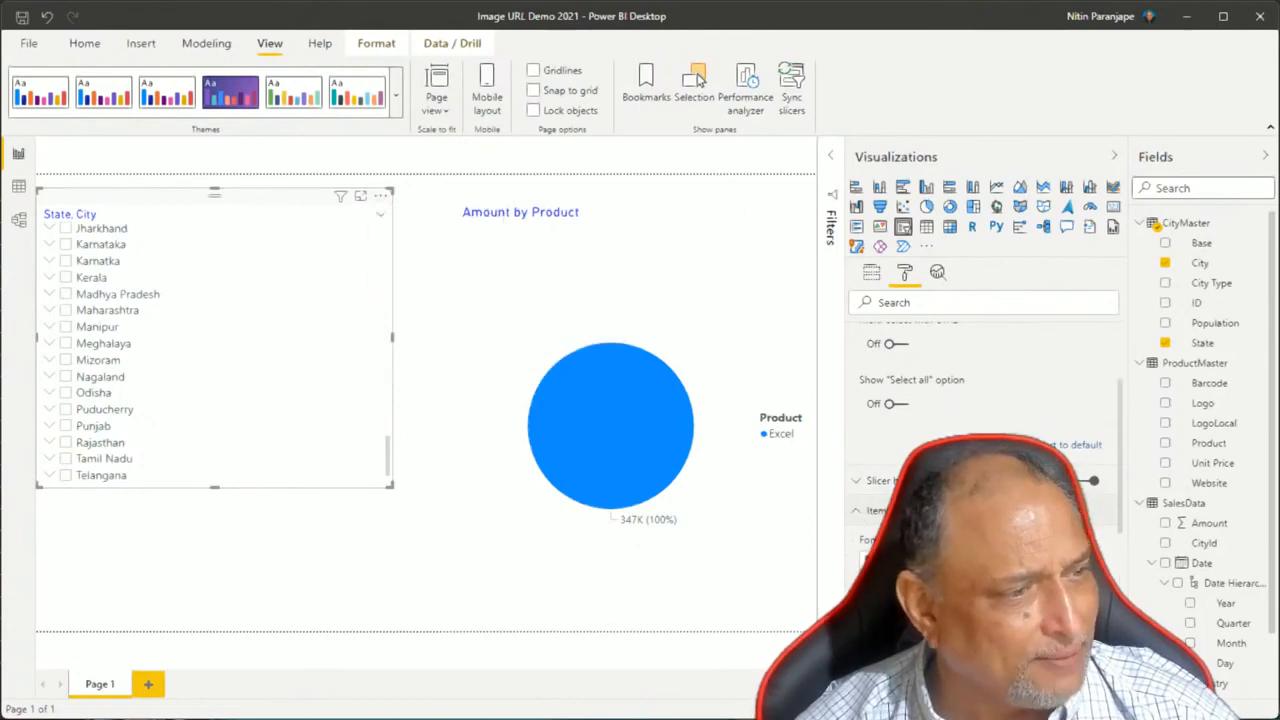
scroll(872, 512, "down", 3)
scroll(872, 512, "up", 3)
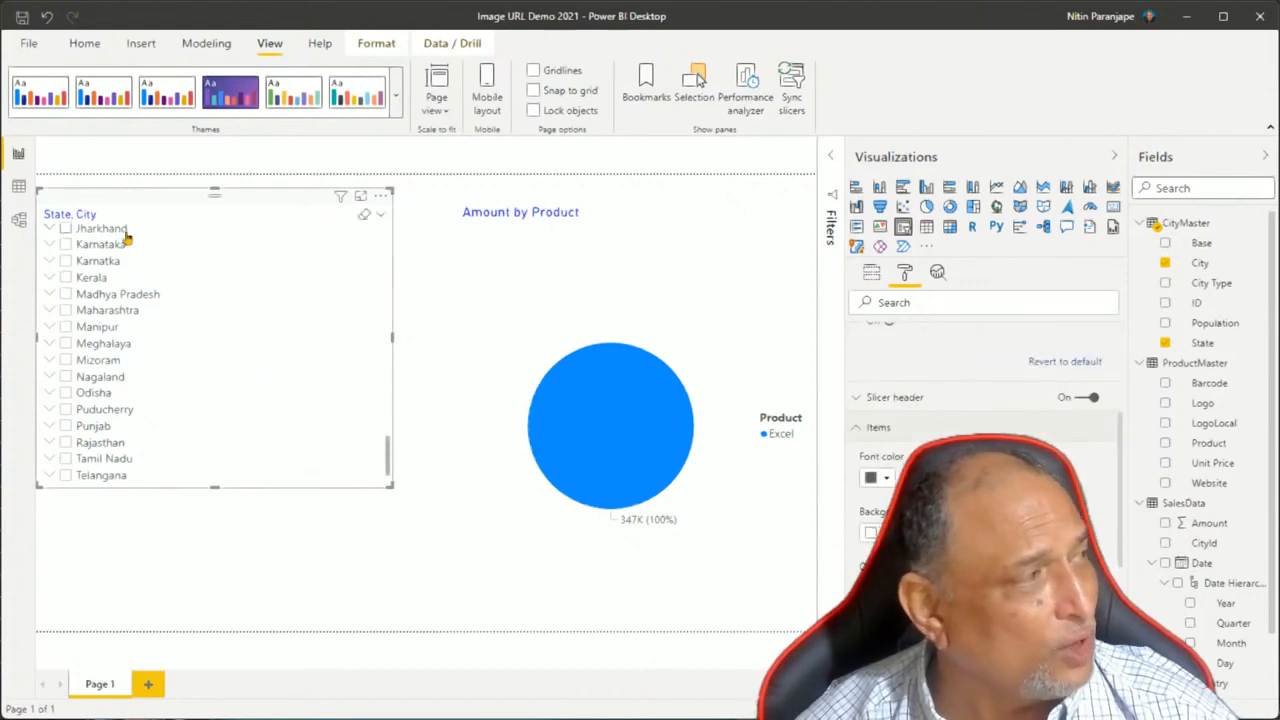
scroll(960, 500, "down", 2)
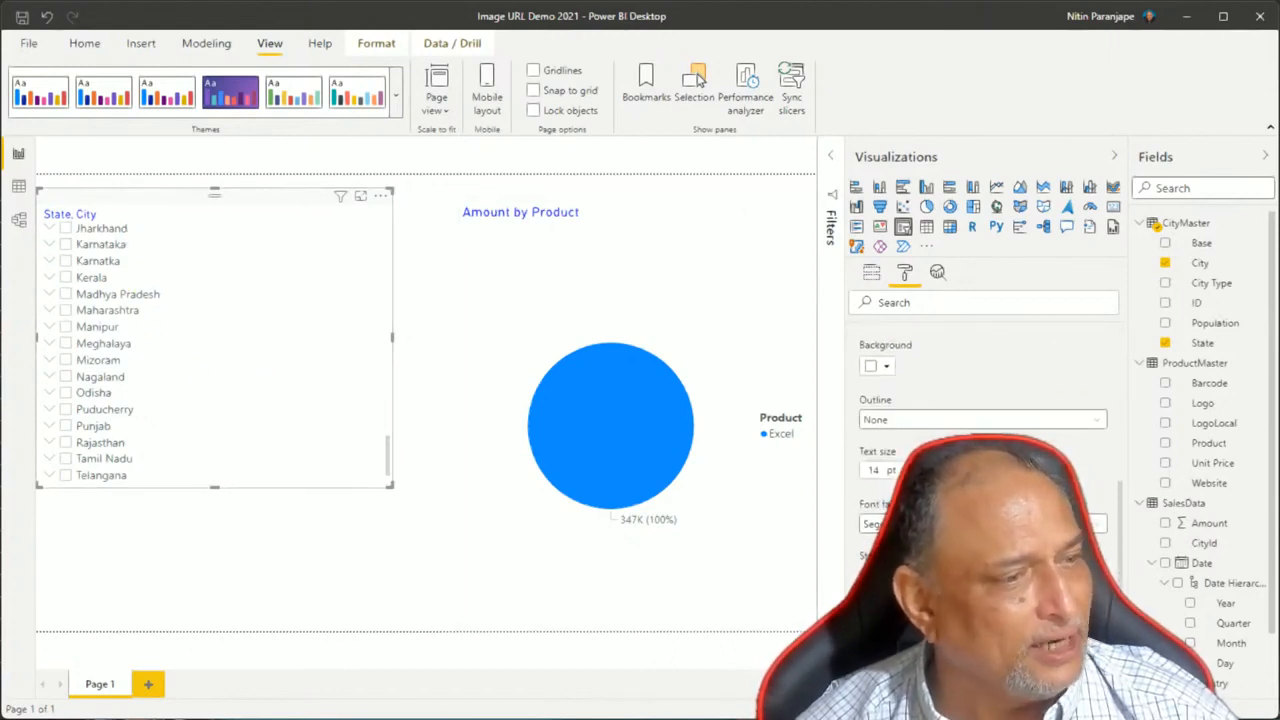
left_click(49, 246)
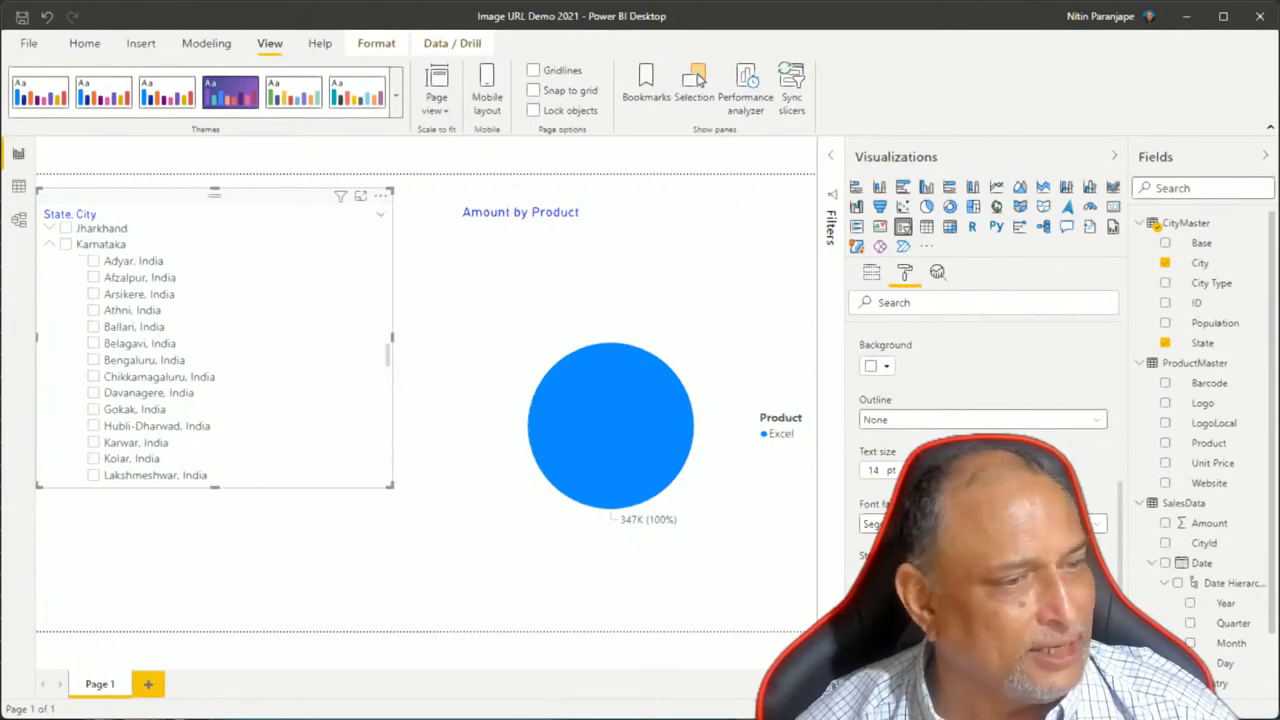
- Change the State, City slicer's expand/collapse icons to the caret style and review the states in the list
scroll(983, 420, "down", 2)
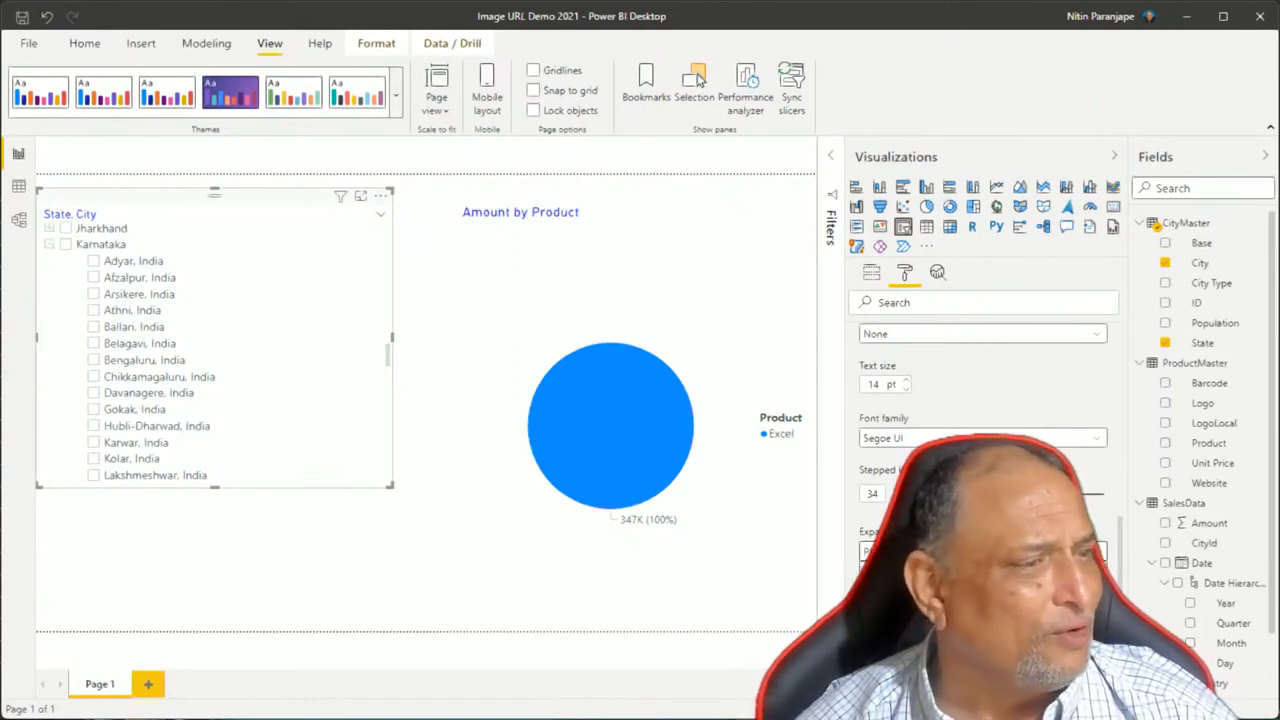
left_click(960, 594)
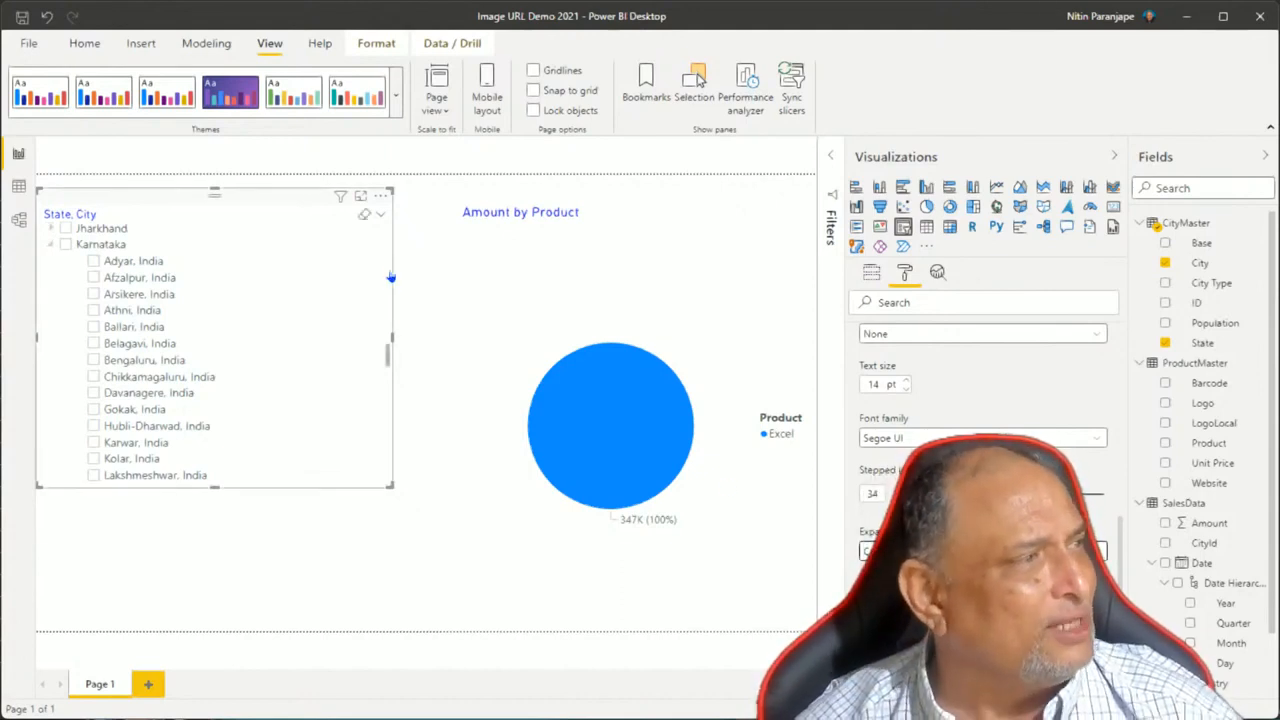
scroll(390, 275, "up", 3)
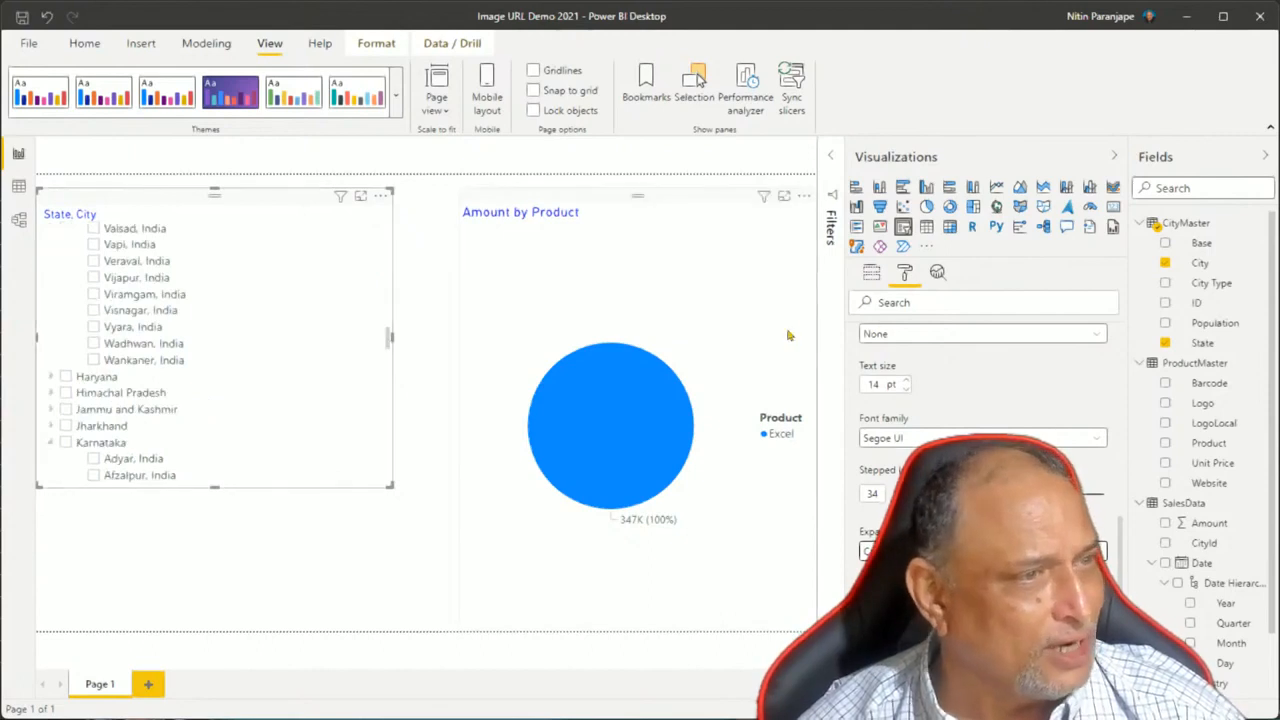
- Replace City and State in the slicer with the Amount field from SalesData
left_click(873, 278)
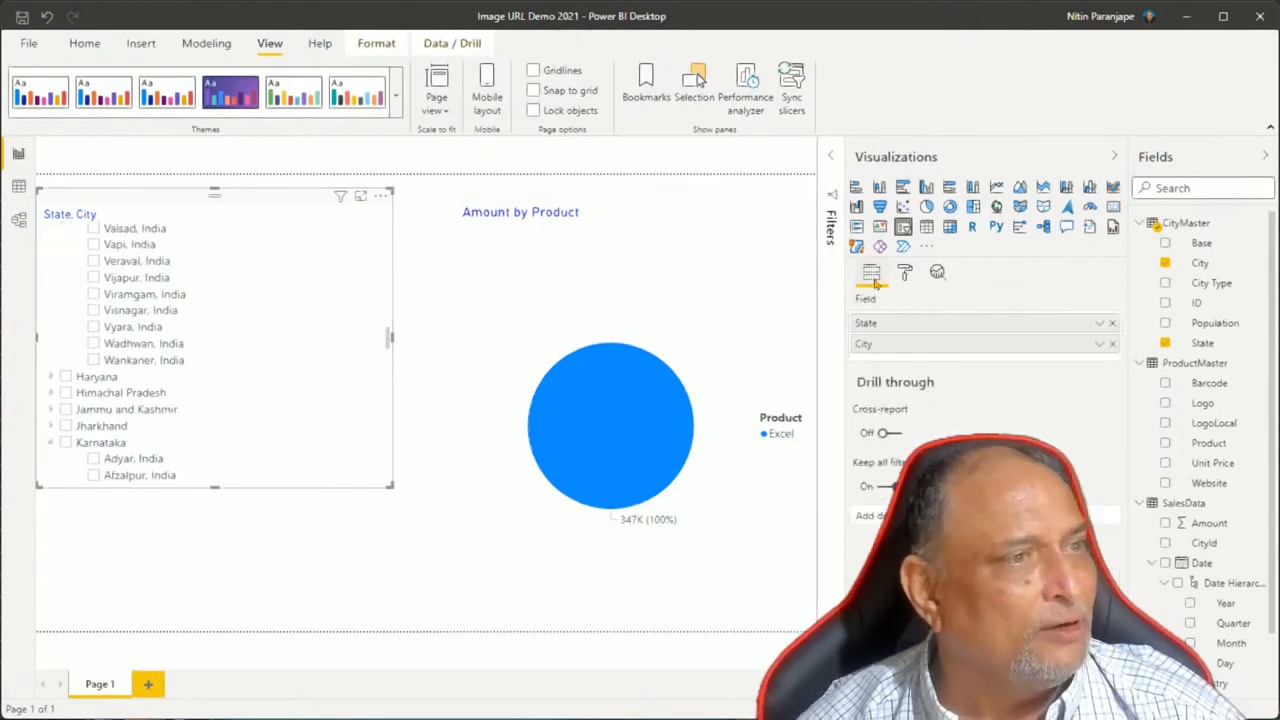
left_click(1112, 343)
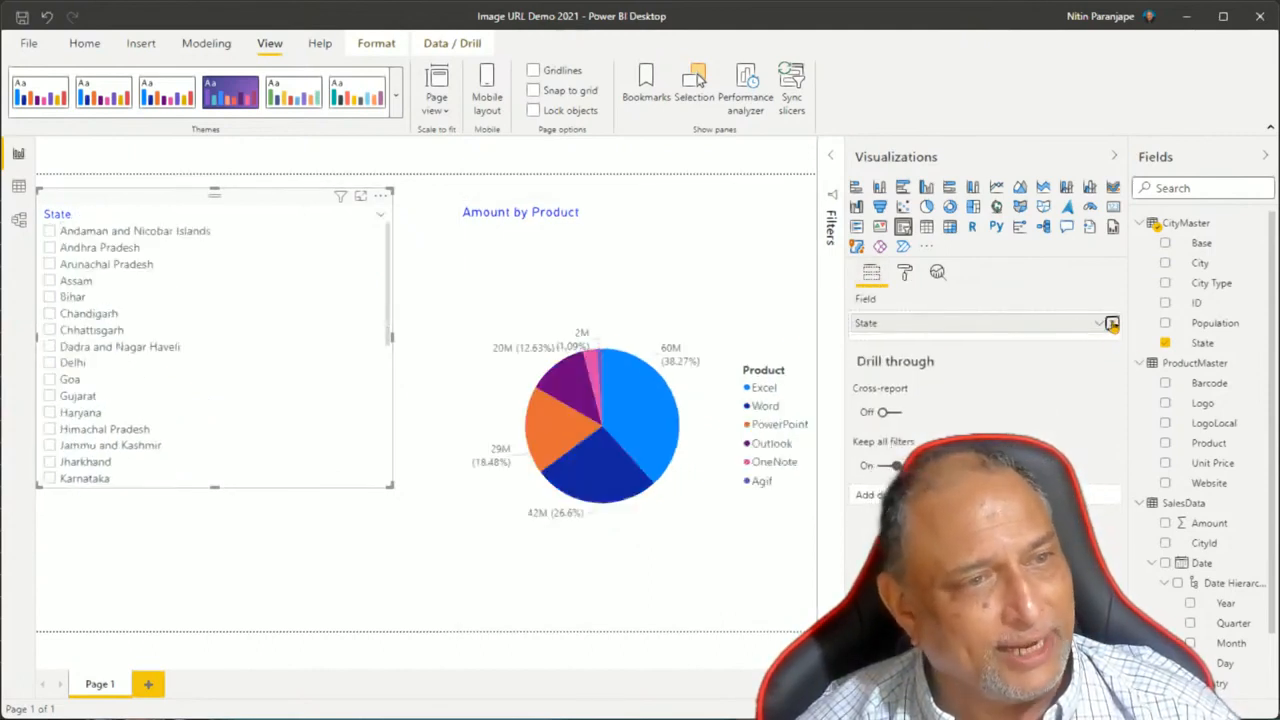
left_click(1112, 323)
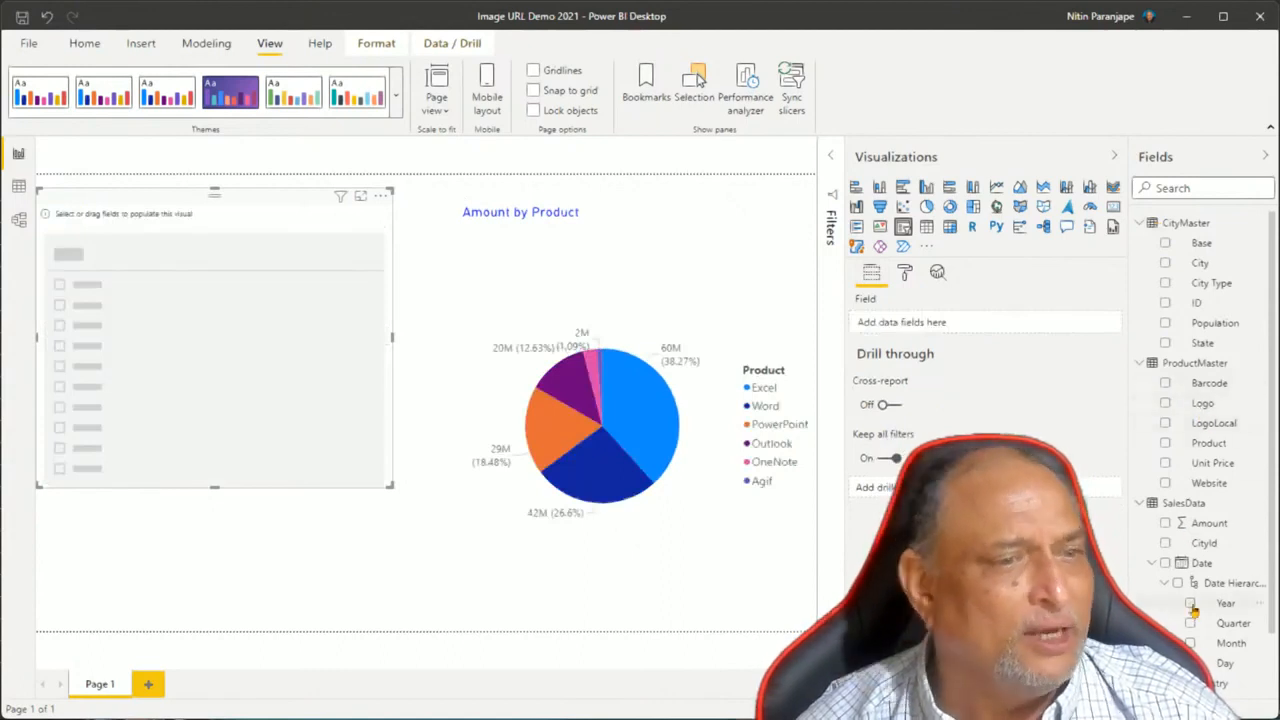
left_click_drag(1207, 523, 935, 335)
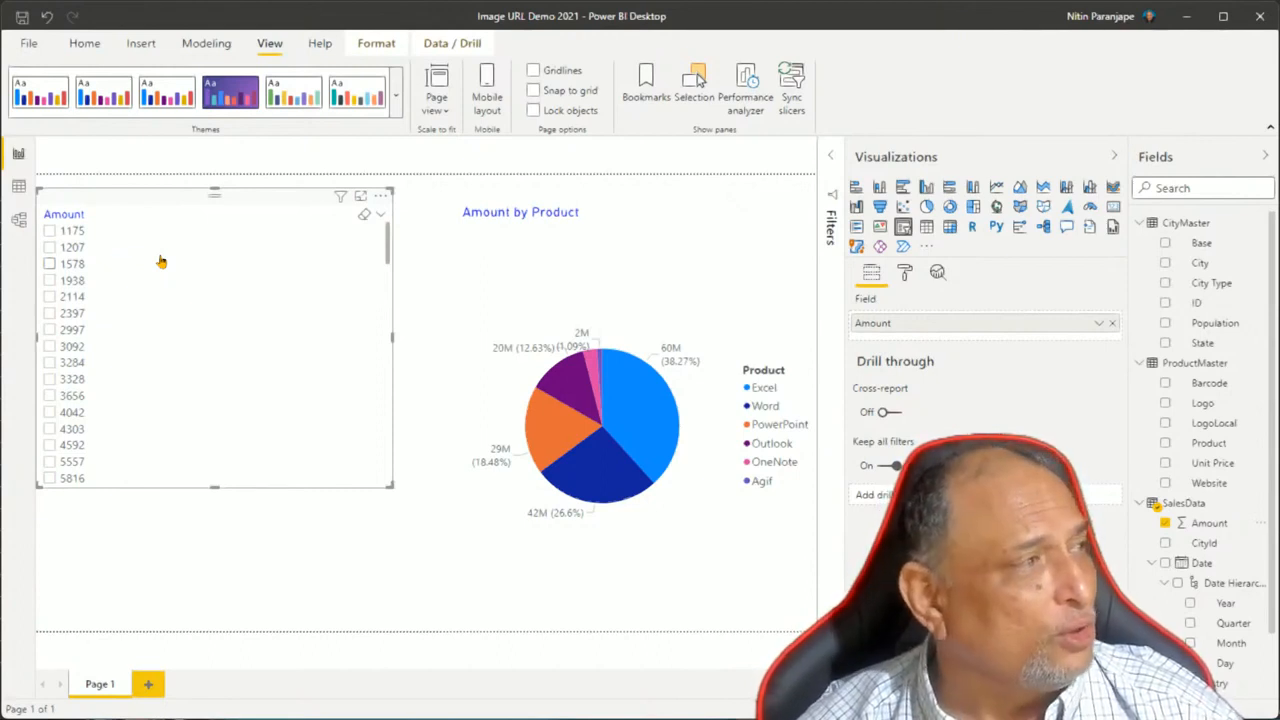
- Switch the Amount slicer to the Dropdown style and from there to the Between range style
left_click(381, 216)
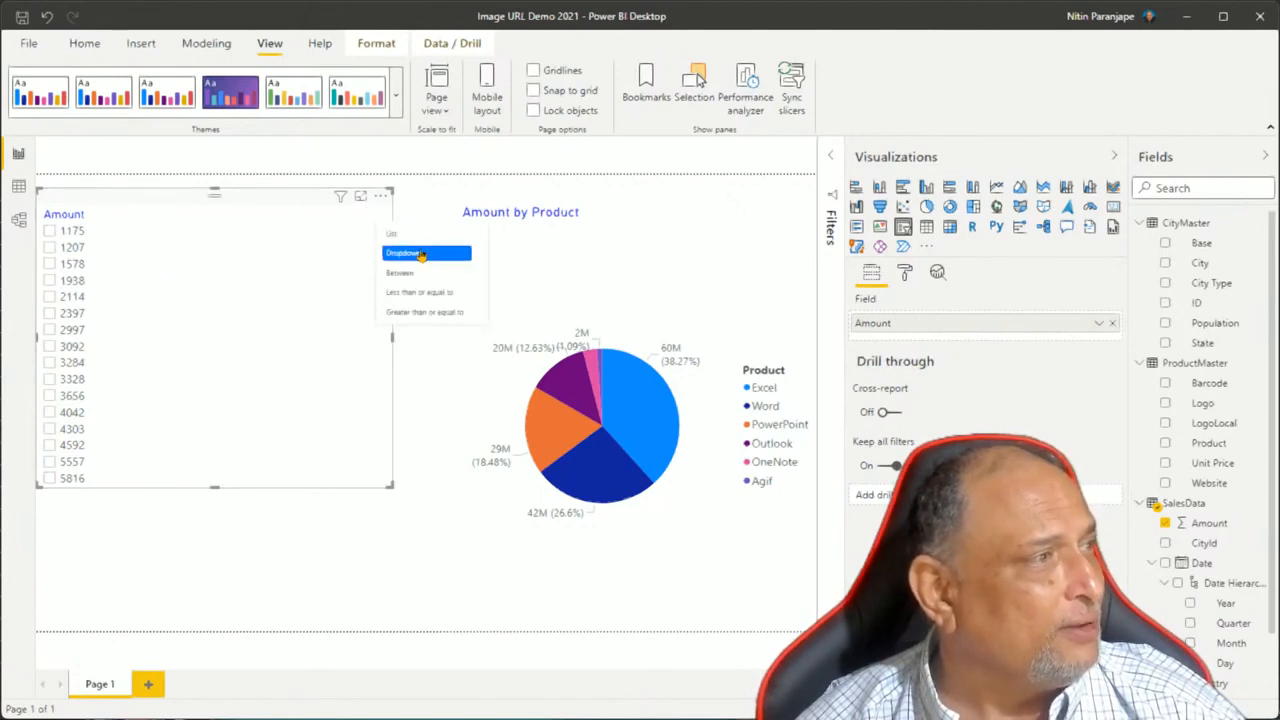
left_click(421, 255)
left_click(382, 216)
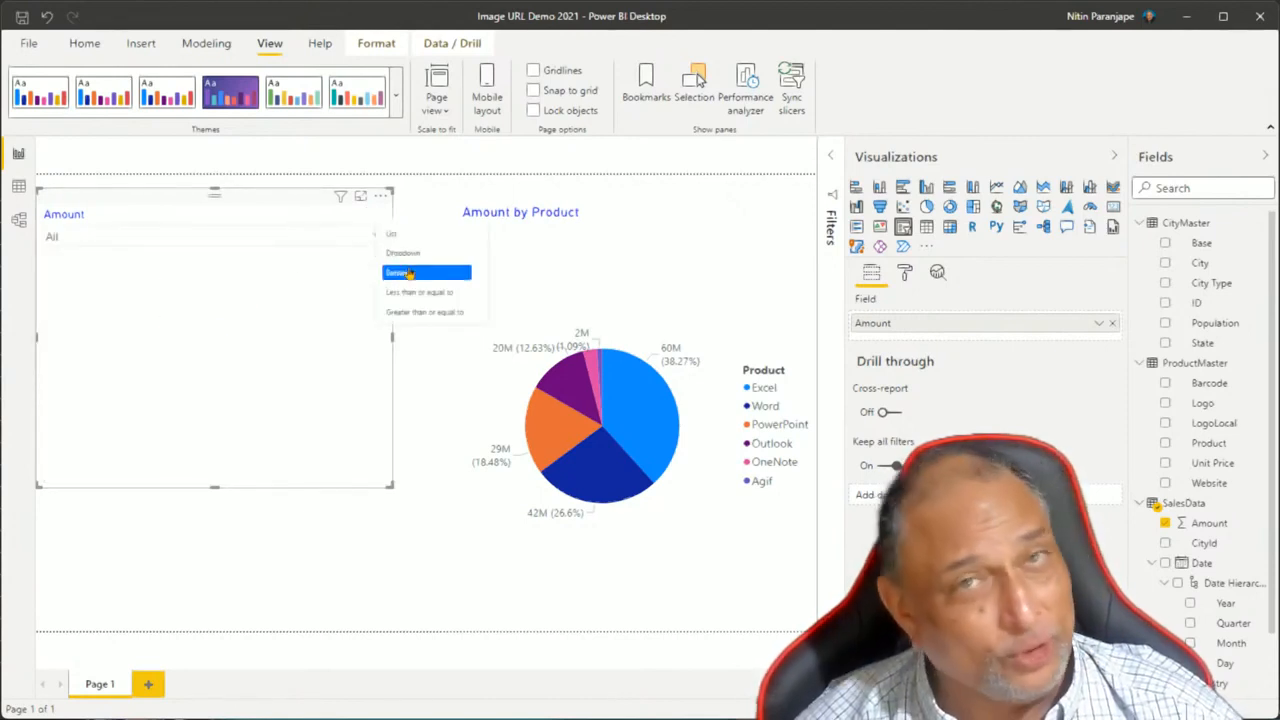
left_click(410, 274)
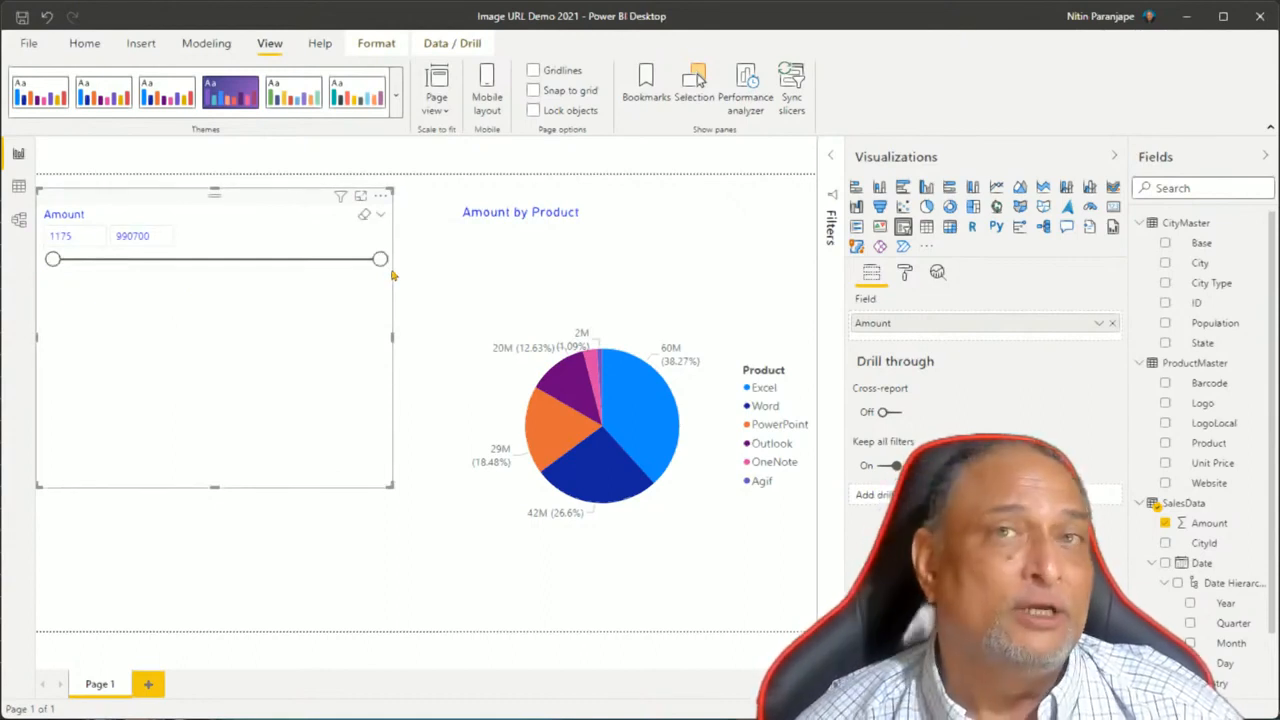
- Raise the Amount slider's minimum to 791930, restore it to 1175, and lower the maximum to 79065
left_click(138, 236)
left_click(93, 232)
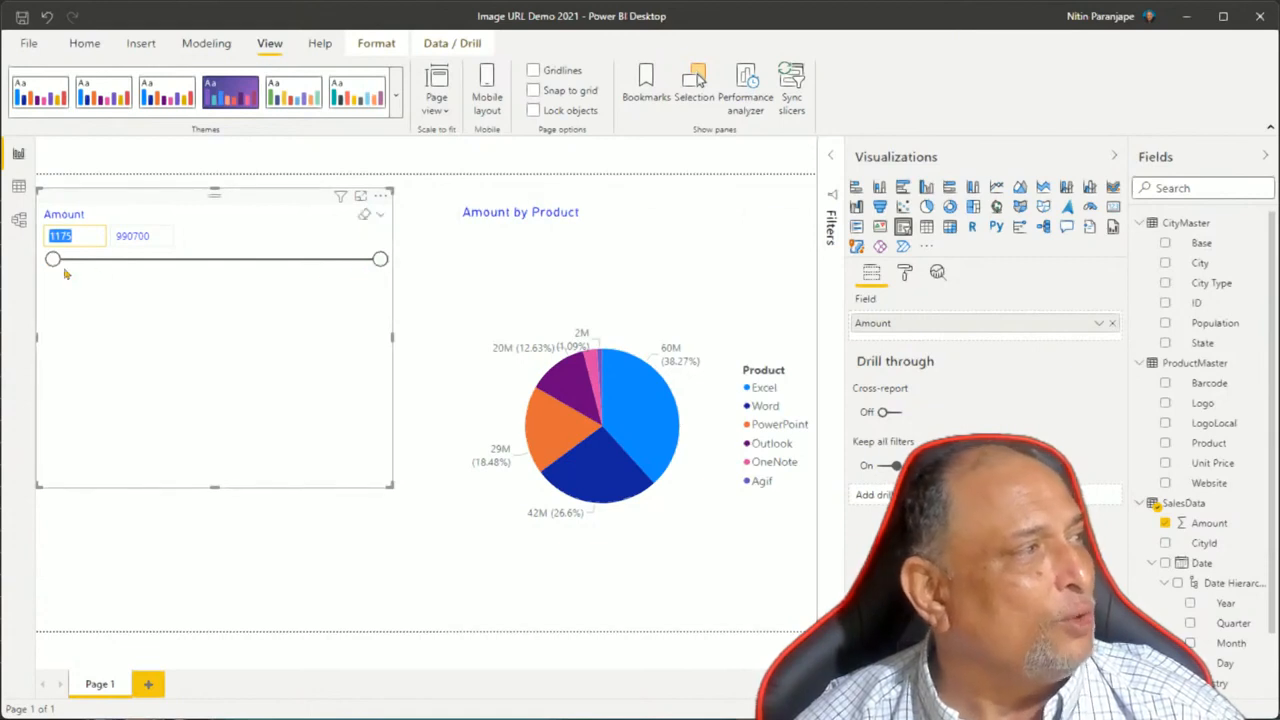
left_click_drag(54, 267, 315, 267)
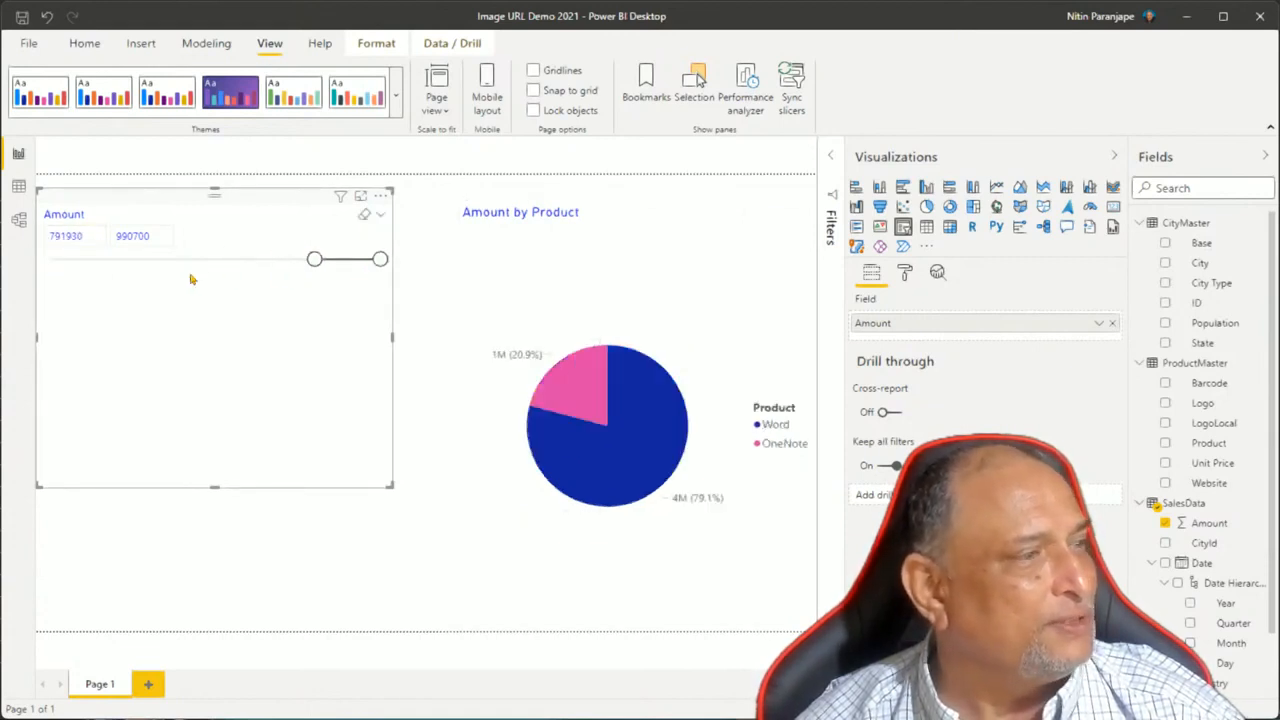
left_click_drag(318, 261, 52, 260)
left_click_drag(378, 260, 79, 261)
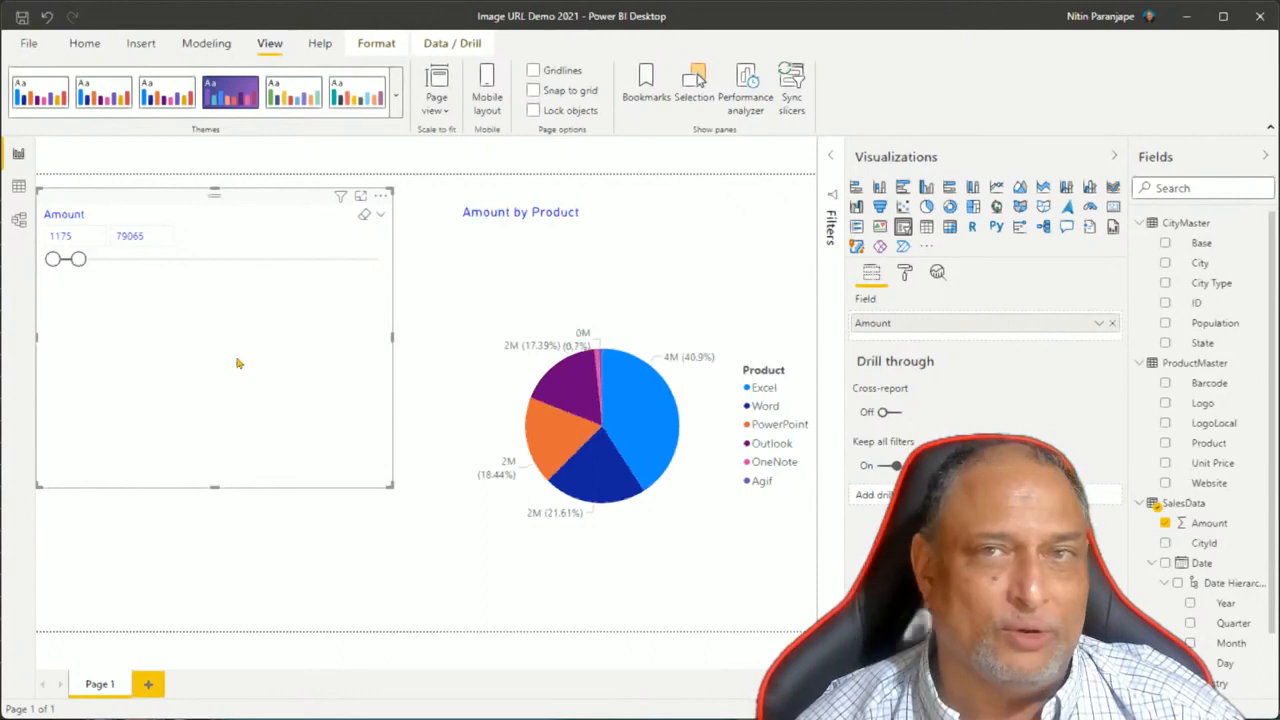
- Adjust both ends of the Amount slider to a range of 101826 to 268035, and then 668450 to 882507
left_click_drag(79, 260, 197, 266)
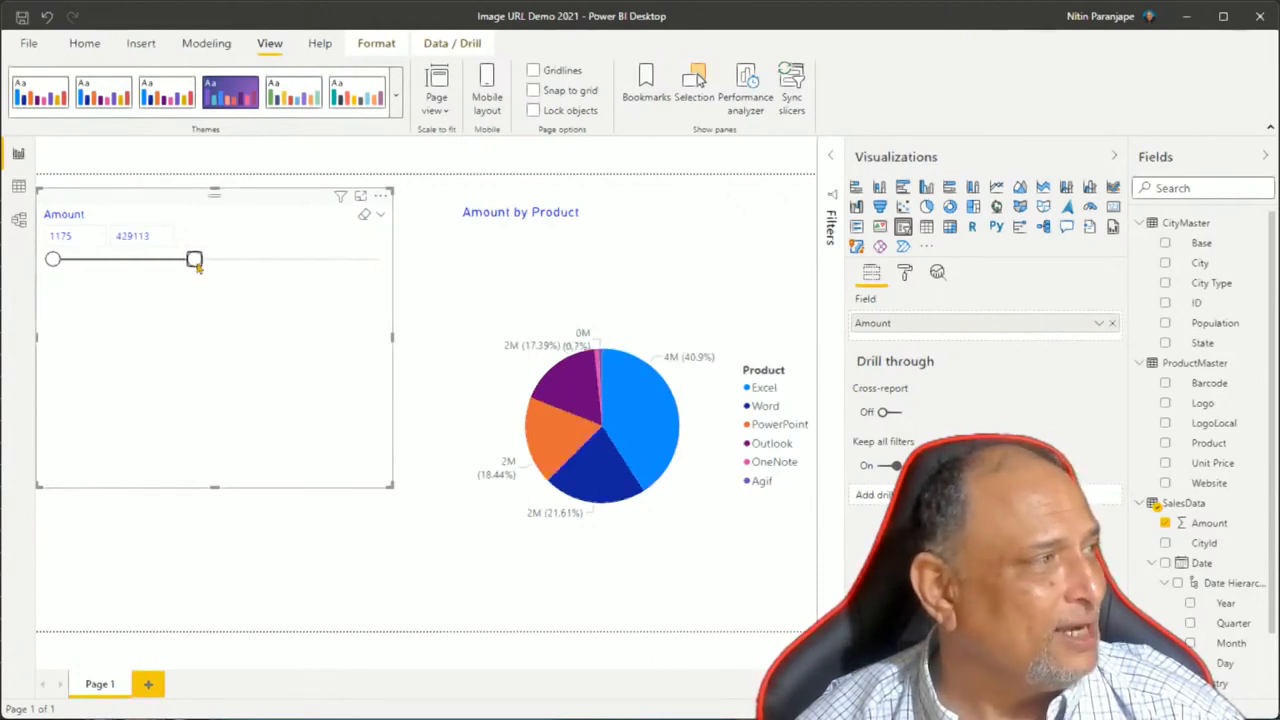
left_click(85, 262)
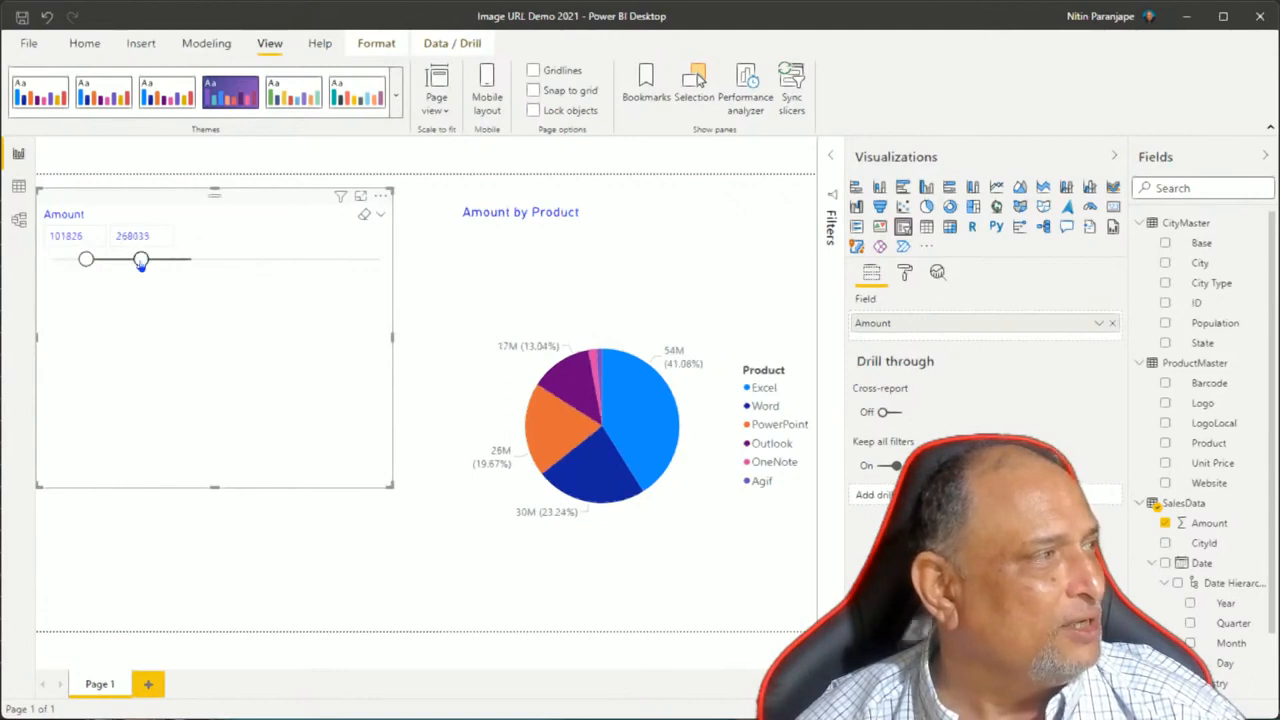
left_click(141, 264)
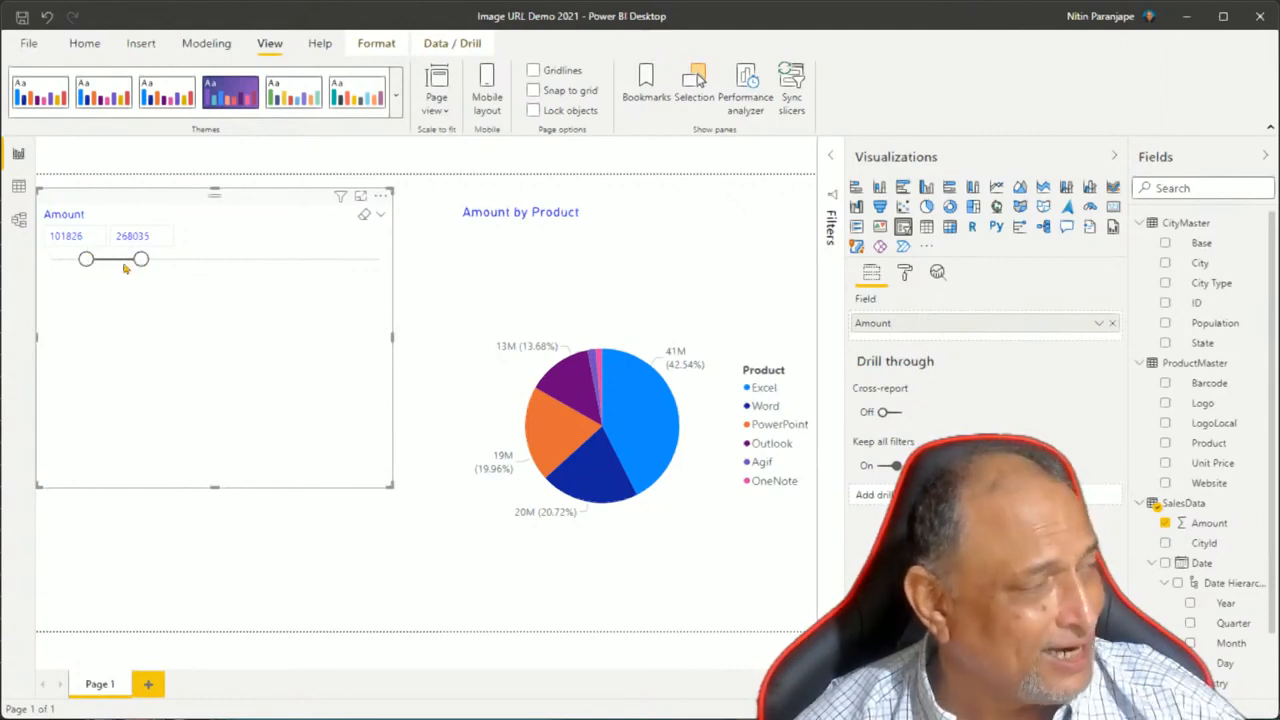
left_click_drag(147, 264, 345, 286)
left_click_drag(86, 261, 267, 272)
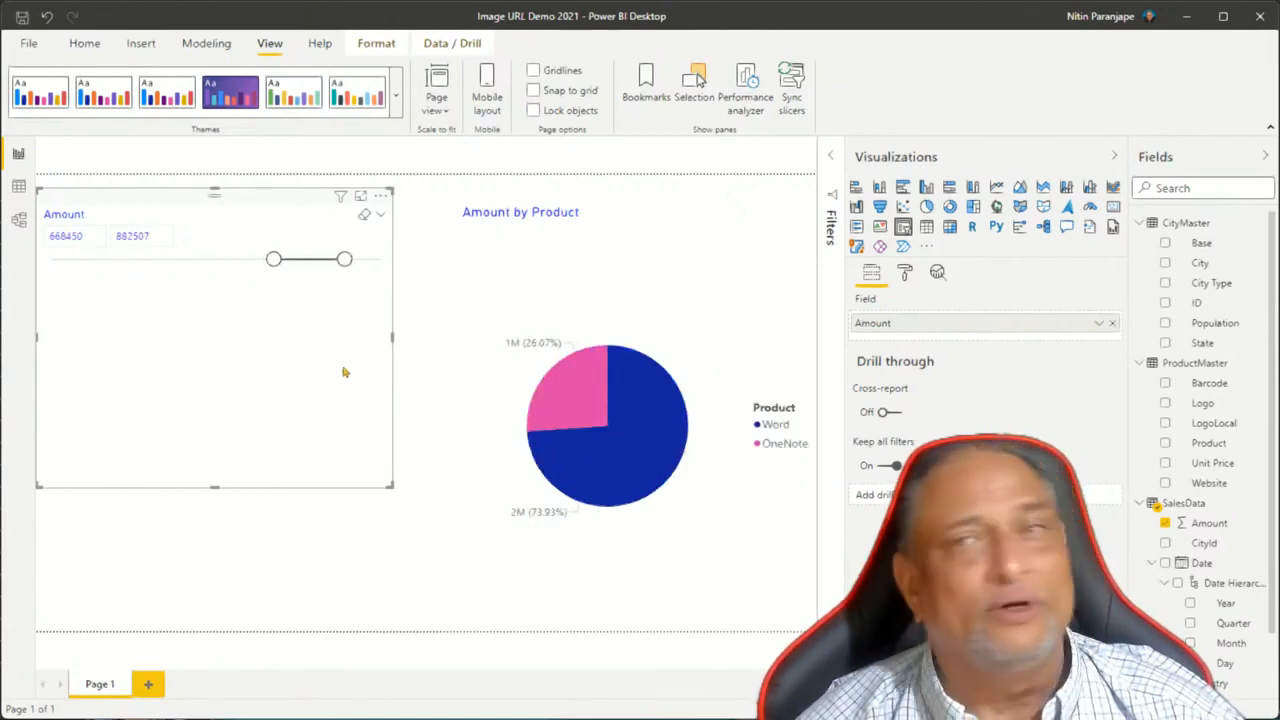
- Try to set the Amount slicer's maximum value to 100
left_click(150, 236)
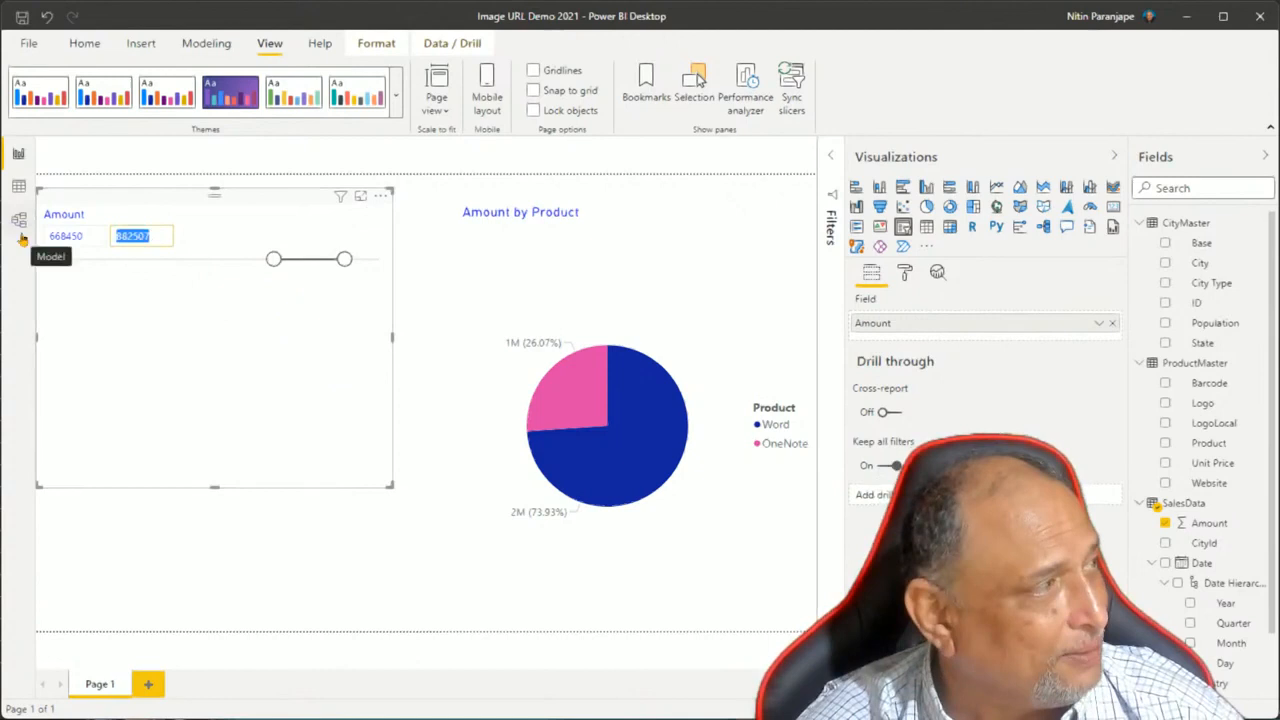
type("1")
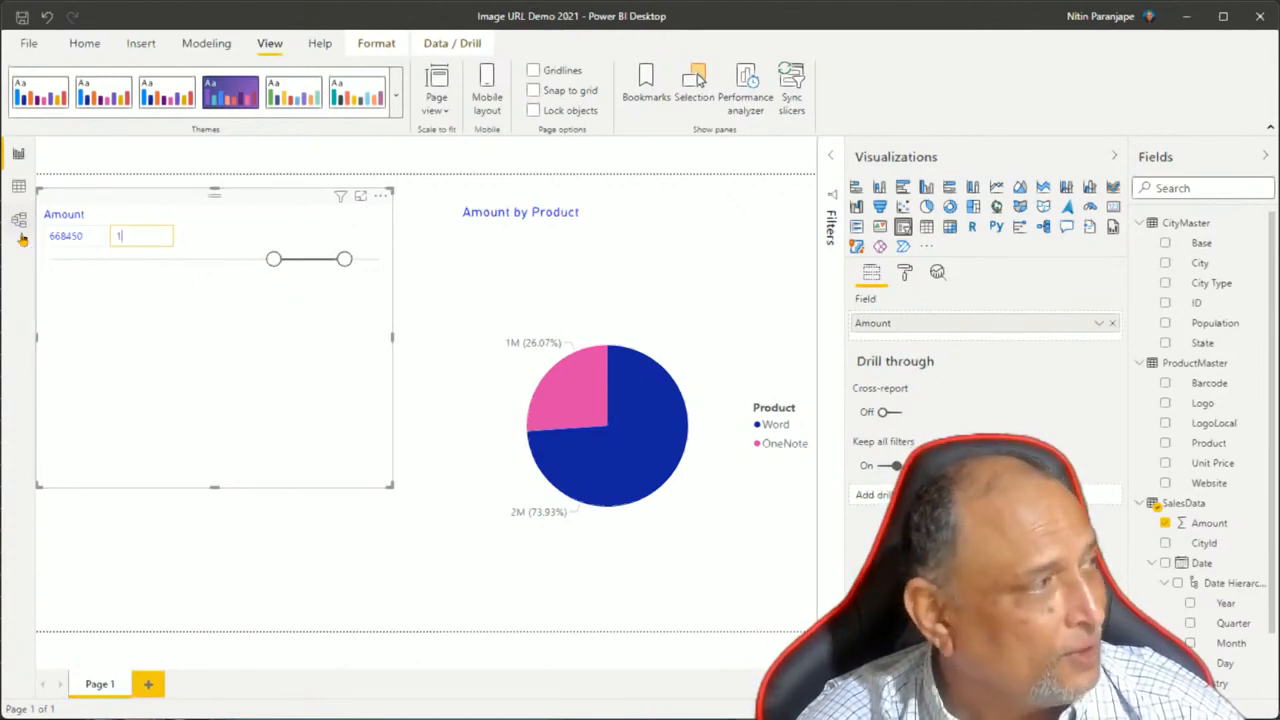
type("00")
key("Return")
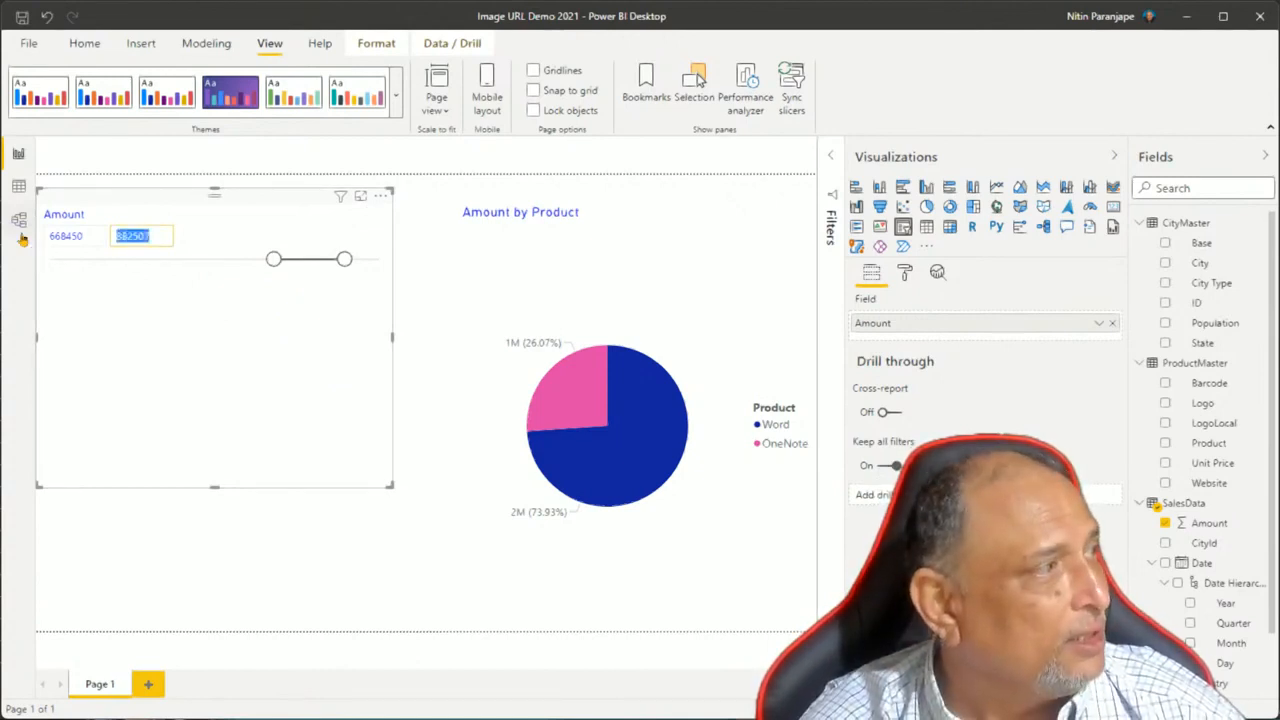
- Set the Amount slicer's range from 120 to 44444 and select the Amount by Product pie chart
left_click(100, 237)
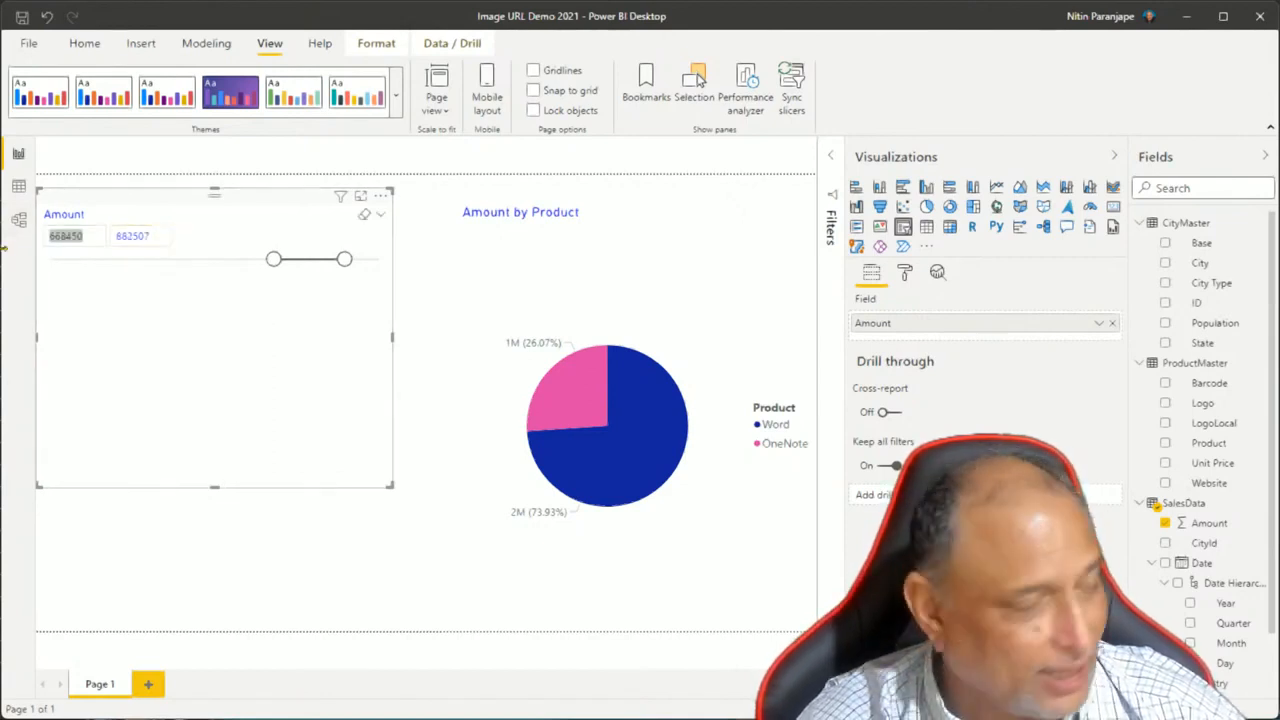
left_click(86, 236)
left_click_drag(86, 236, 5, 243)
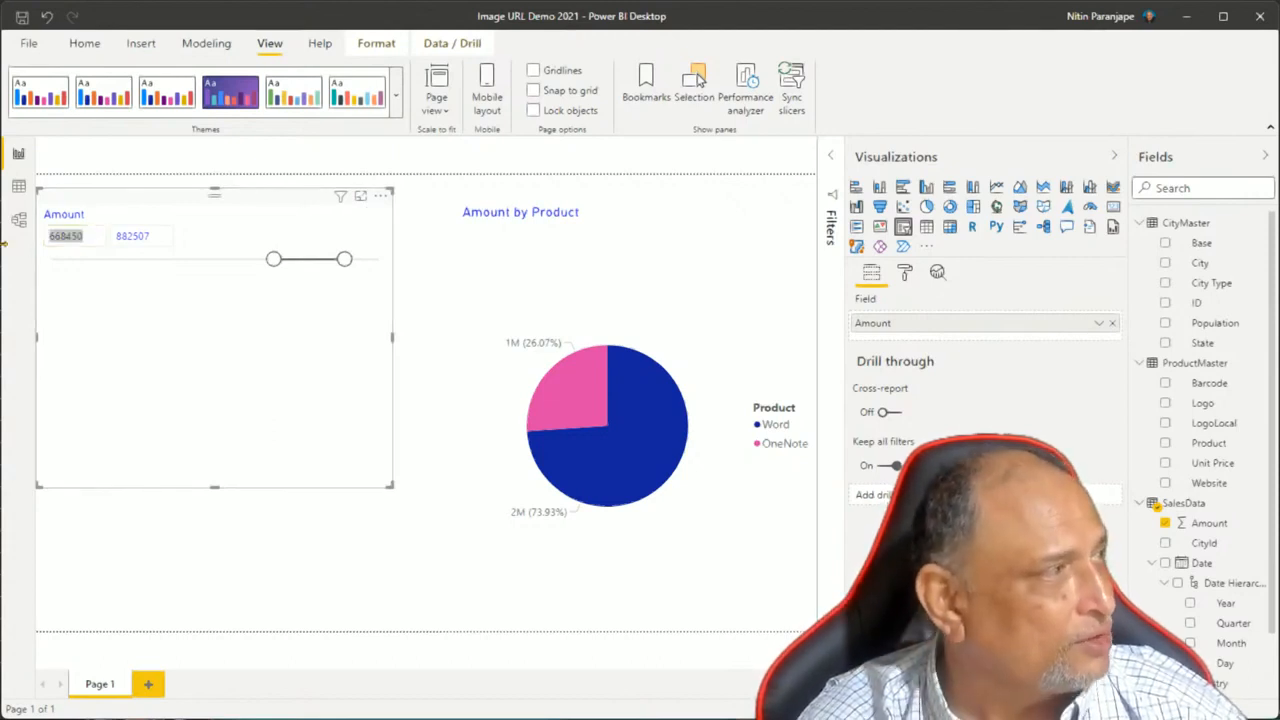
left_click(93, 235)
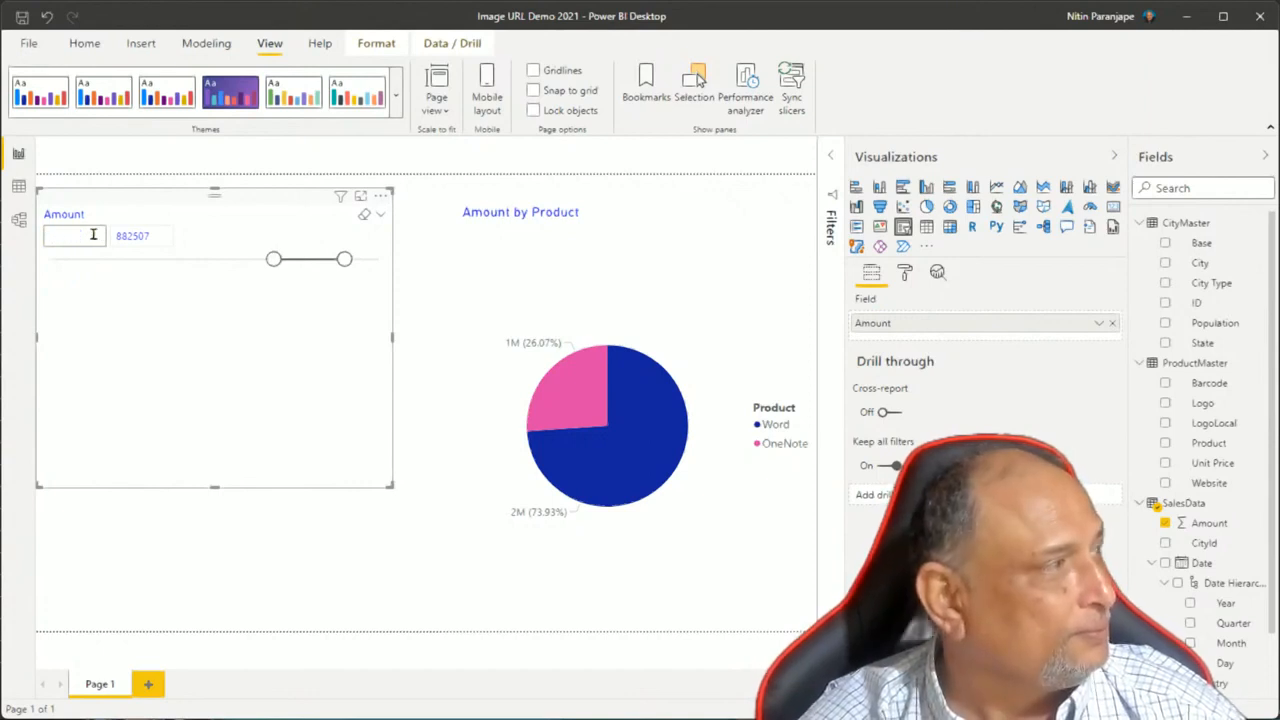
key("Tab")
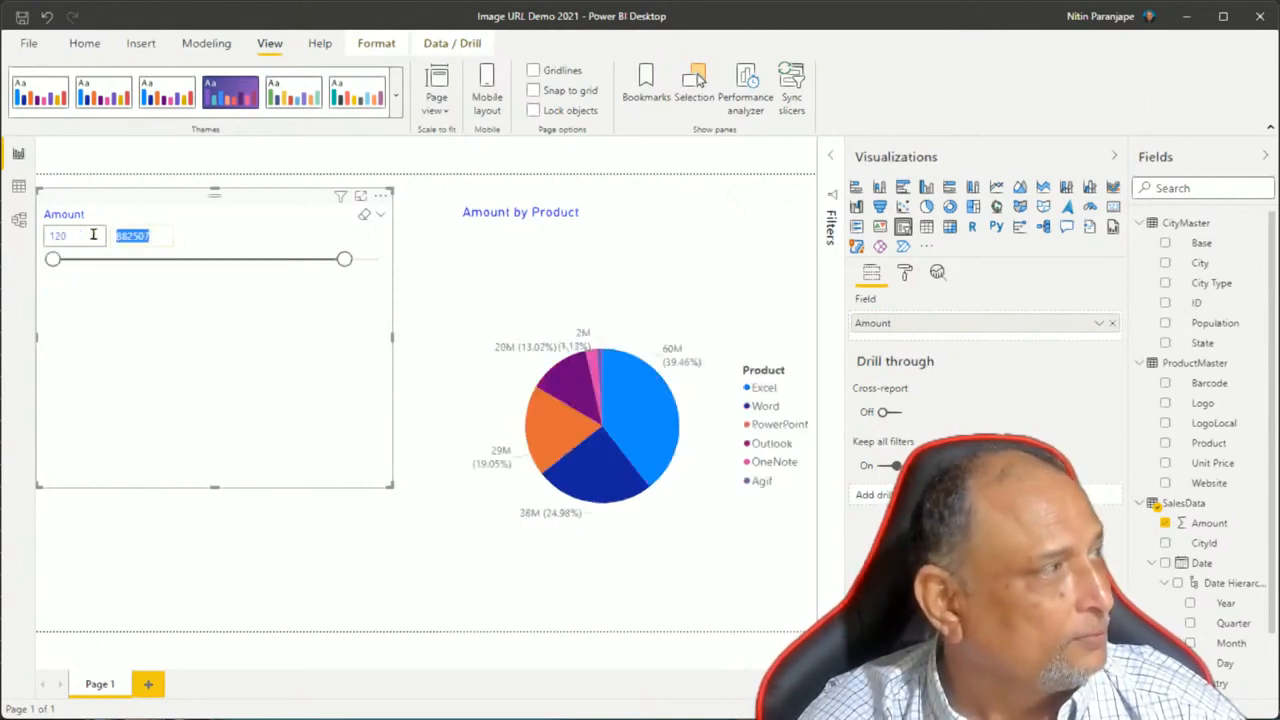
type("44444")
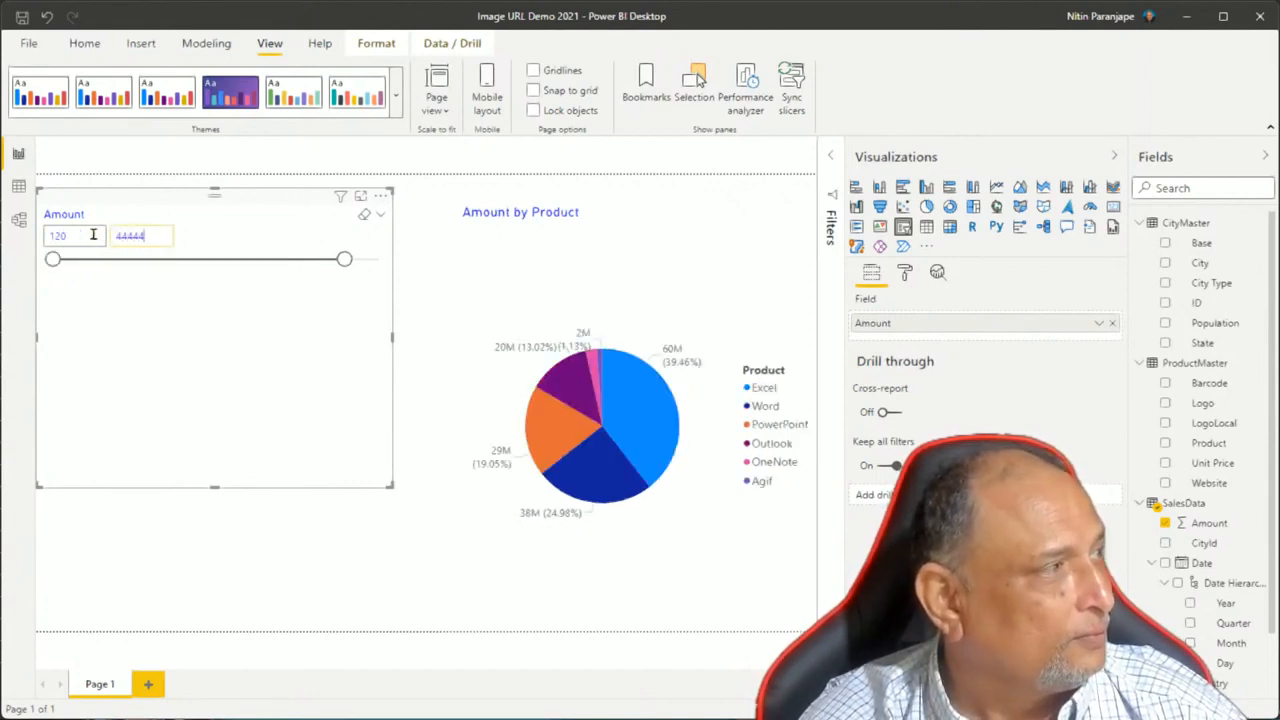
key("Return")
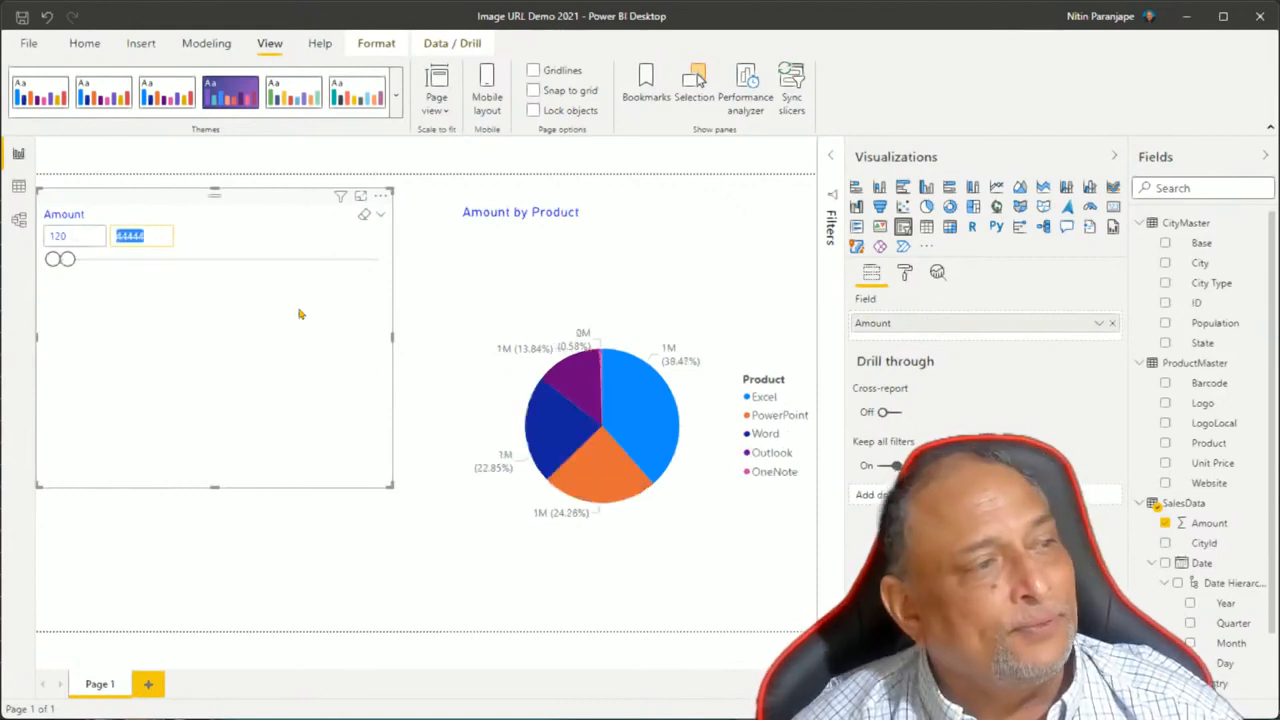
left_click(752, 588)
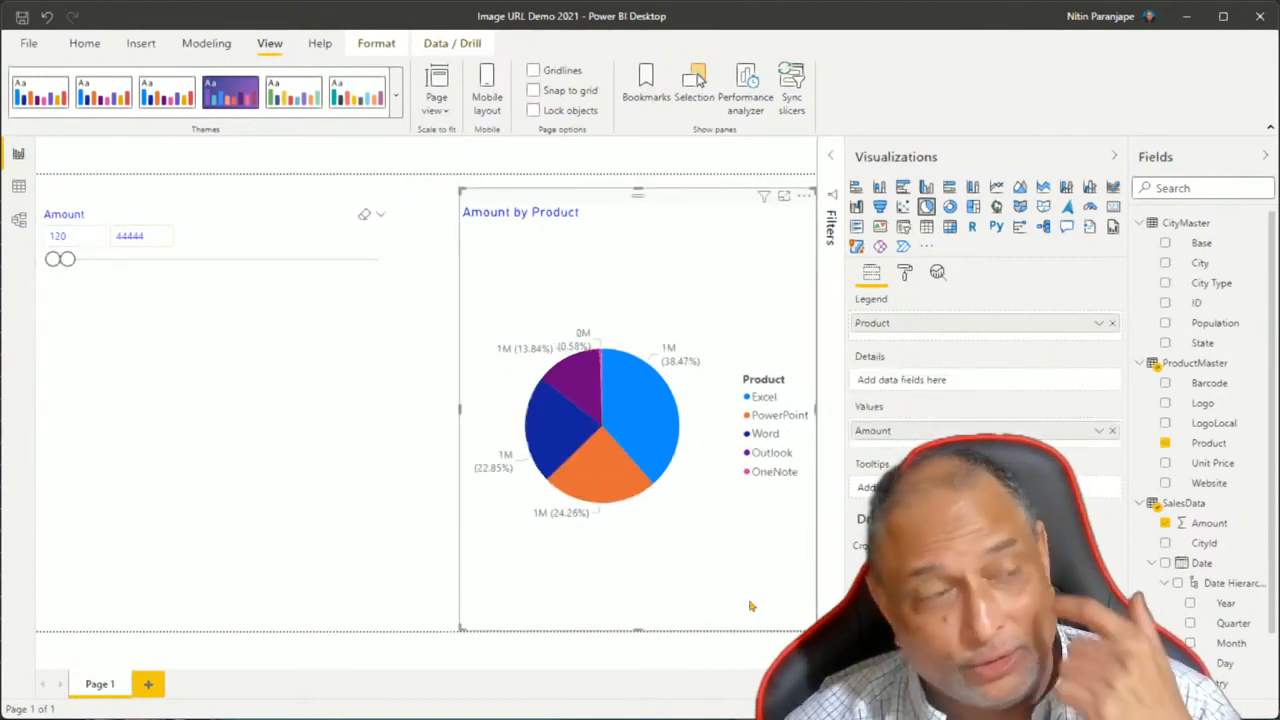